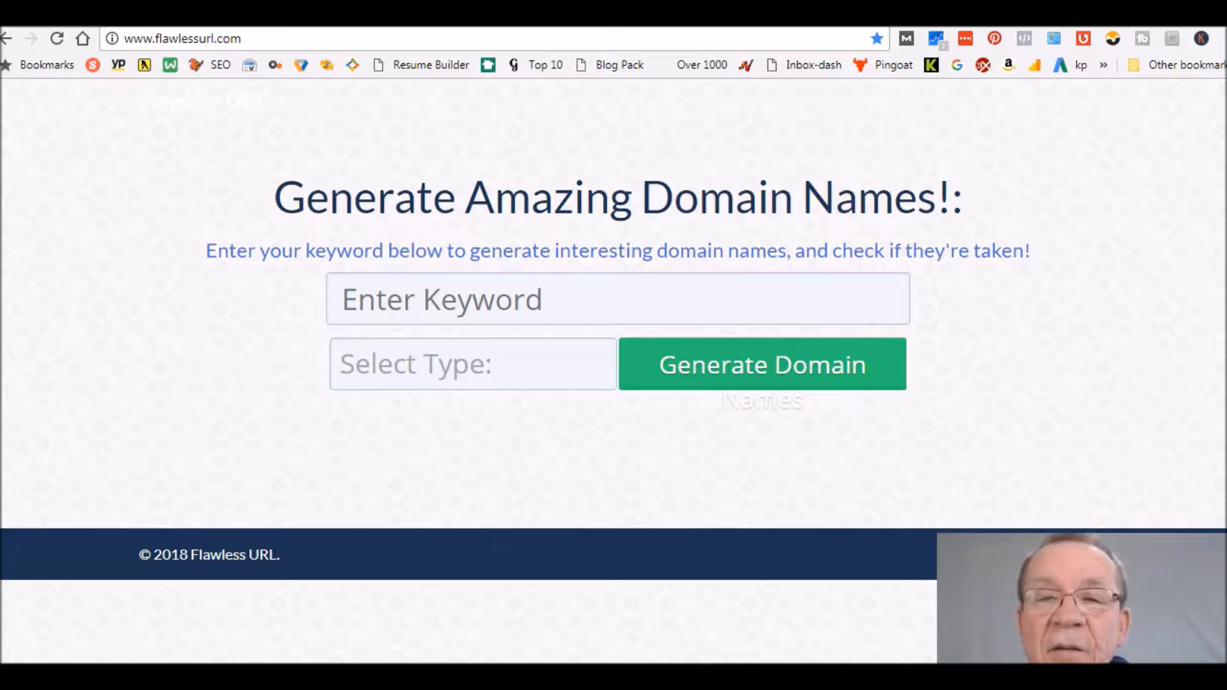
Step: Generate Popular Appends domain ideas for the keyword 'handyman' and review which are available
click(440, 302)
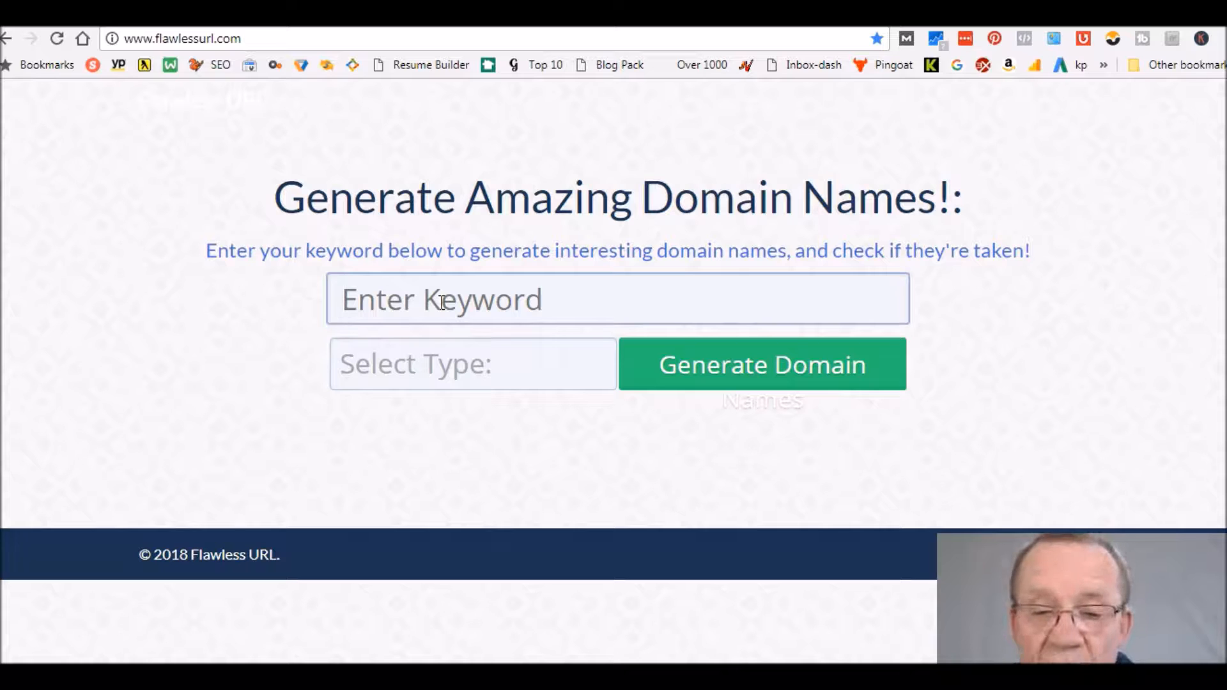
text(handyman)
click(413, 380)
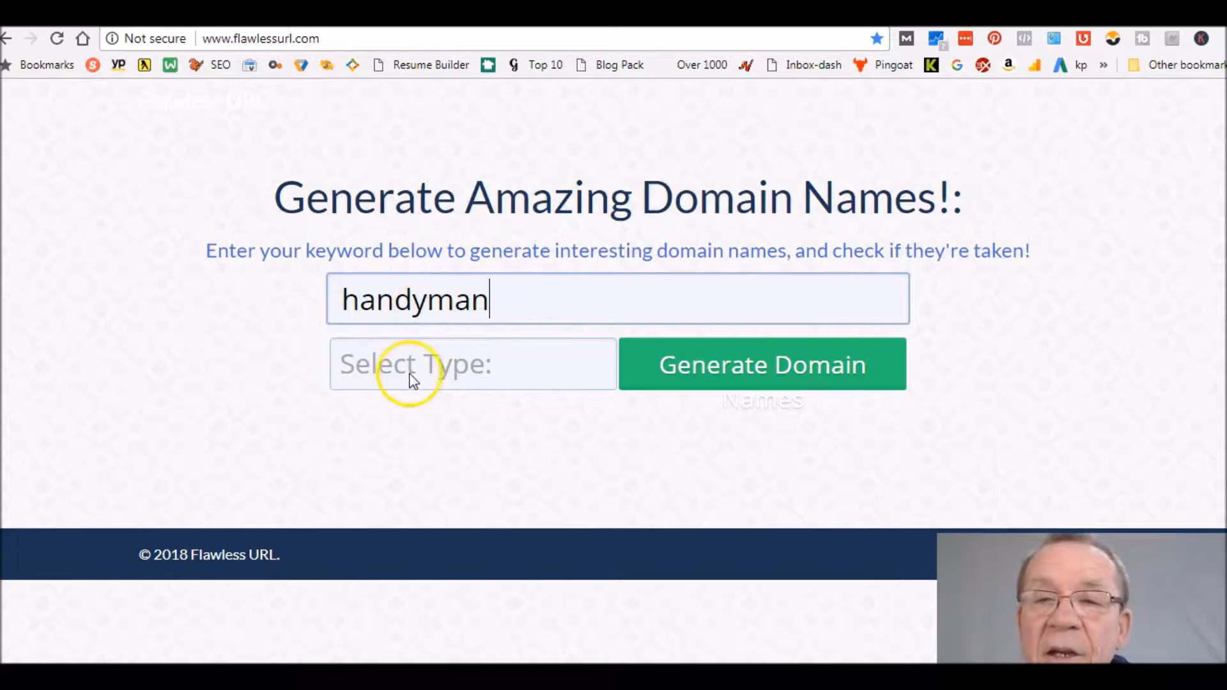
click(443, 373)
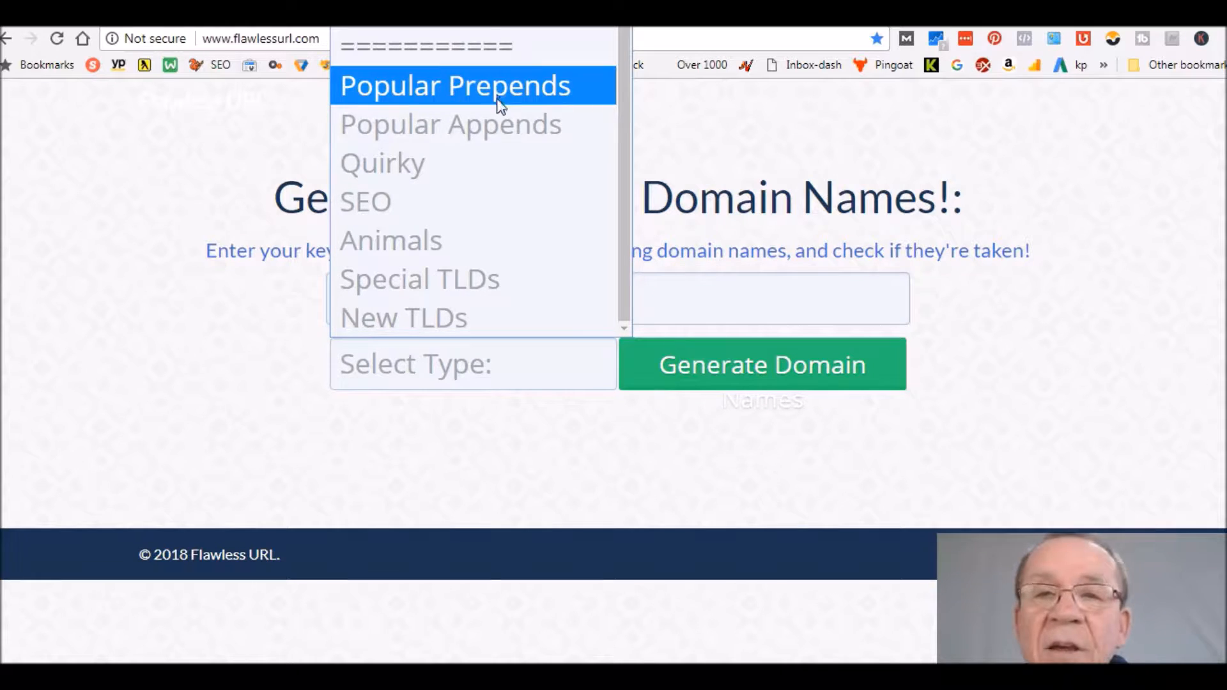
click(493, 122)
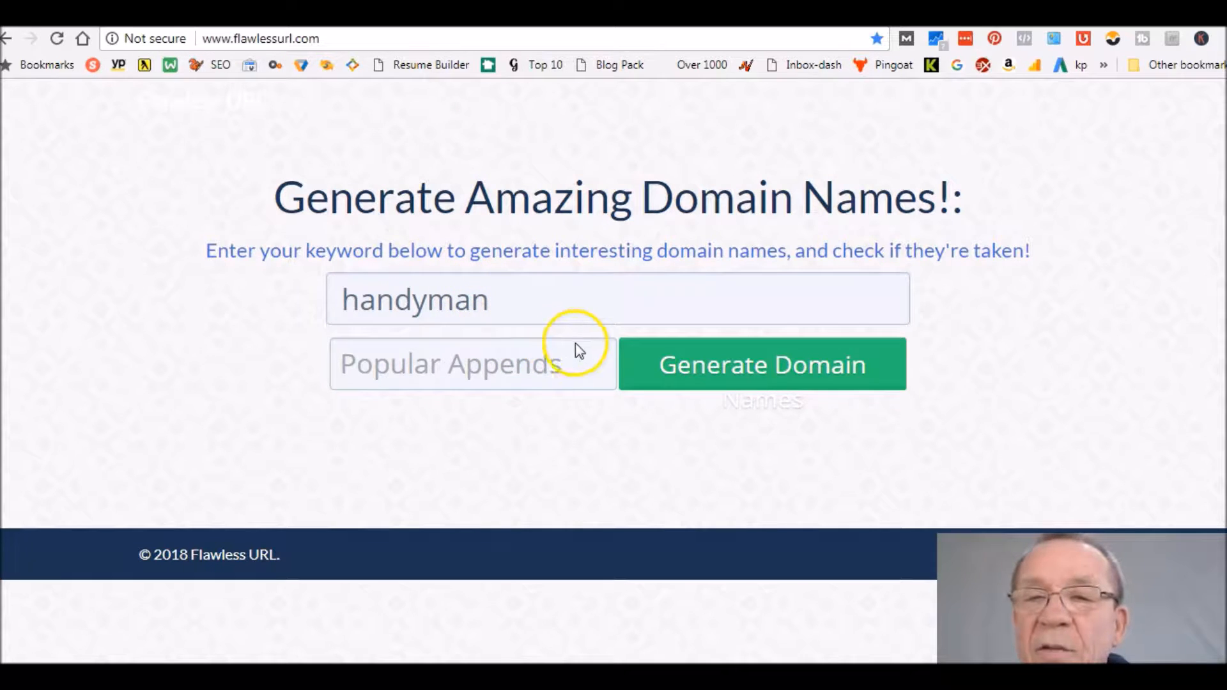
click(684, 377)
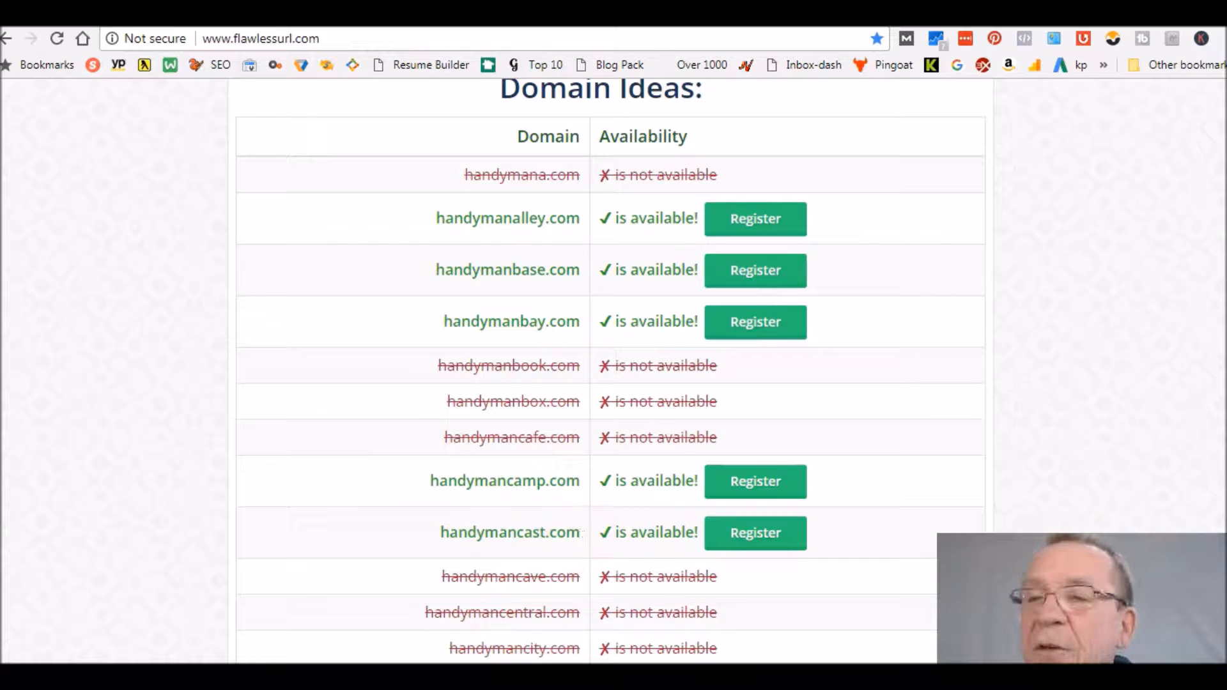
scroll(798, 254, up, 6)
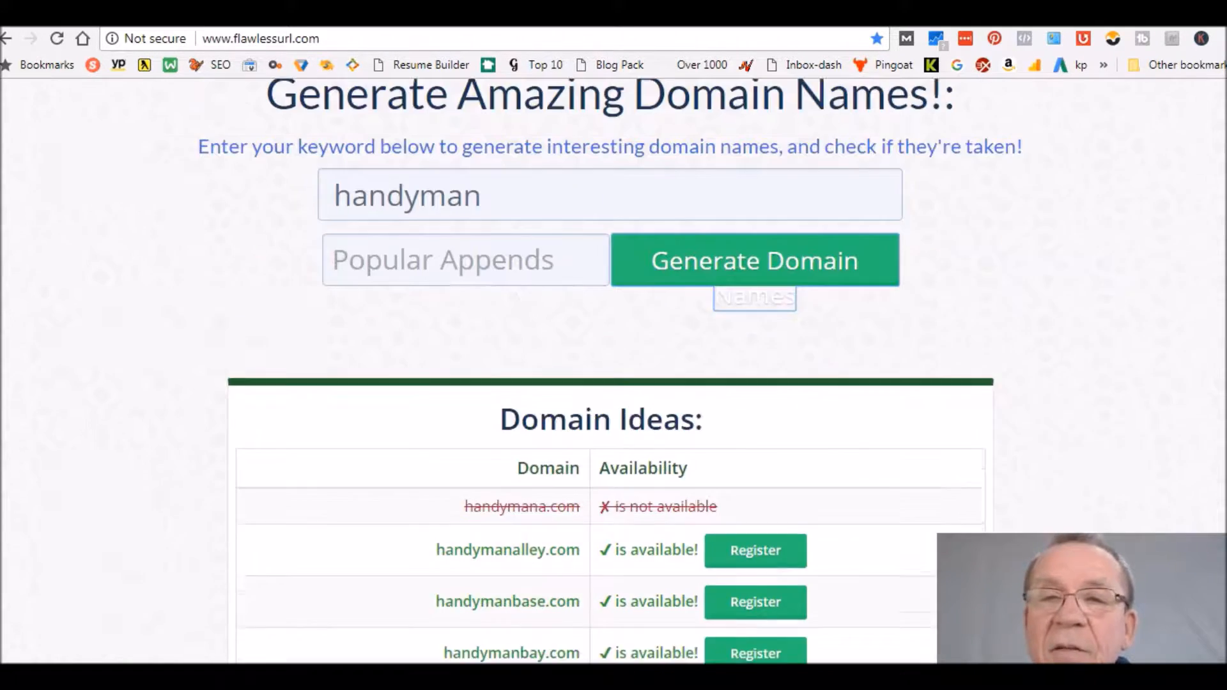
Step: Regenerate the handyman ideas with Popular Prepends, showing buyhandyman.com and others available
click(489, 335)
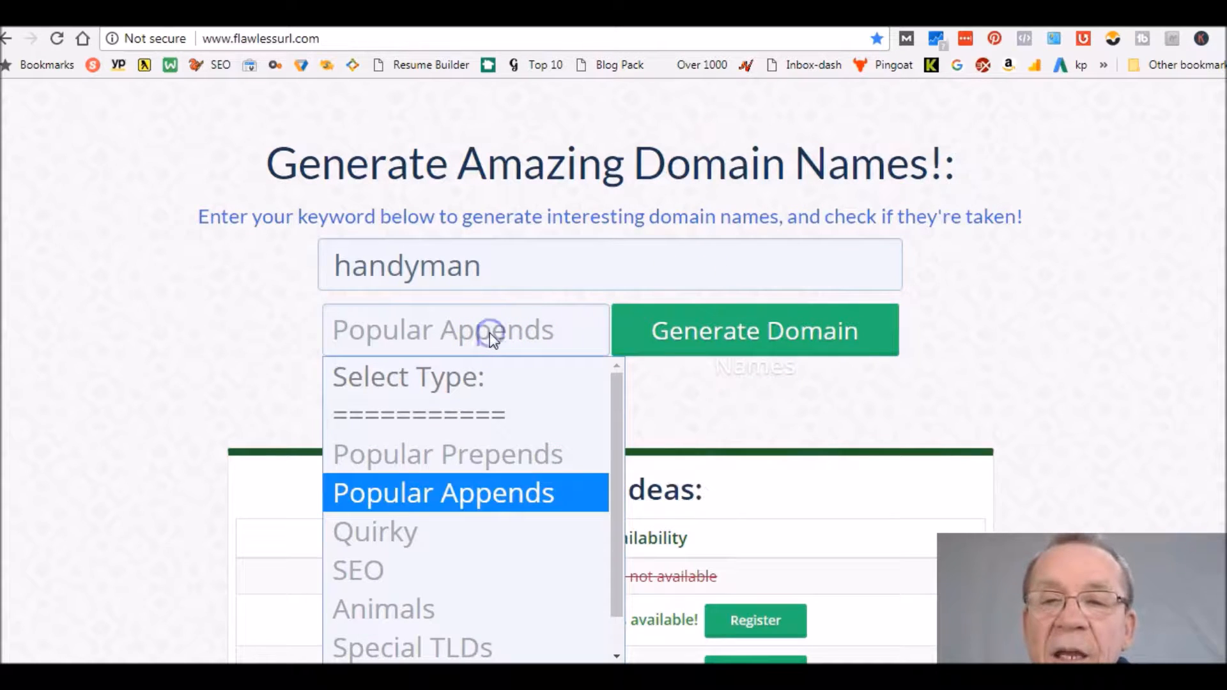
click(471, 454)
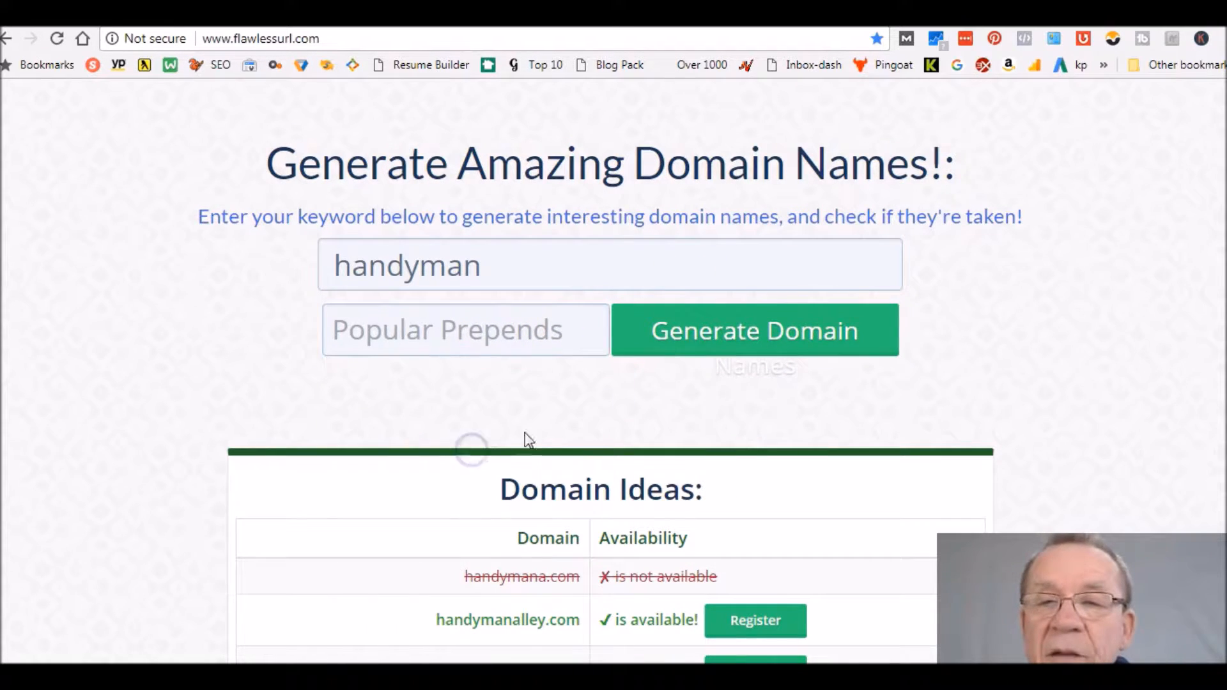
click(723, 348)
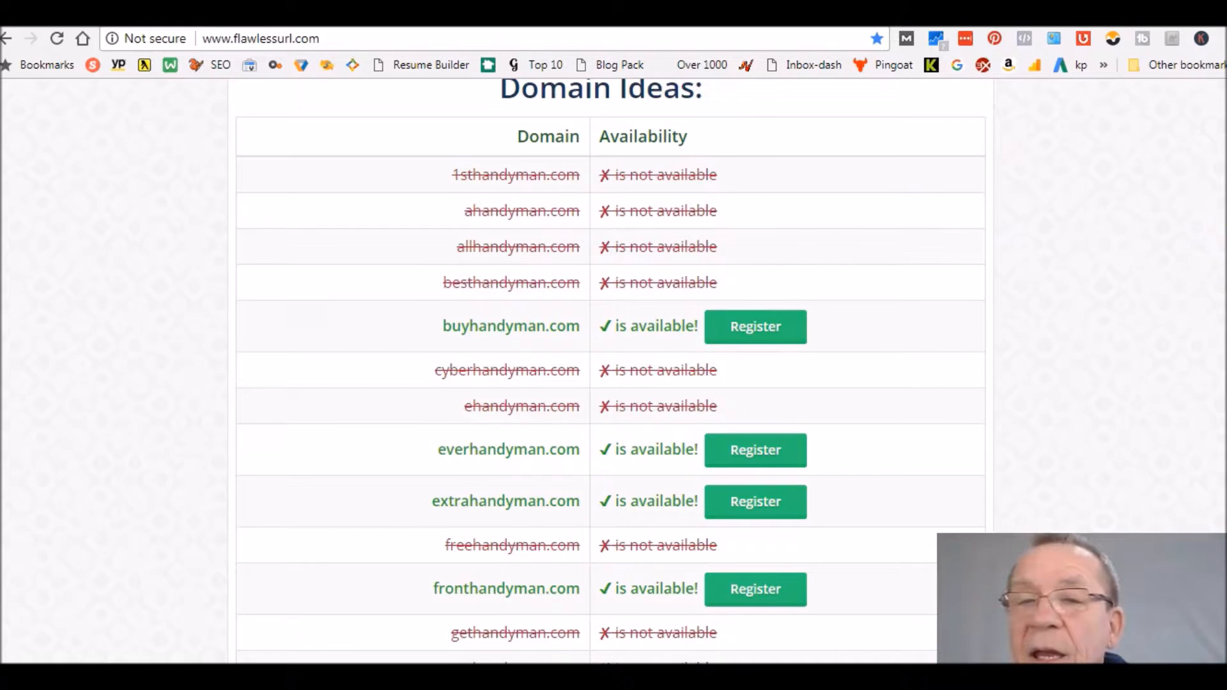
scroll(1215, 260, up, 5)
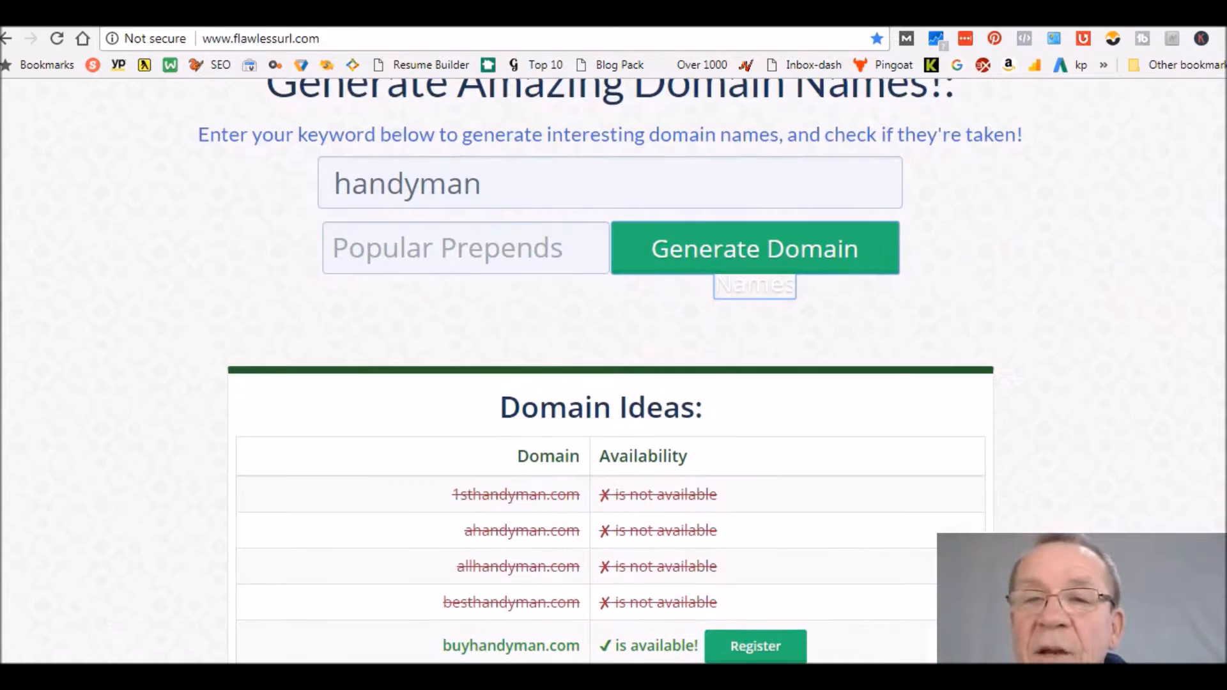
Step: Generate prefixed ideas for 'handymanservices' and view registrar options for 1sthandymanservices.com
click(523, 180)
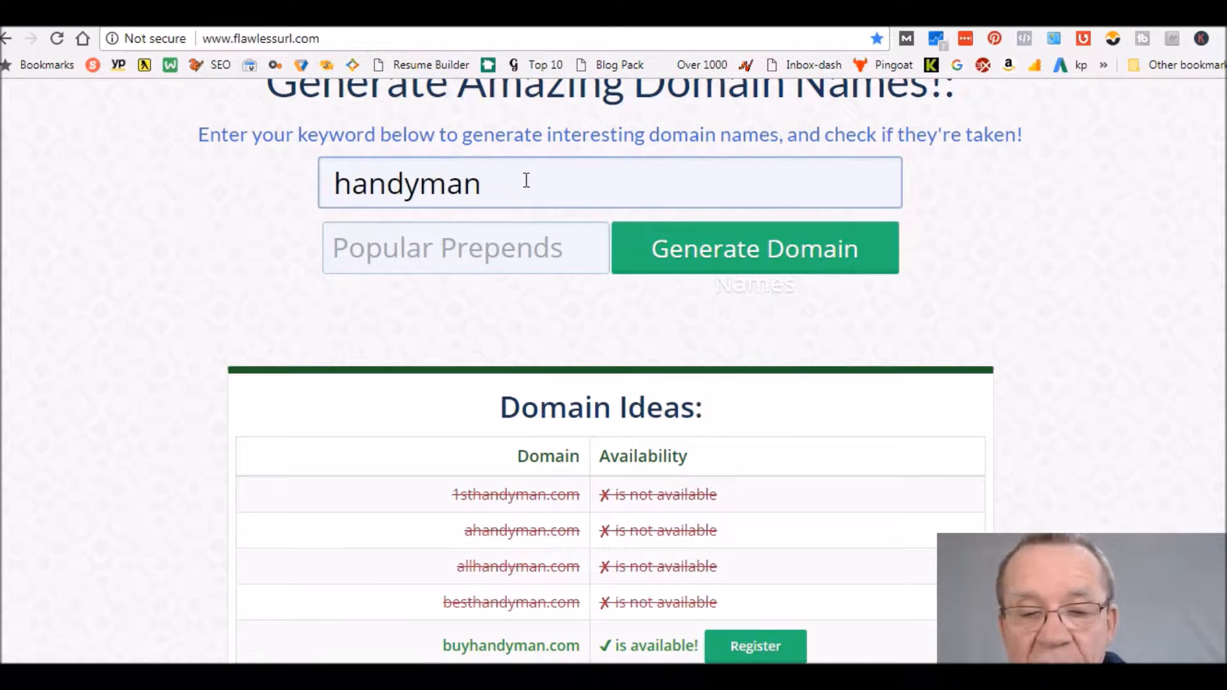
text(serv)
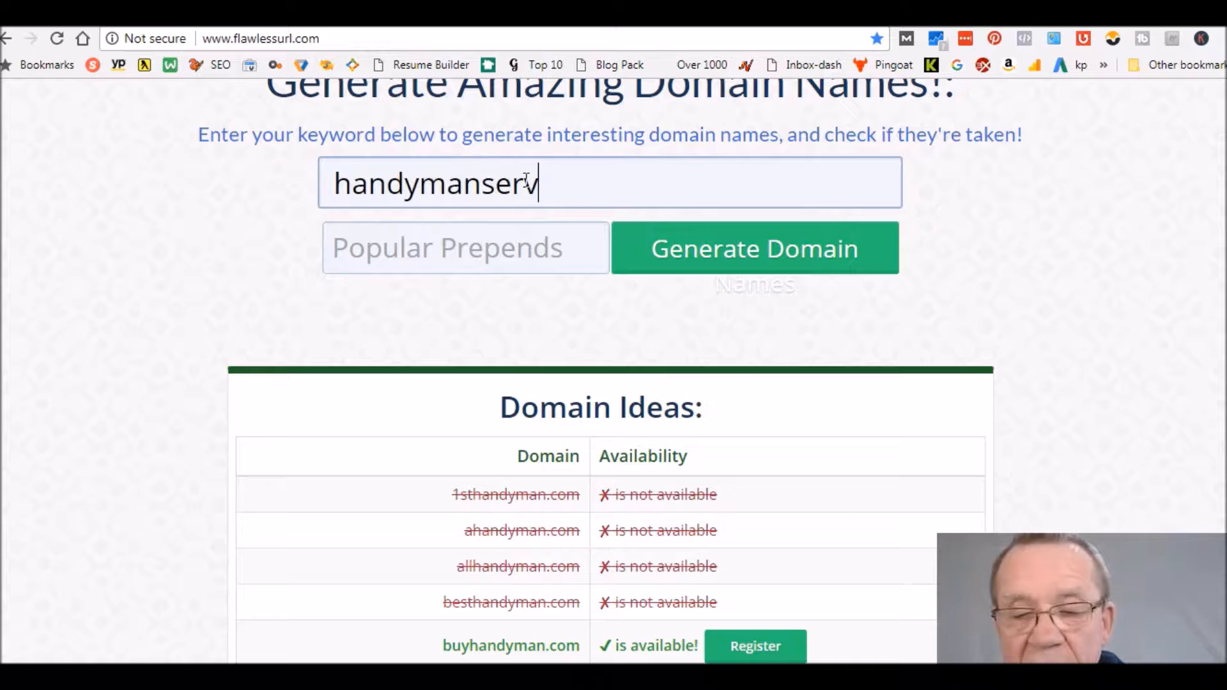
text(i)
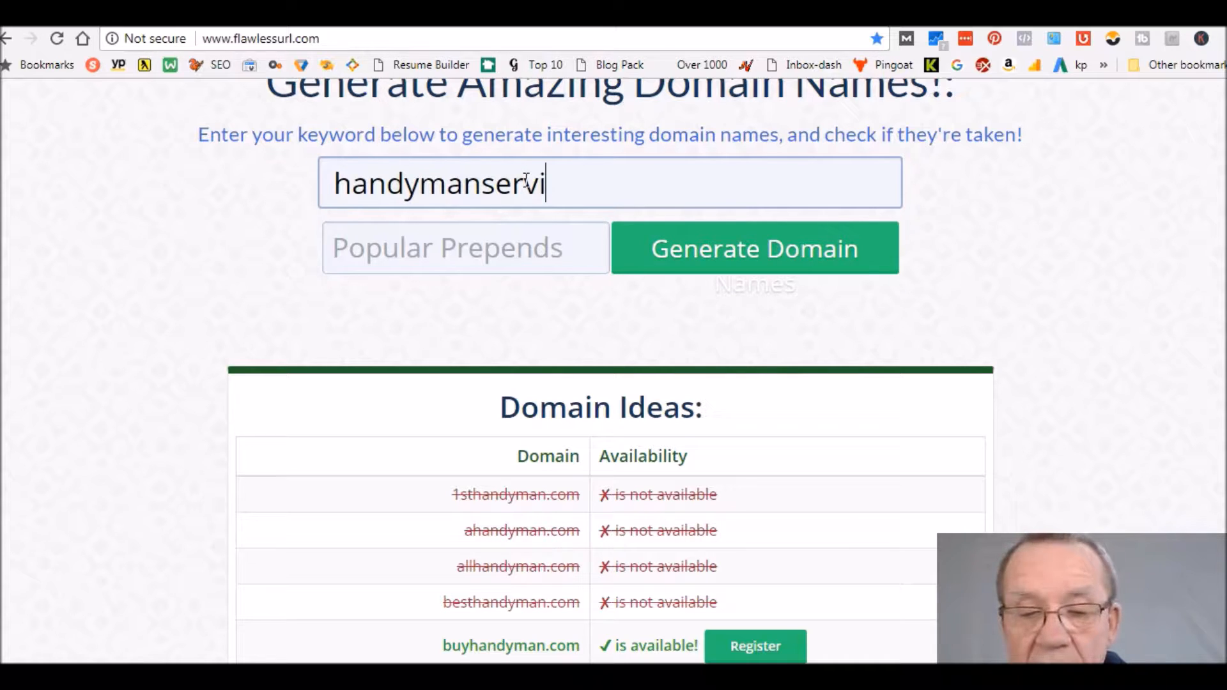
text(ces)
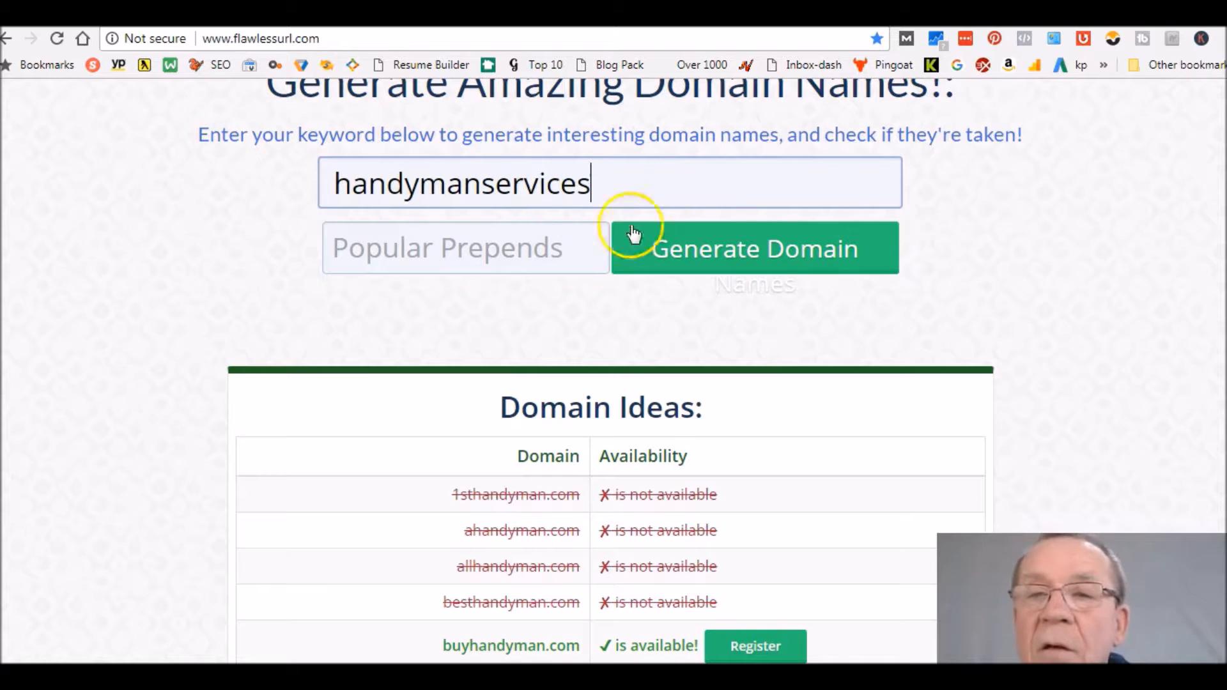
click(731, 255)
scroll(730, 259, down, 5)
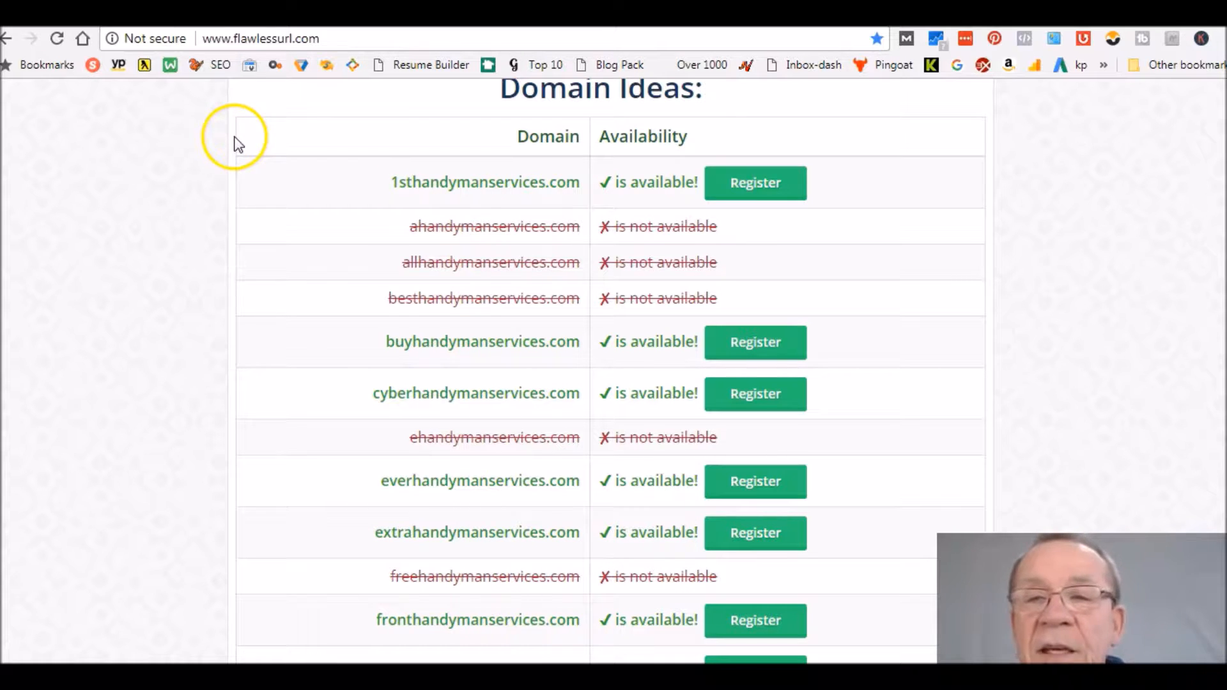
click(754, 189)
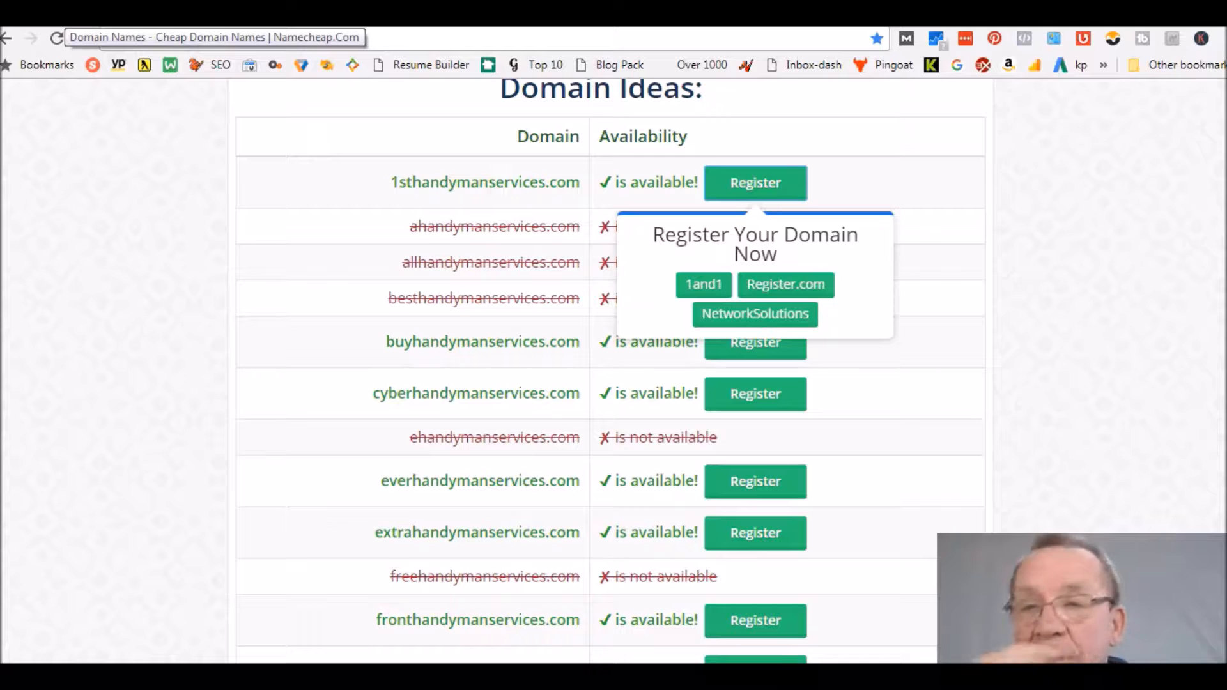
Step: Switch to Namecheap and sign in with the saved credentials to reach Domain Name Search
click(67, 18)
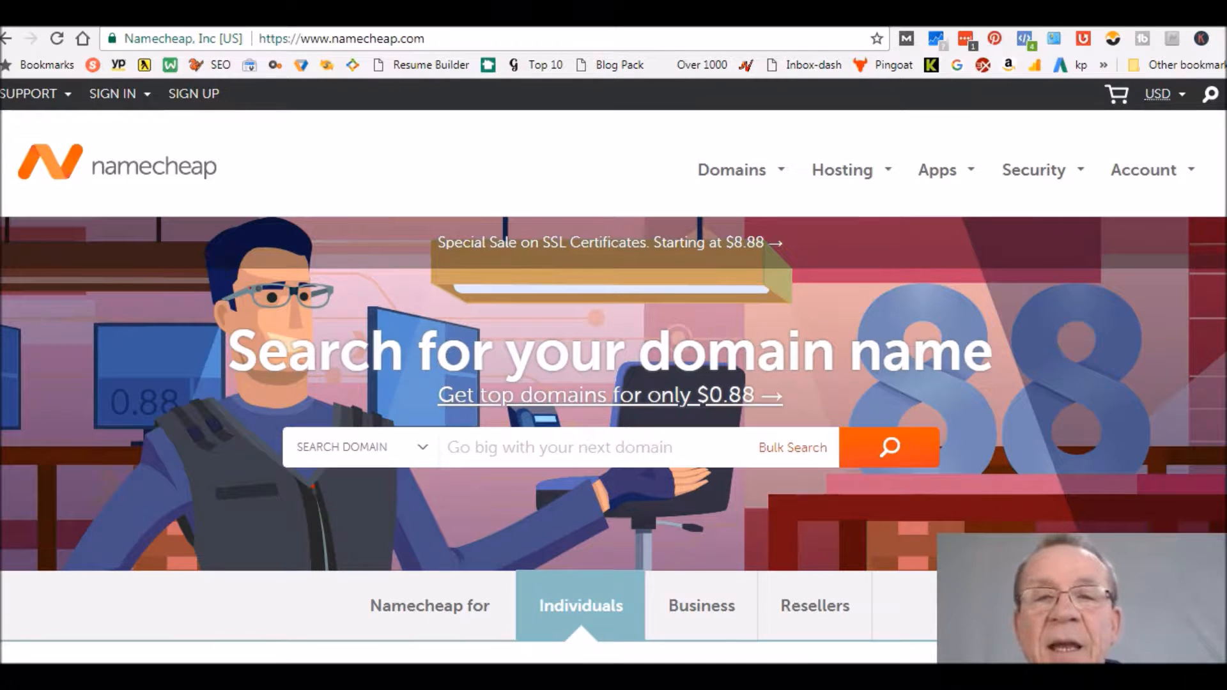
click(254, 18)
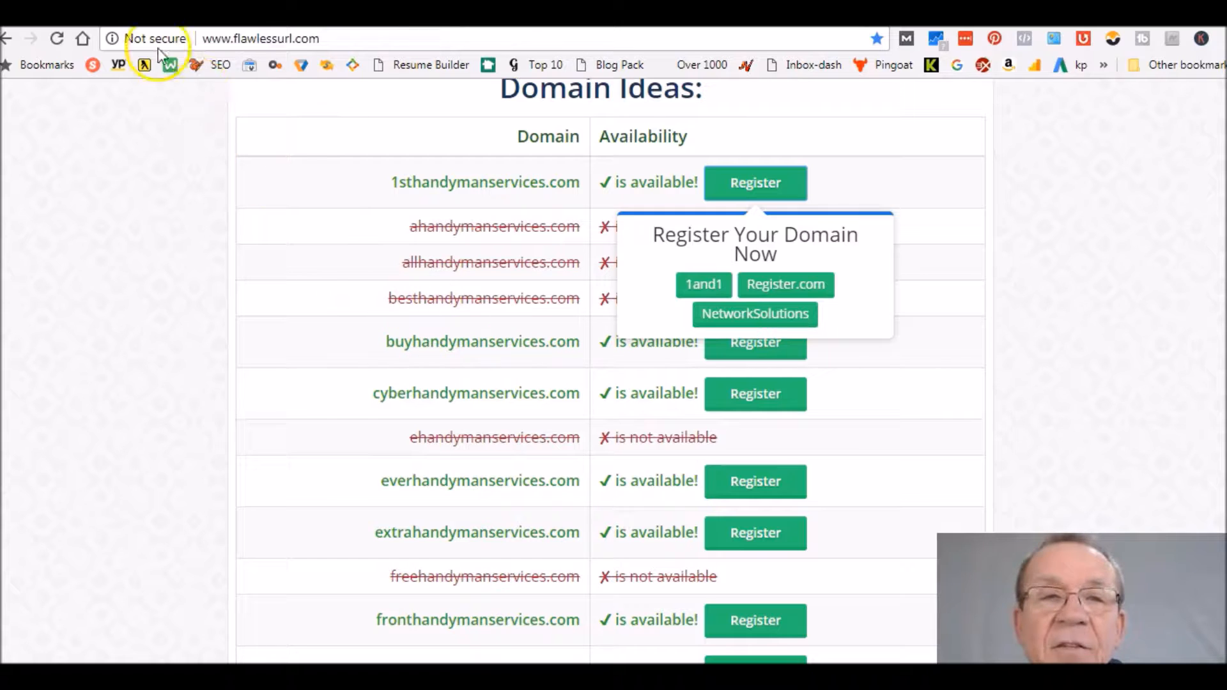
click(122, 18)
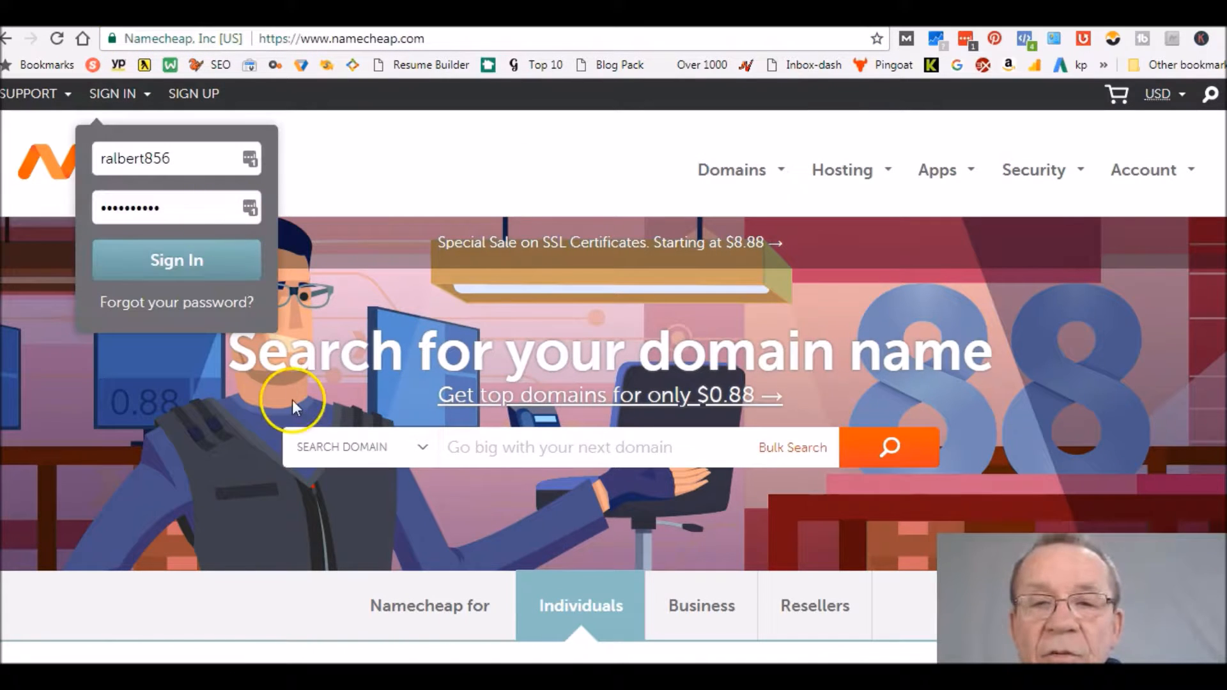
click(328, 449)
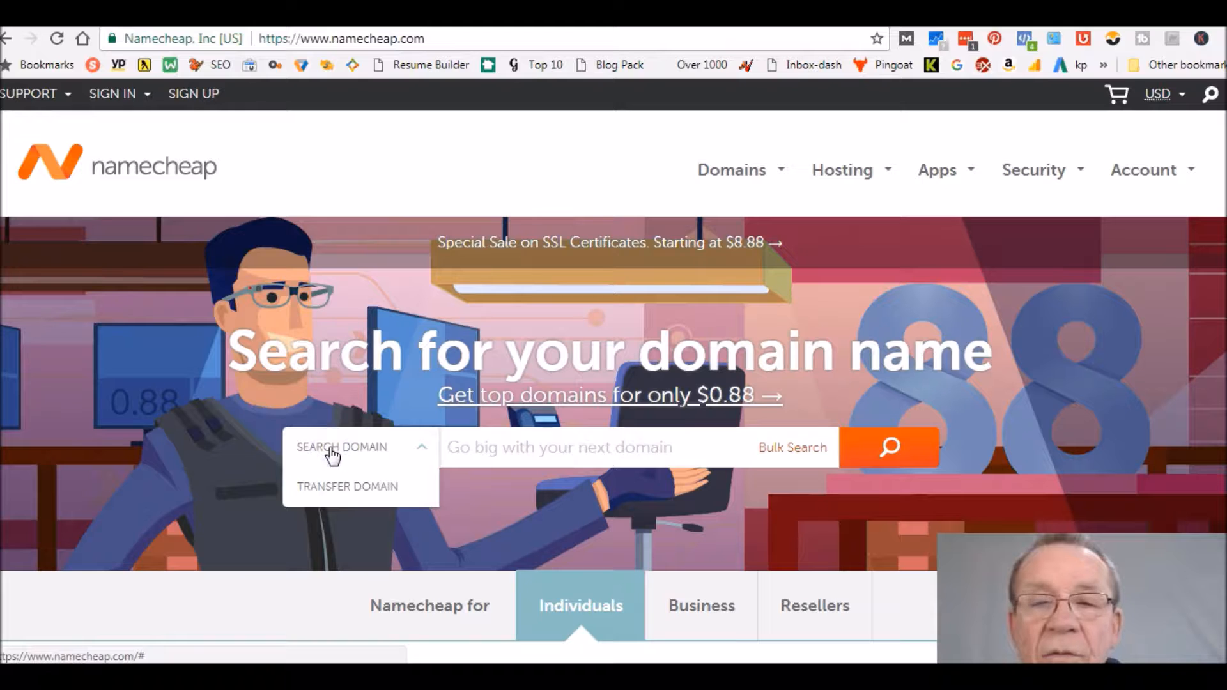
mouse_move(112, 94)
click(147, 262)
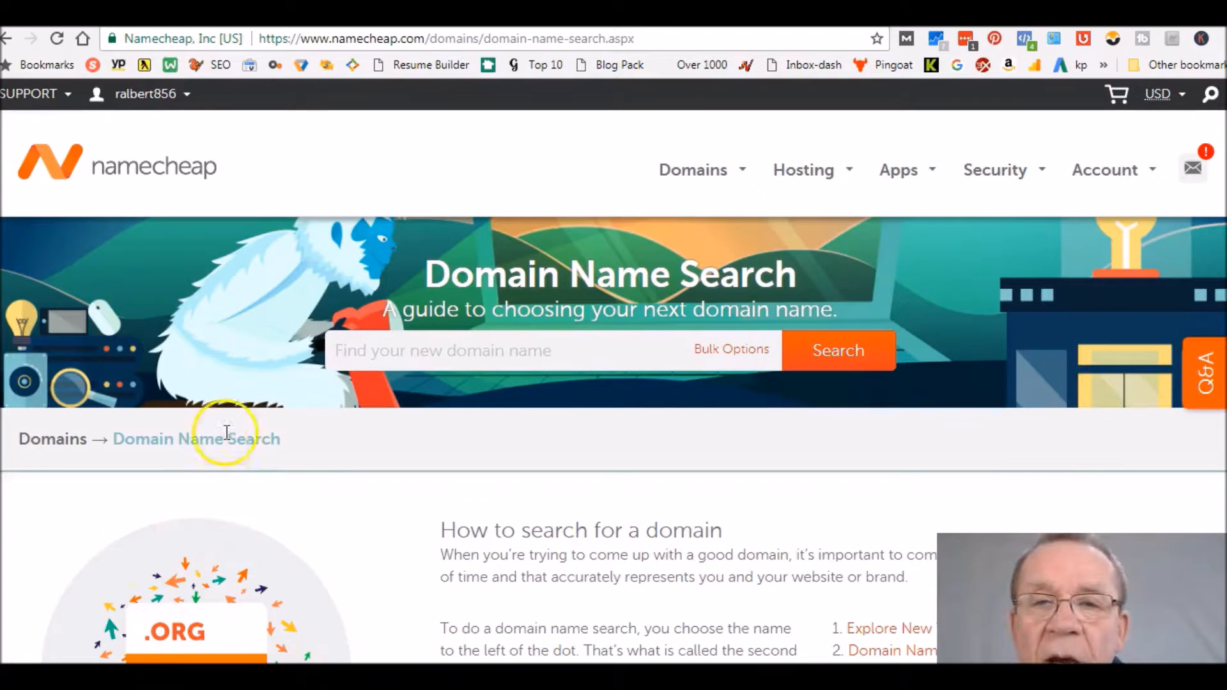
Step: Search Namecheap for buyhandymanservices.com, which shows as available at $10.98/year
click(370, 354)
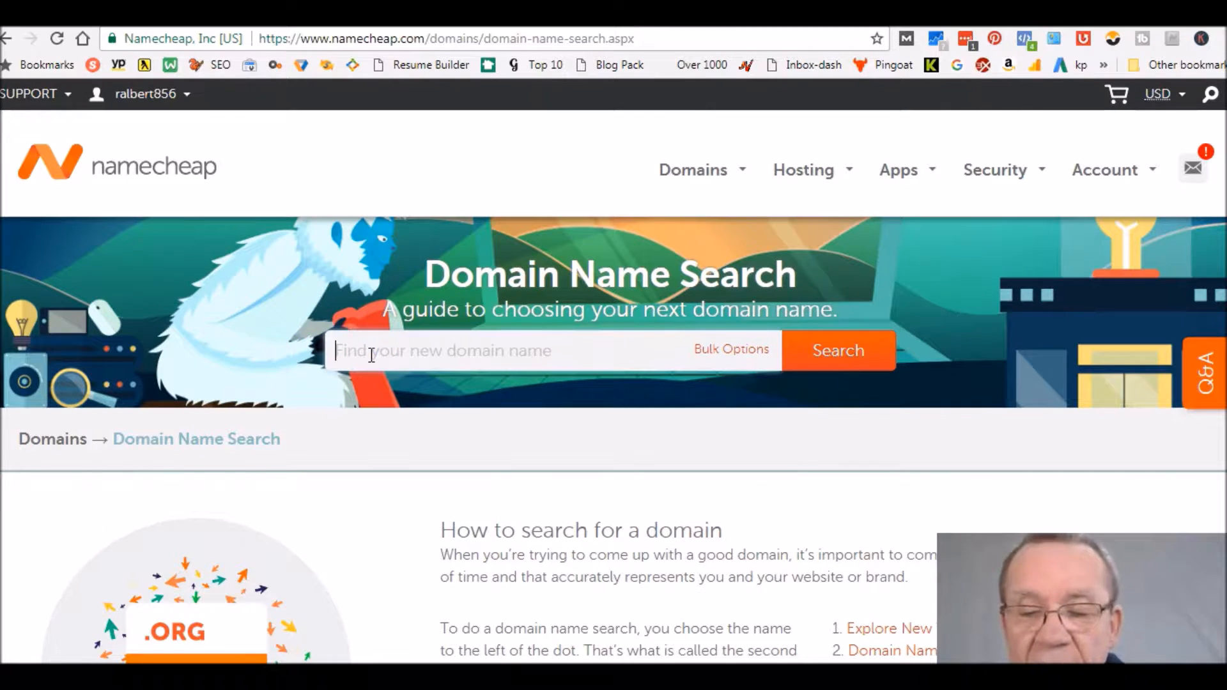
text(buyha)
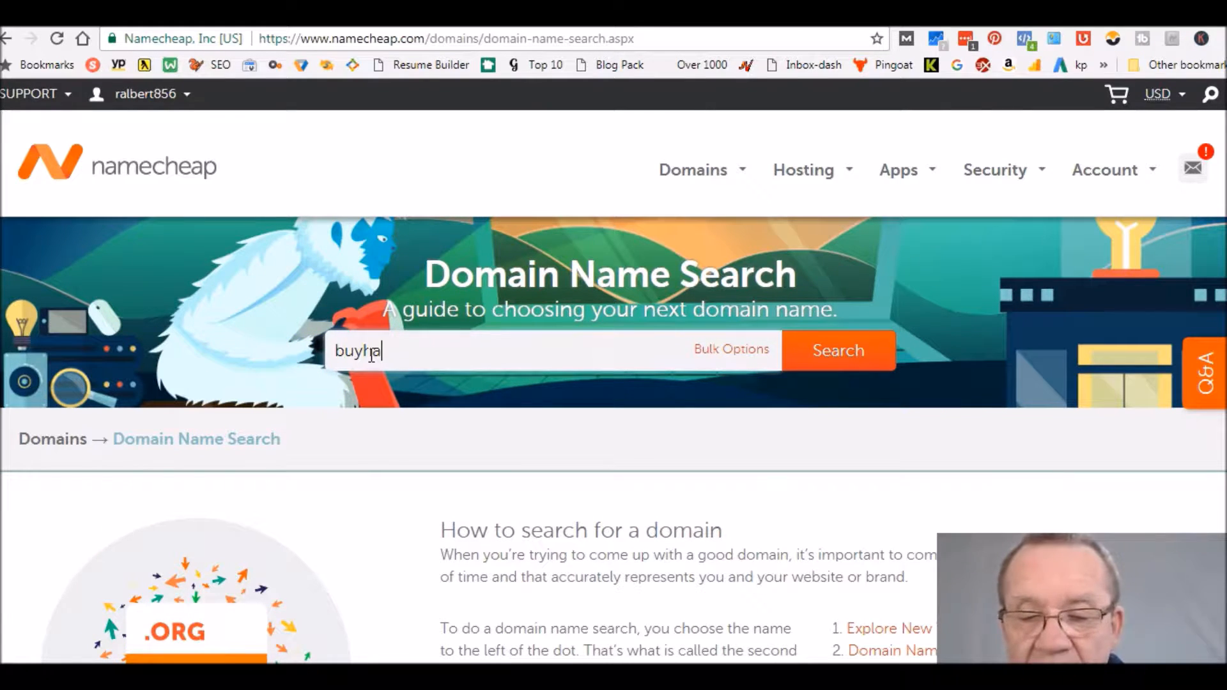
text(ndymanservices.com)
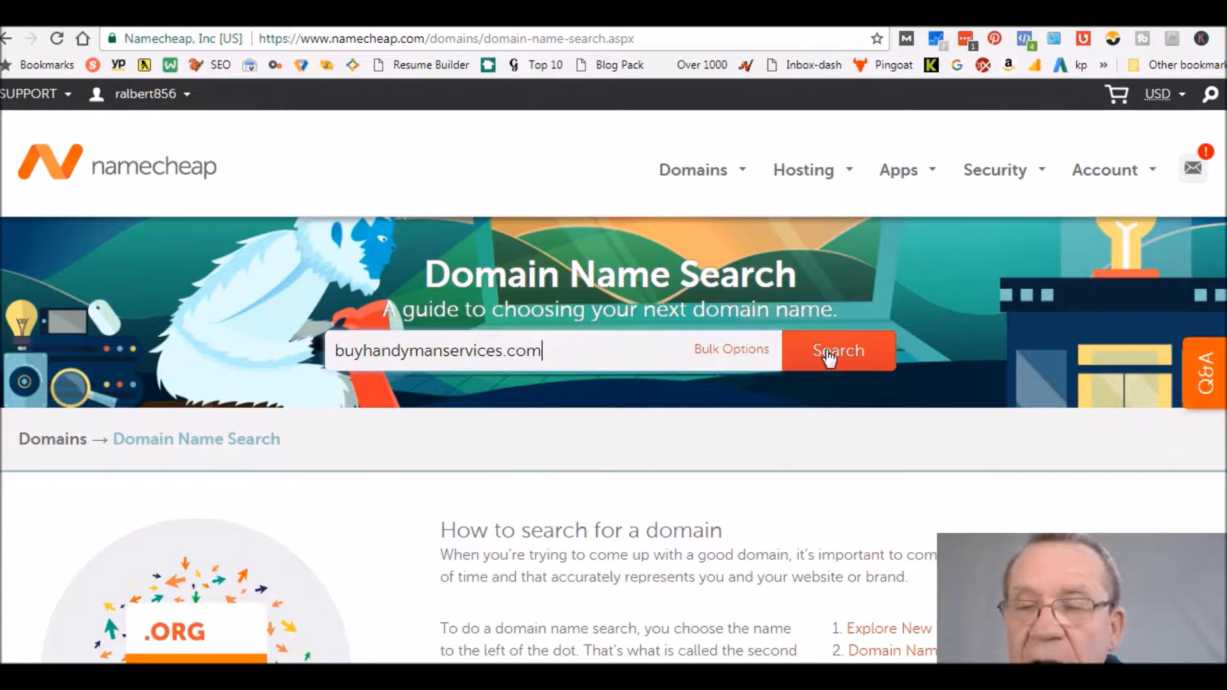
click(828, 353)
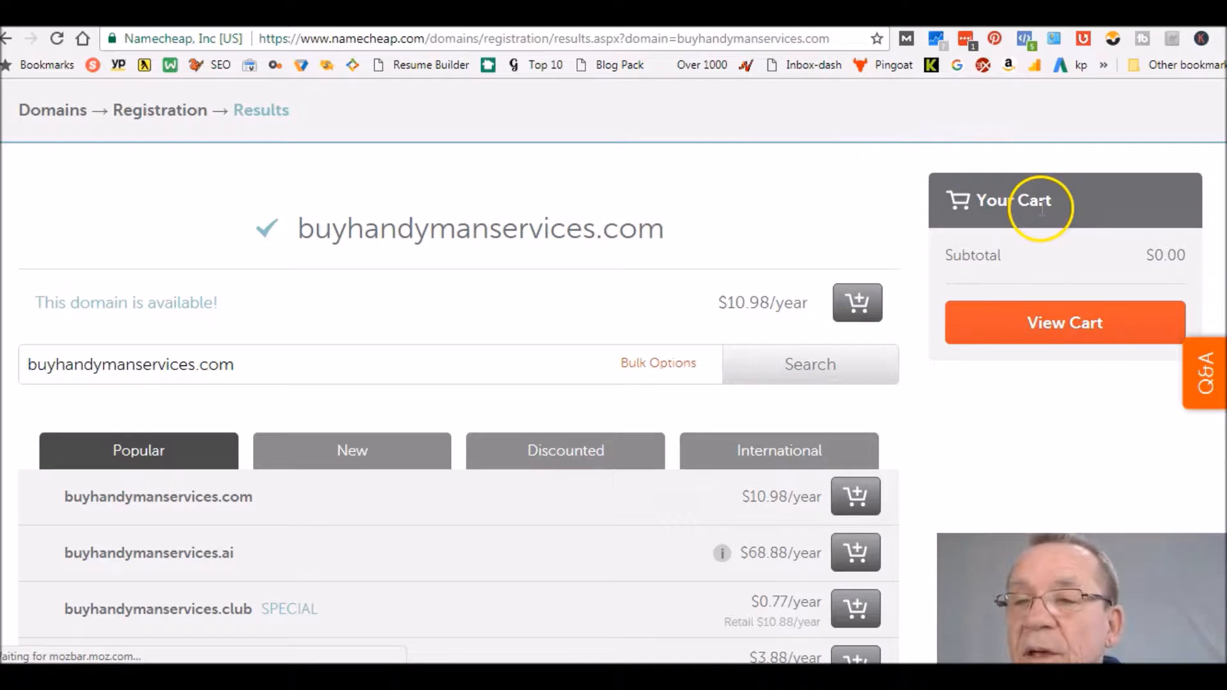
Step: Add buyhandymanservices.com to the cart and review the cart contents
click(860, 304)
click(1034, 427)
scroll(1035, 424, down, 3)
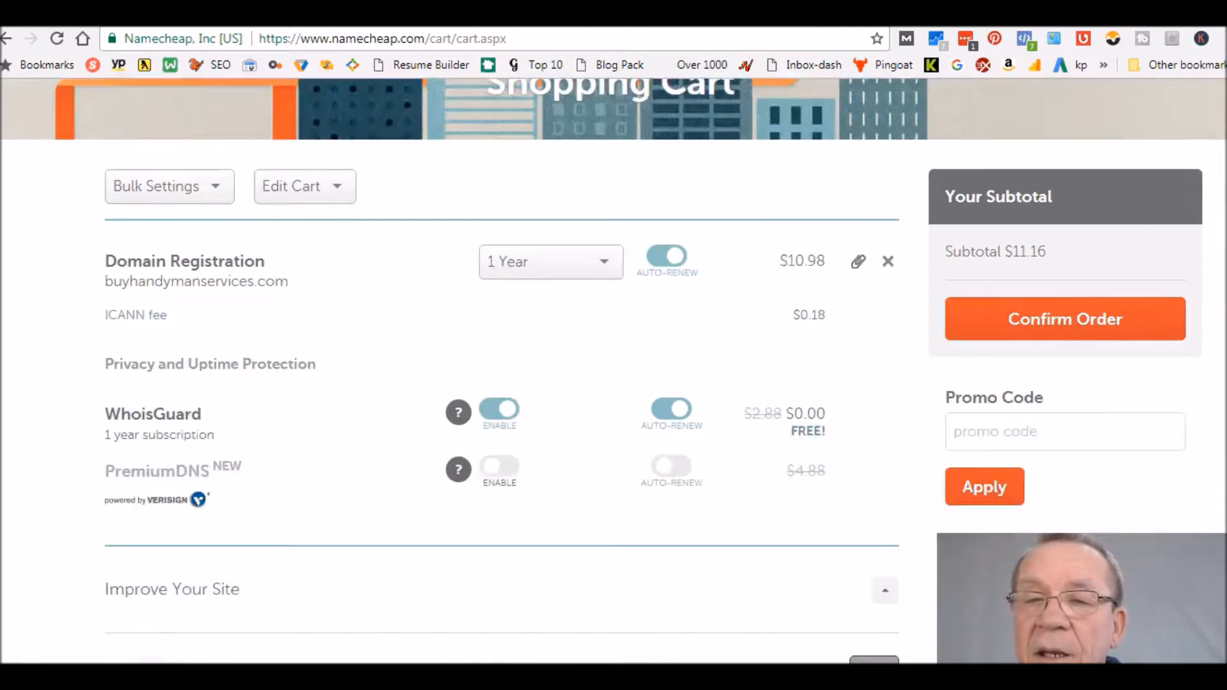
scroll(502, 370, down, 2)
scroll(502, 371, up, 2)
scroll(502, 371, down, 6)
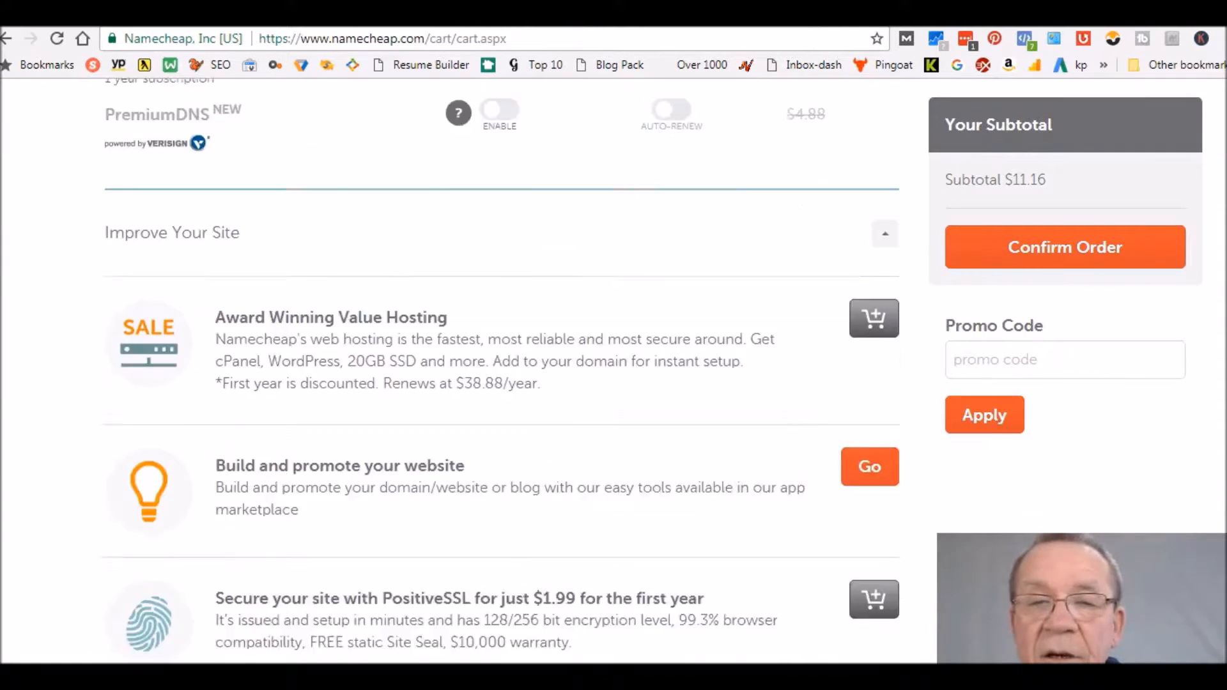
scroll(501, 371, down, 5)
scroll(502, 371, down, 5)
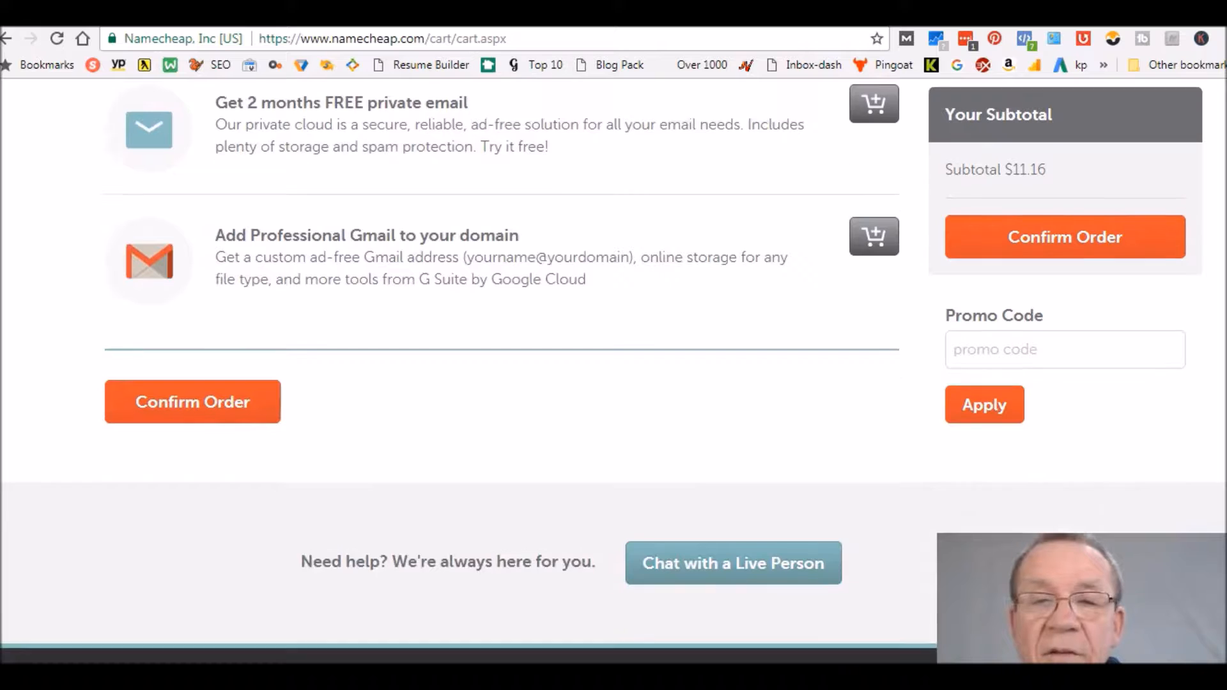
scroll(1064, 259, down, 3)
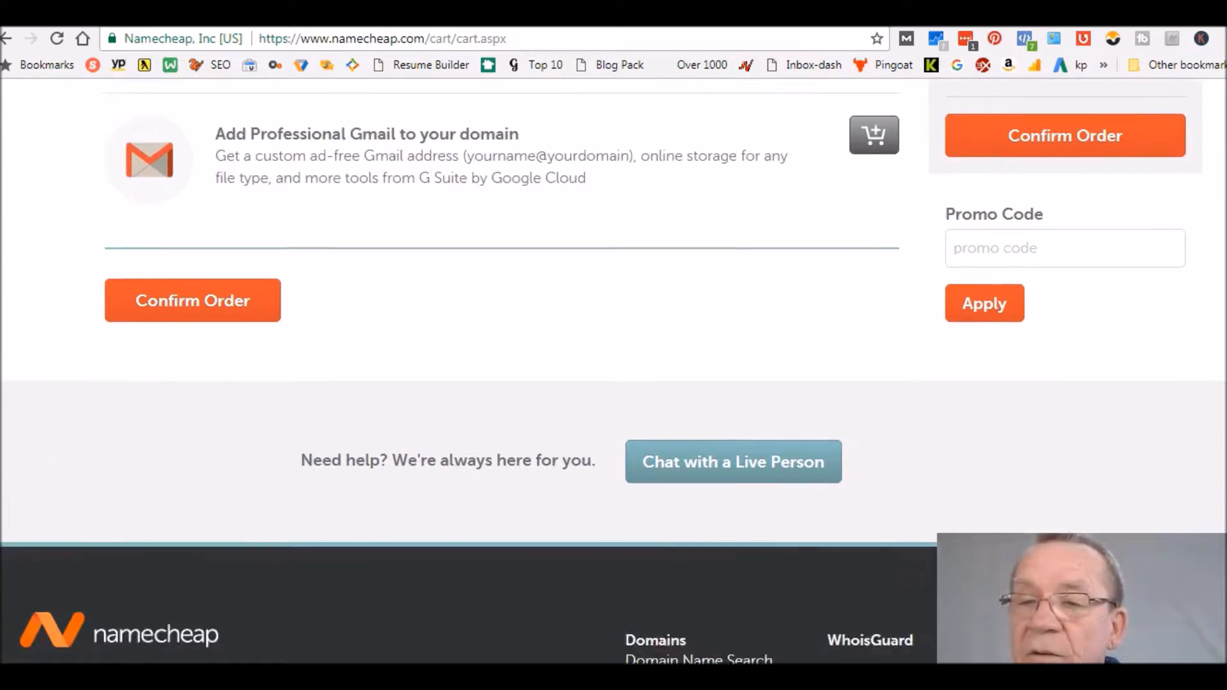
scroll(1064, 259, up, 7)
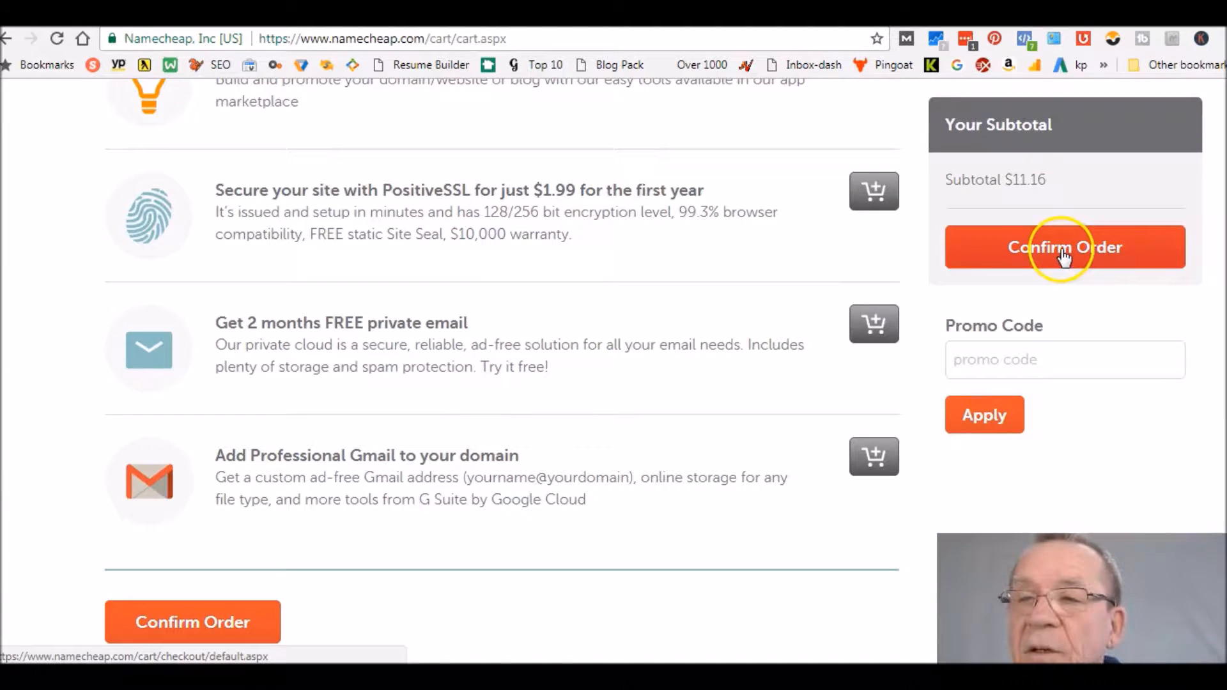
Step: Confirm the order and pay with PayPal for an $11.16 total
click(1063, 254)
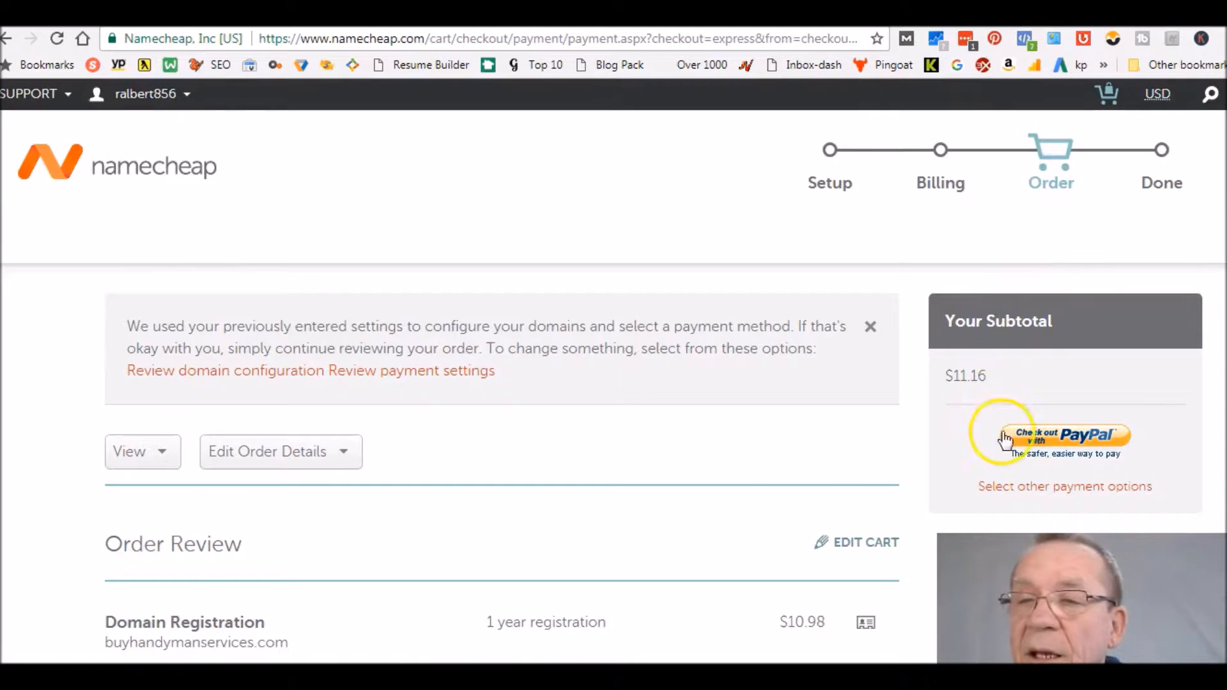
click(1054, 435)
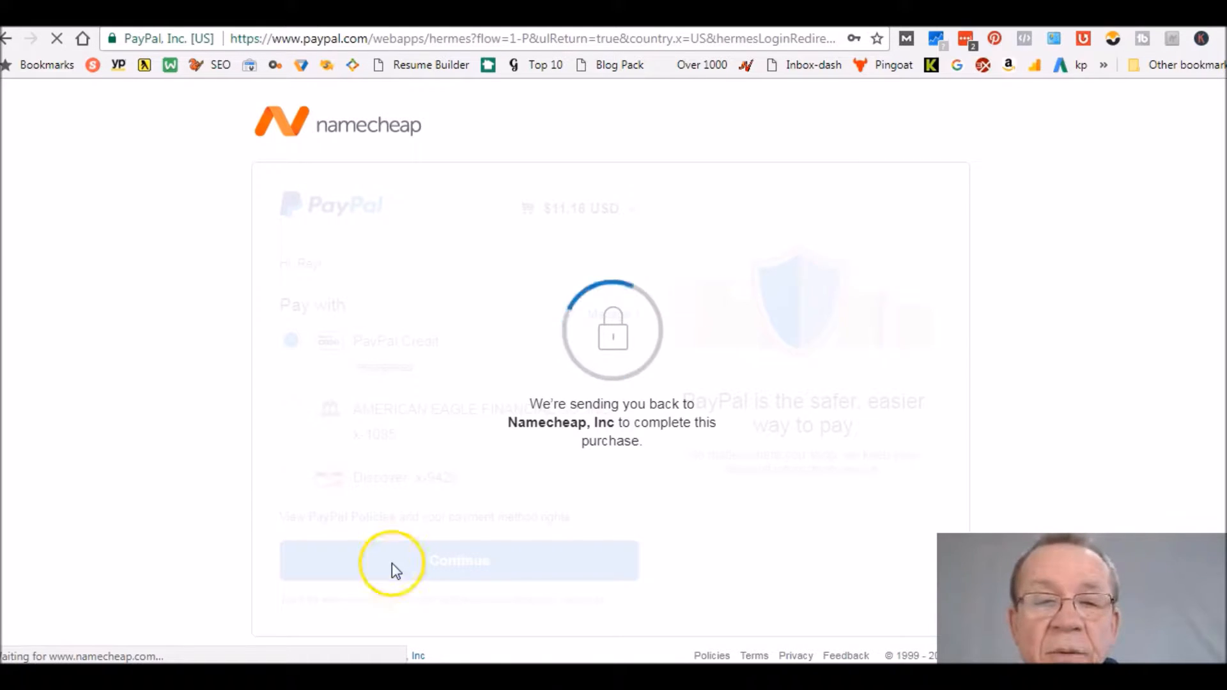
scroll(189, 636, down, 8)
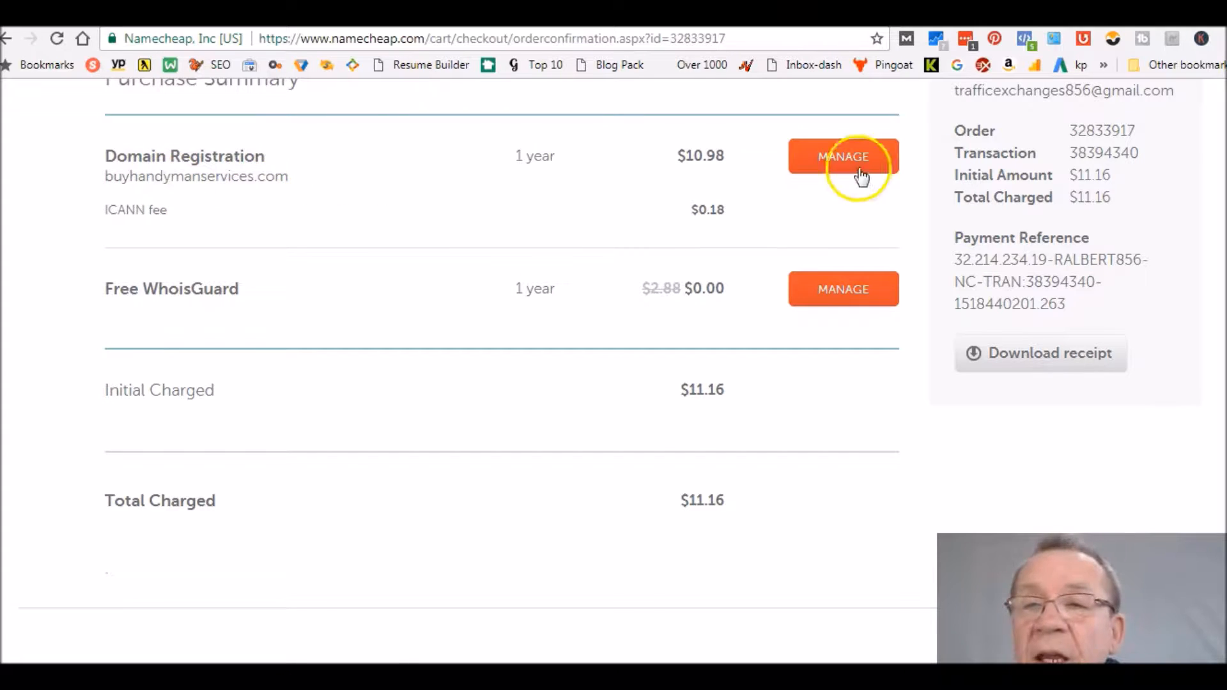
Step: Open buyhandymanservices.com from the Domain List to see its BasicDNS nameservers and www redirect
click(874, 160)
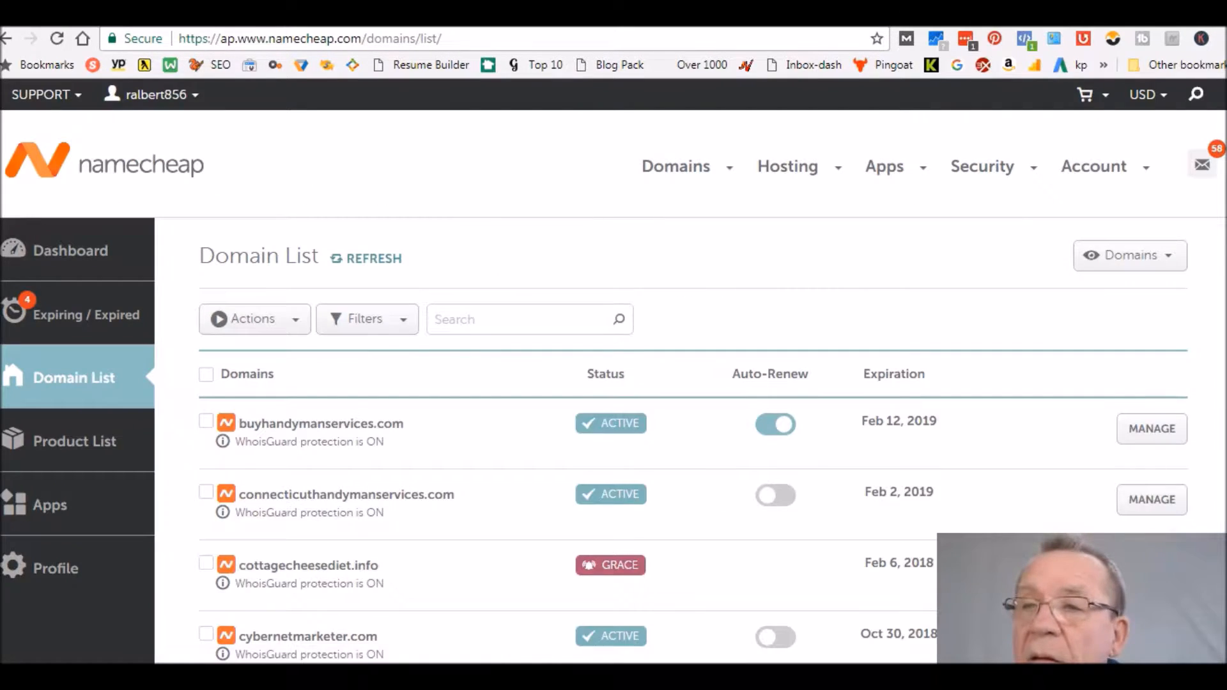
scroll(613, 370, down, 3)
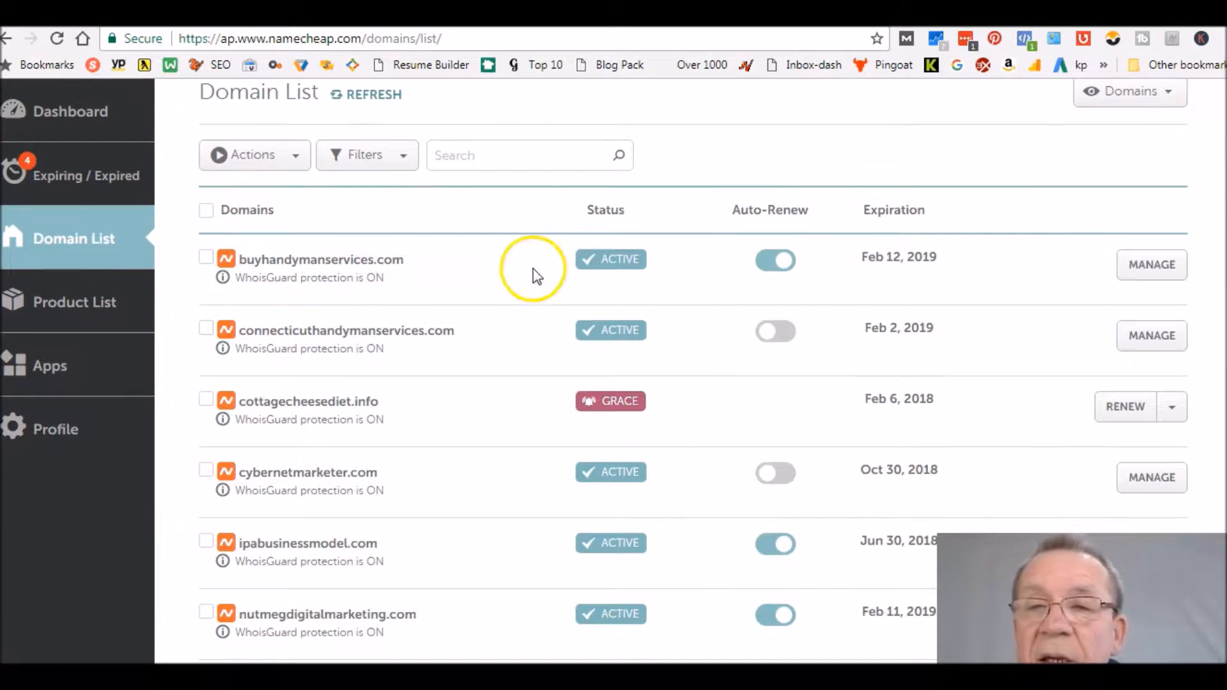
click(1137, 267)
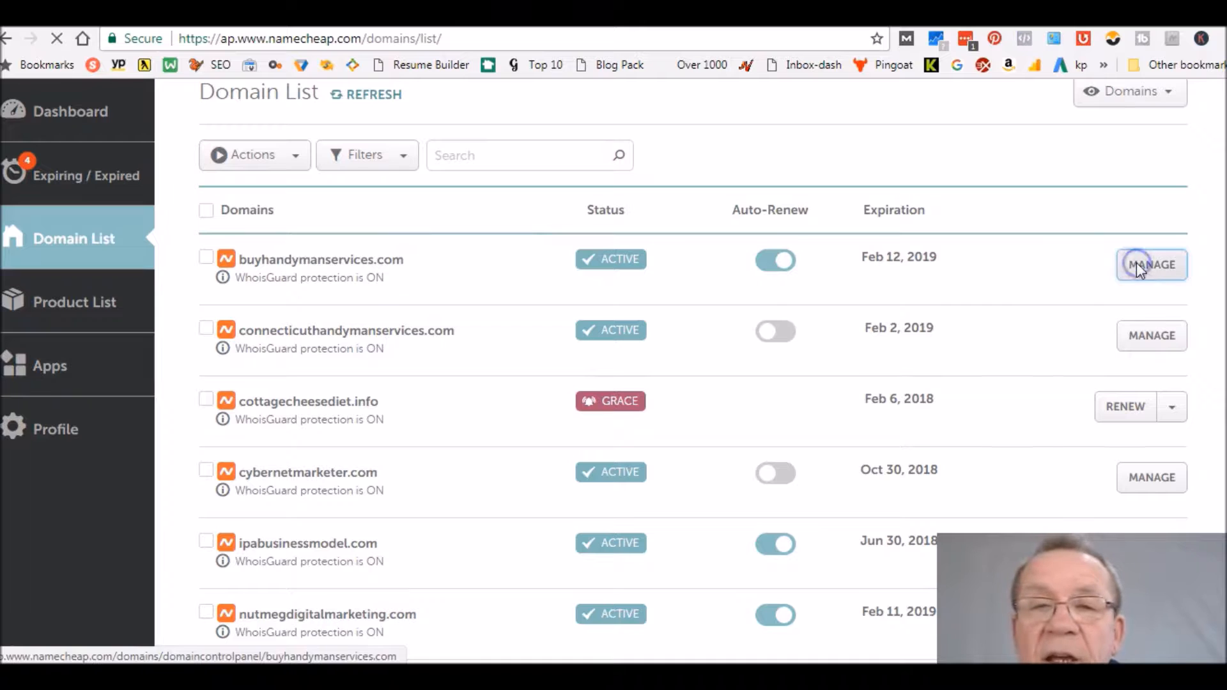
scroll(691, 371, down, 7)
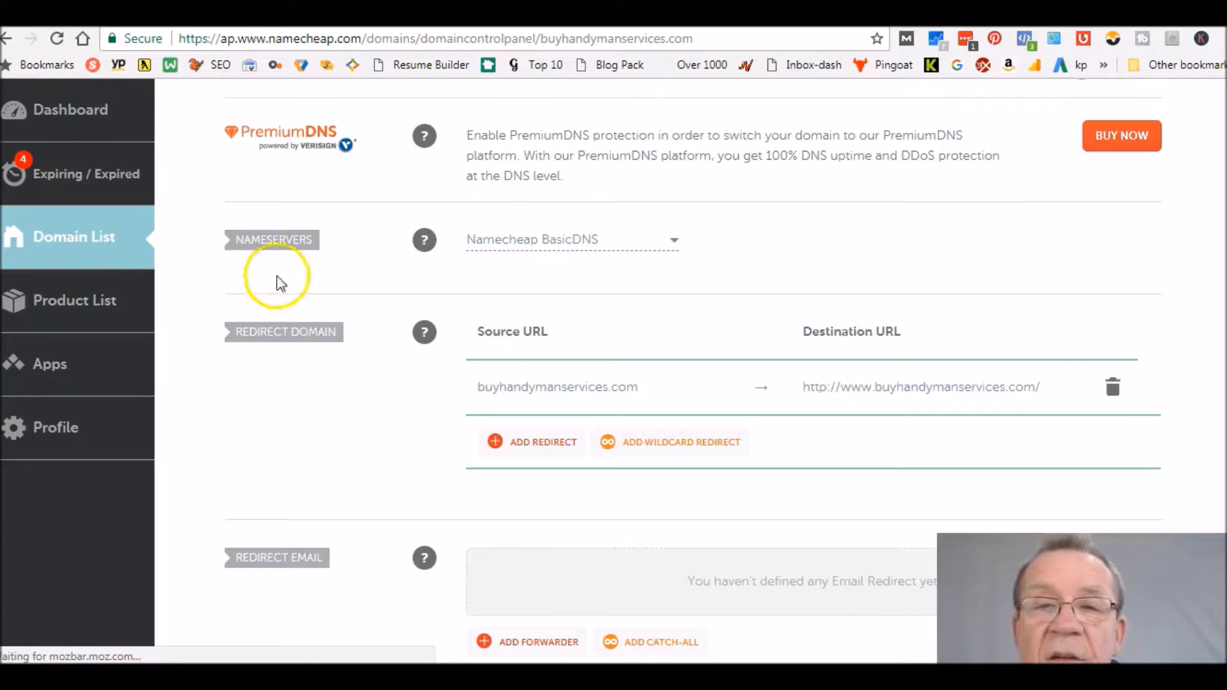
mouse_move(425, 242)
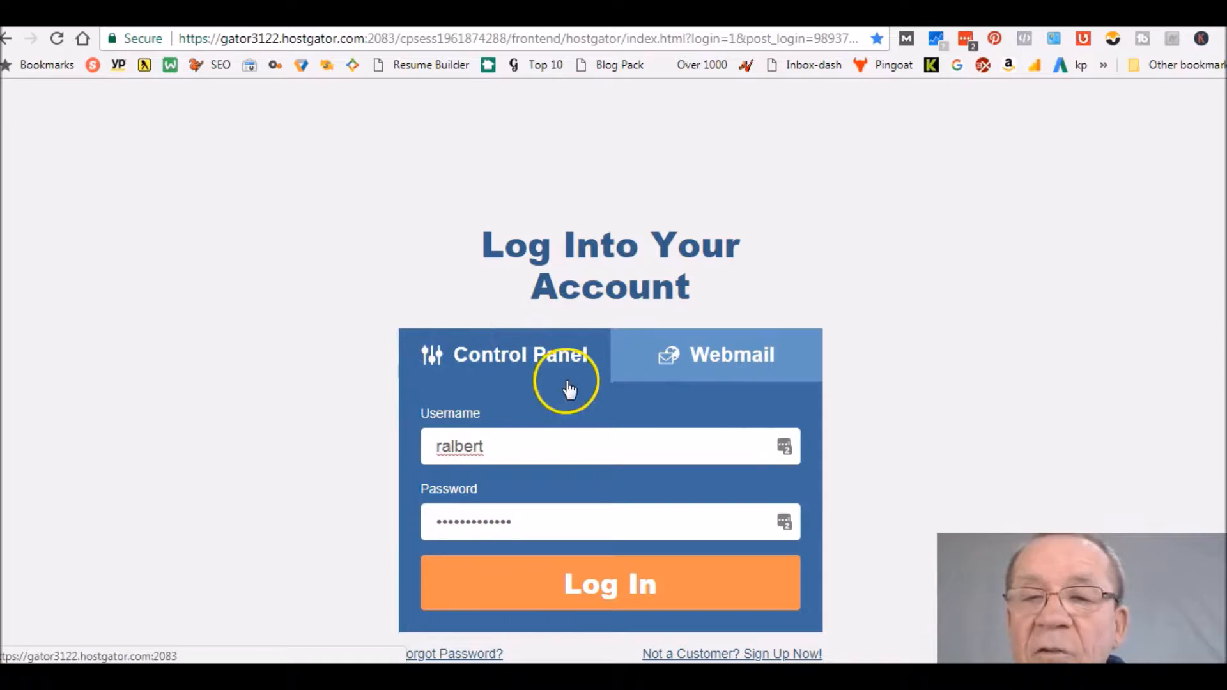
Step: Log in to the HostGator Control Panel with the saved credentials
click(611, 579)
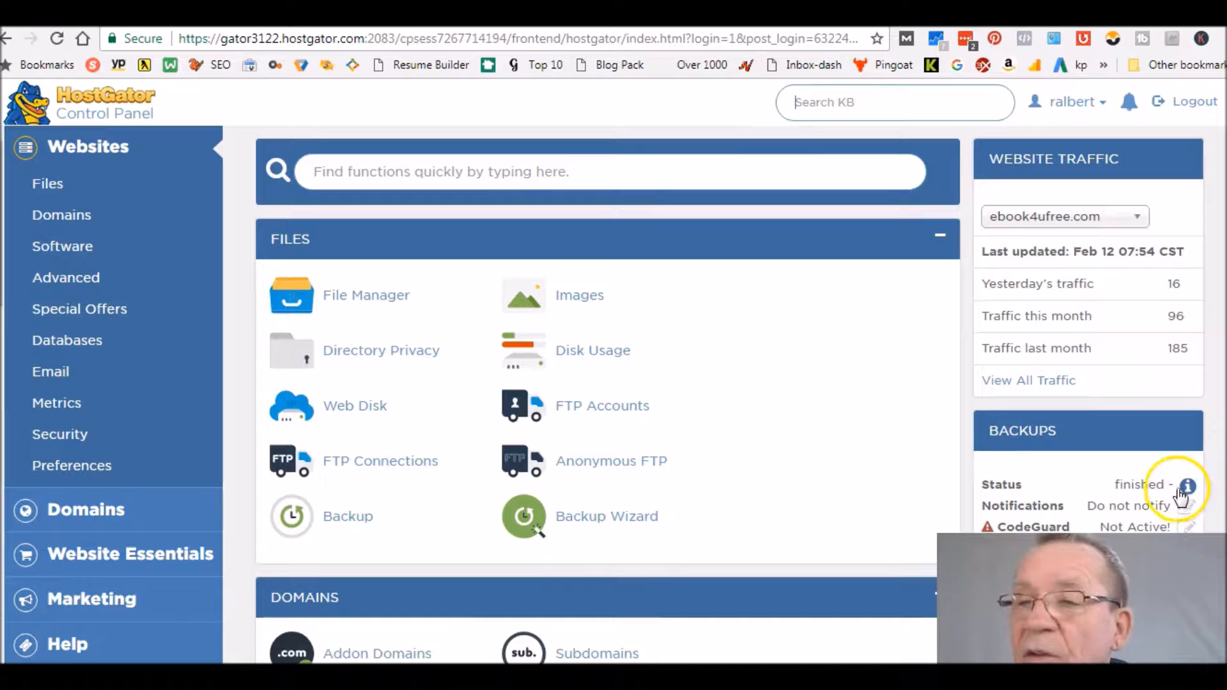
Step: Select primary nameserver ns6243.hostgator.com under General Information, then return to Namecheap's domain page
scroll(607, 397, down, 2)
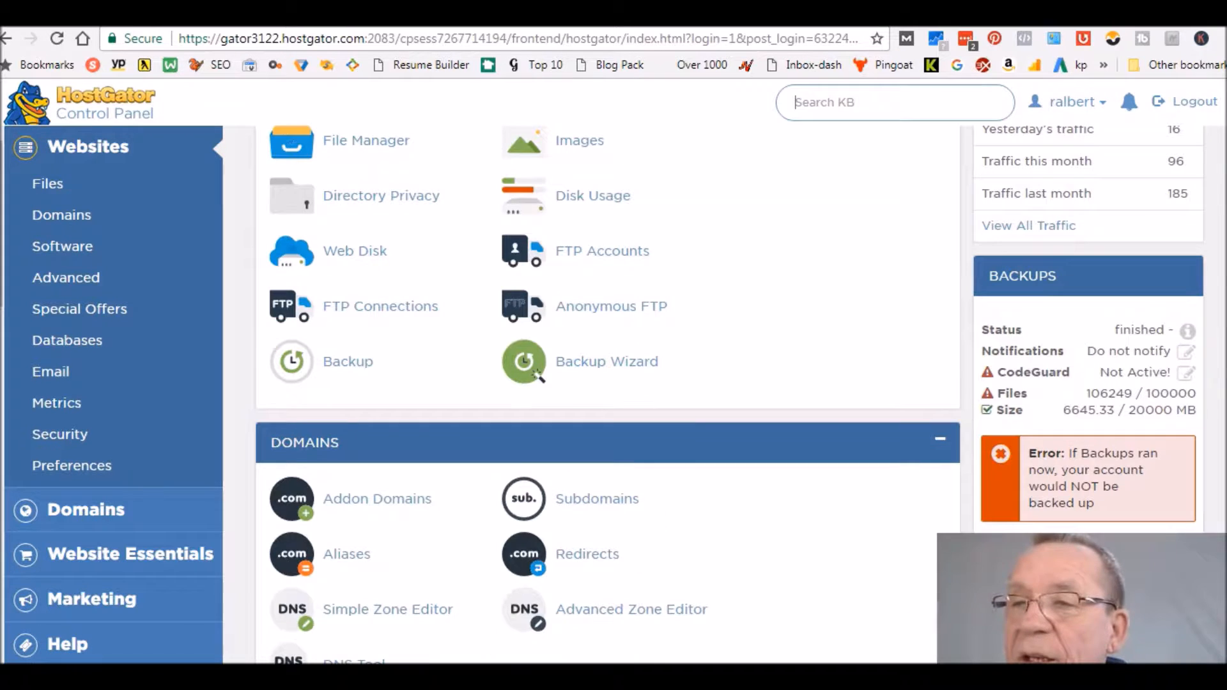
scroll(607, 396, down, 7)
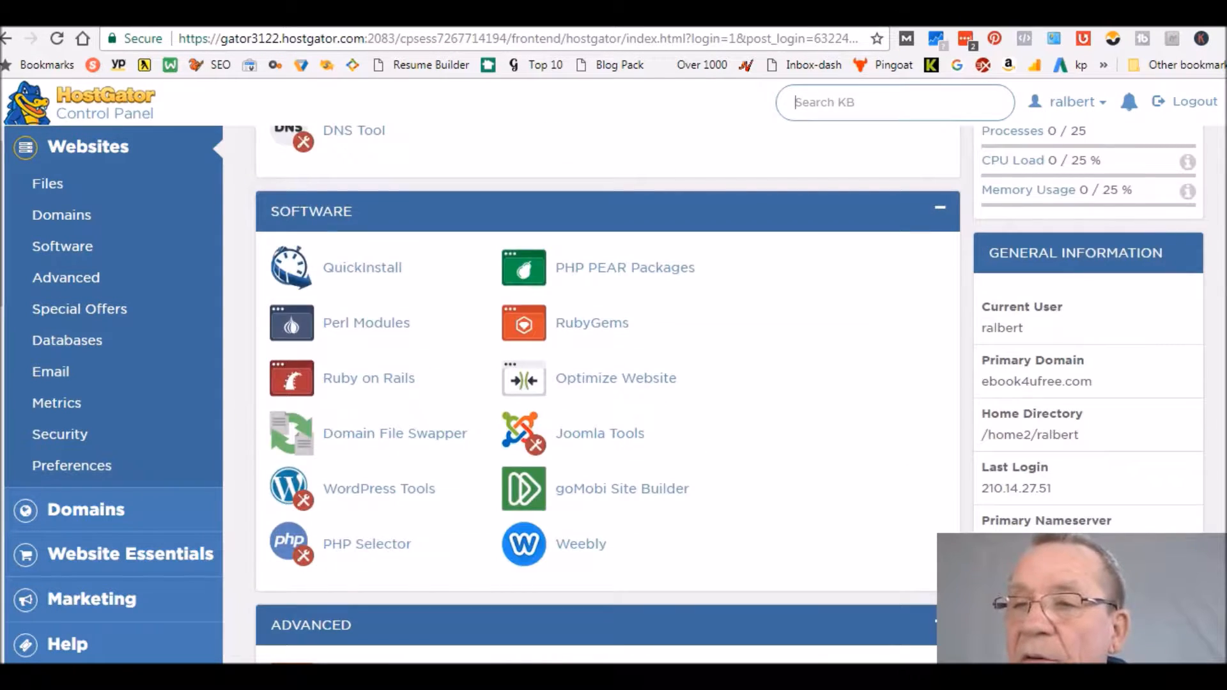
scroll(608, 396, down, 7)
scroll(607, 396, up, 5)
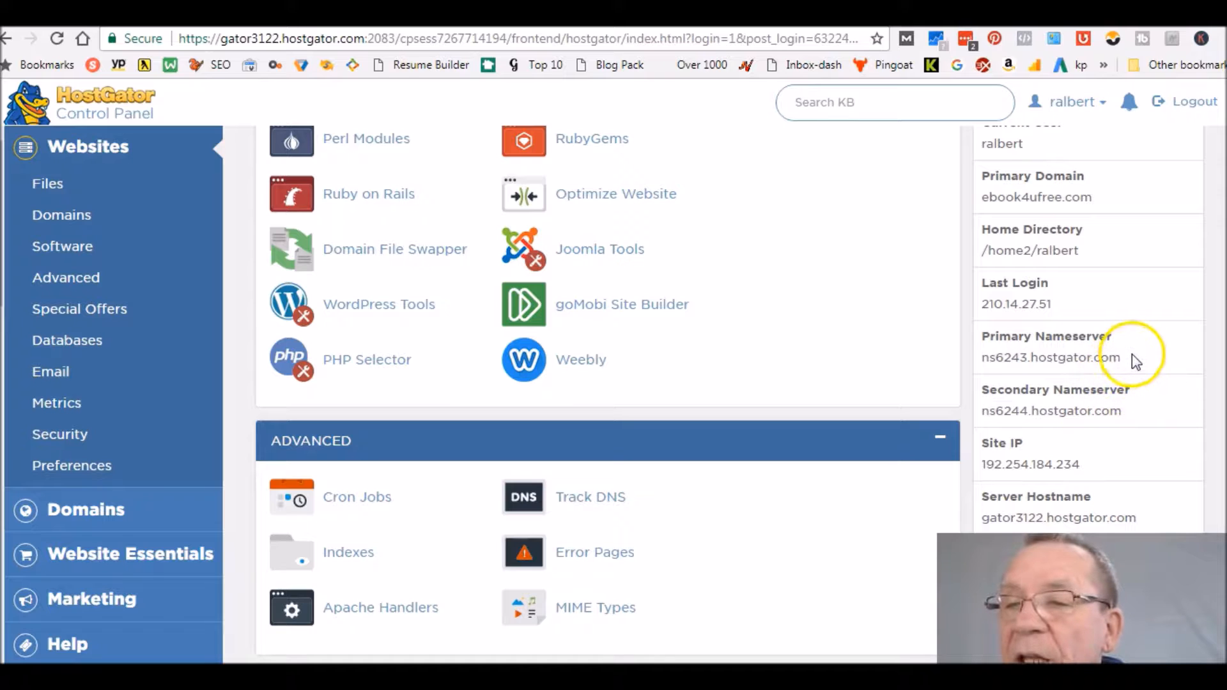
drag(1132, 357, 983, 360)
key(ctrl+c)
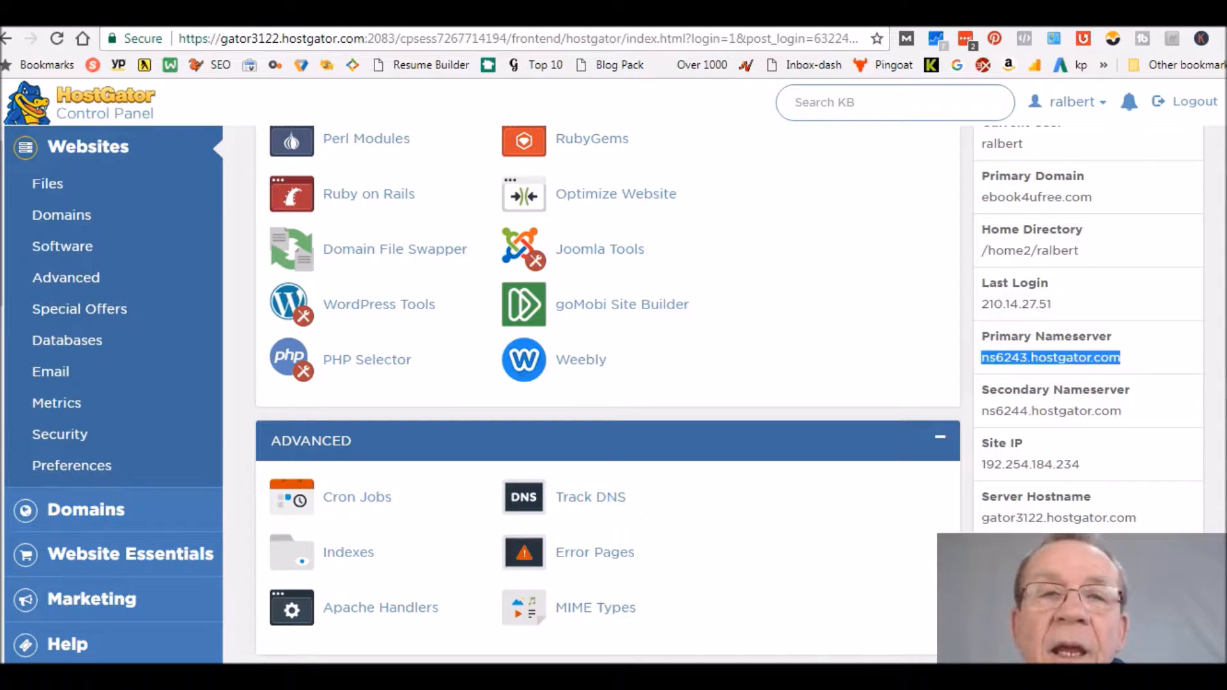
click(108, 18)
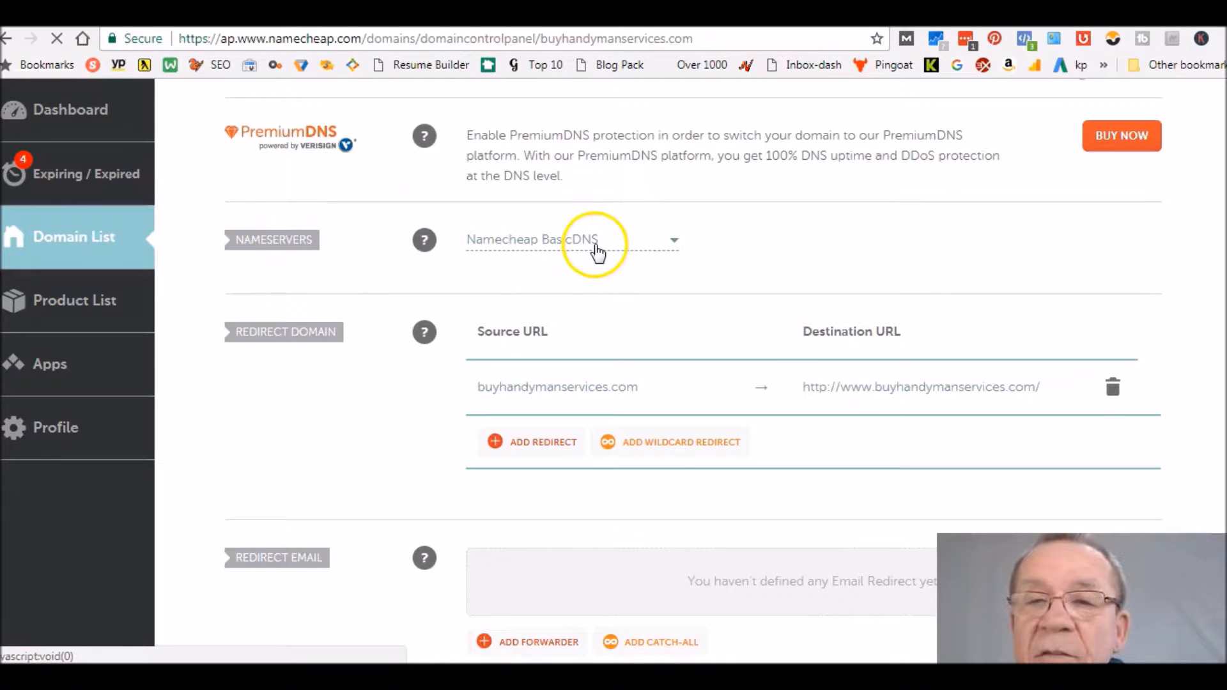
Step: Switch the domain's nameservers to Custom DNS and paste ns6243.hostgator.com as the first
click(633, 246)
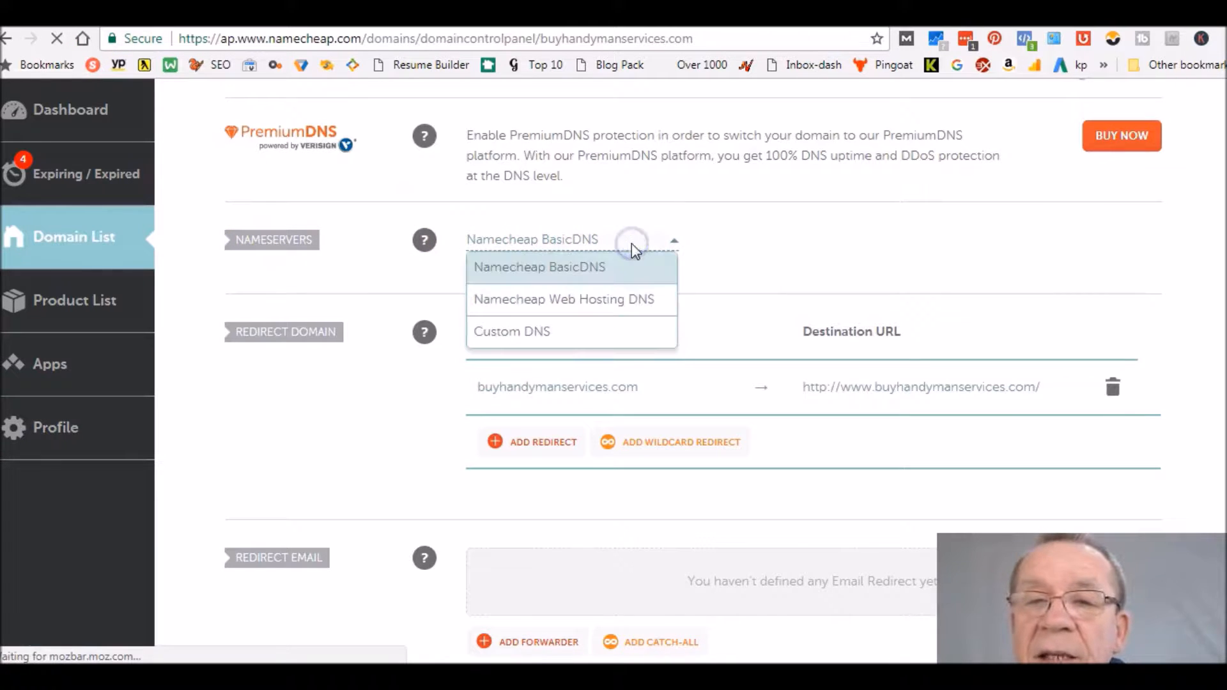
click(528, 339)
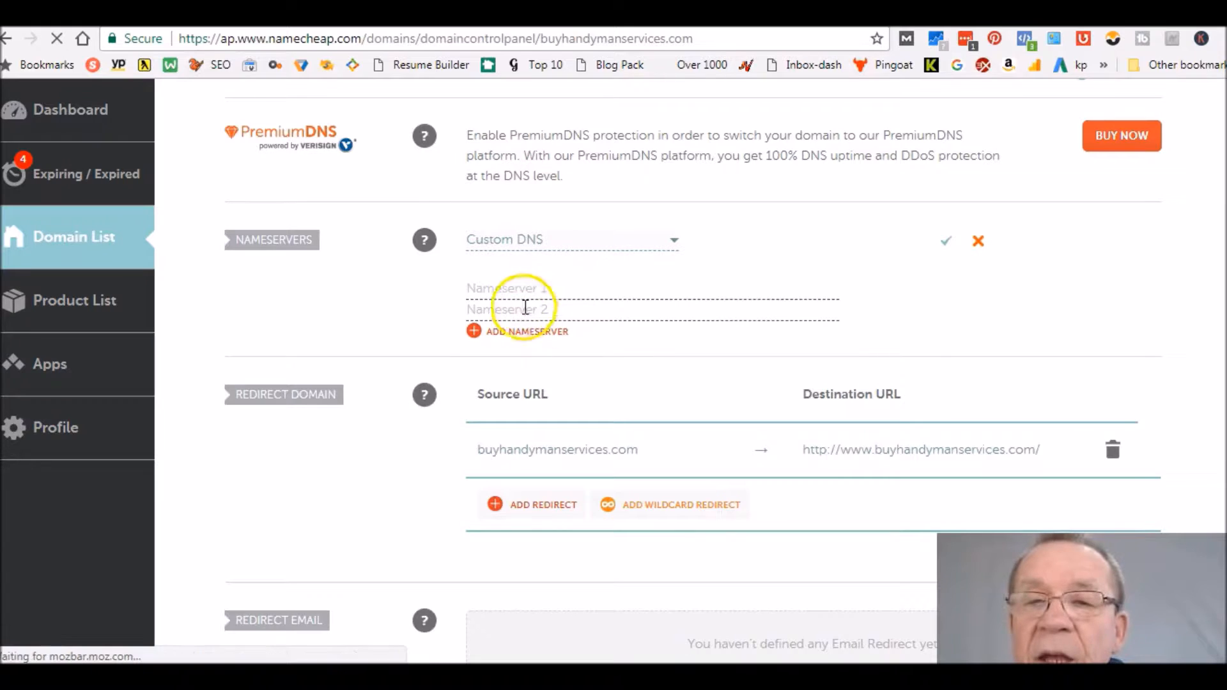
click(515, 288)
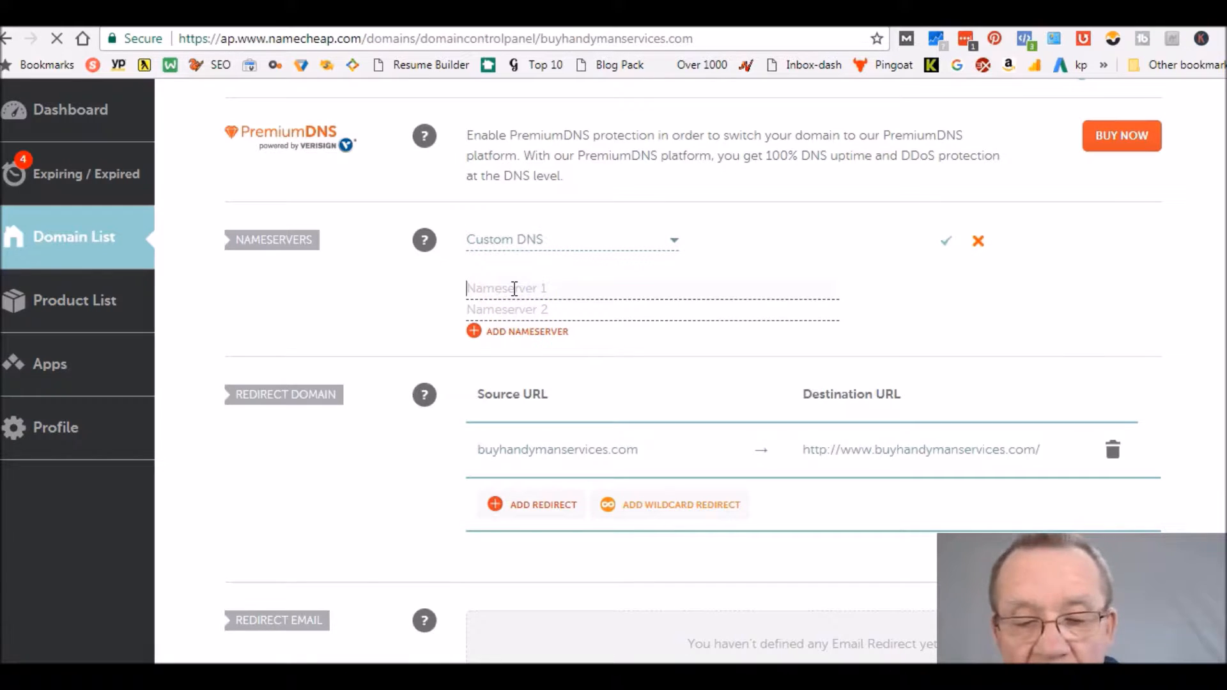
key(ctrl+v)
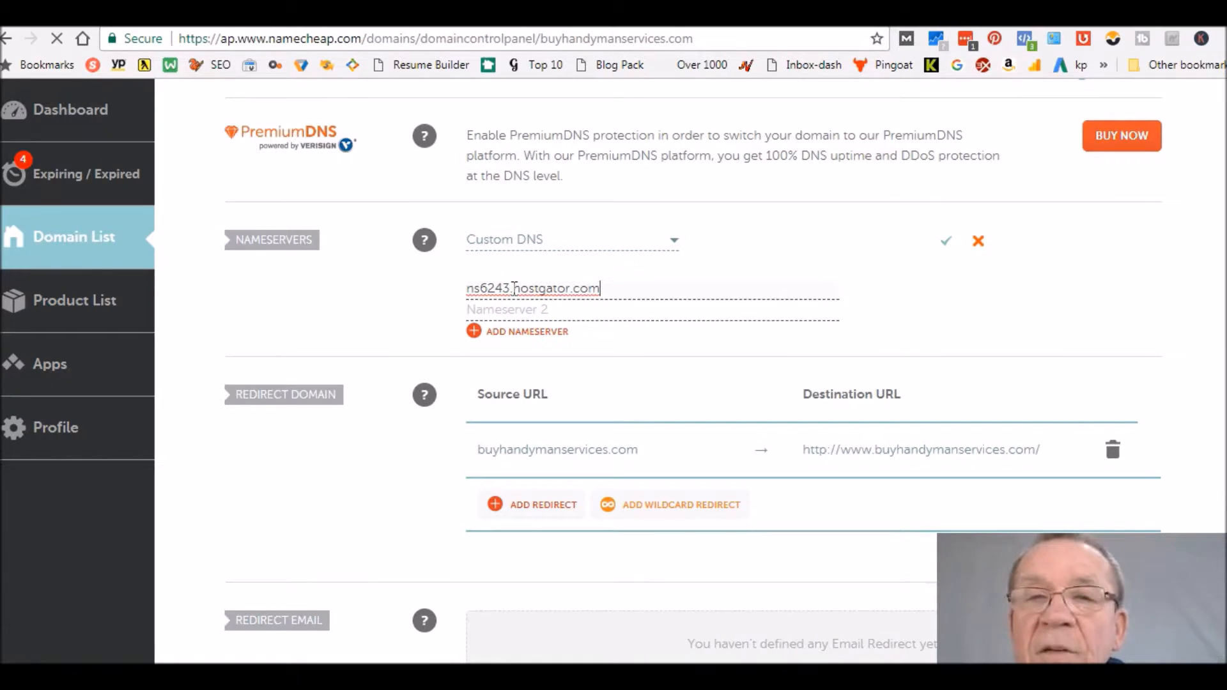
click(305, 112)
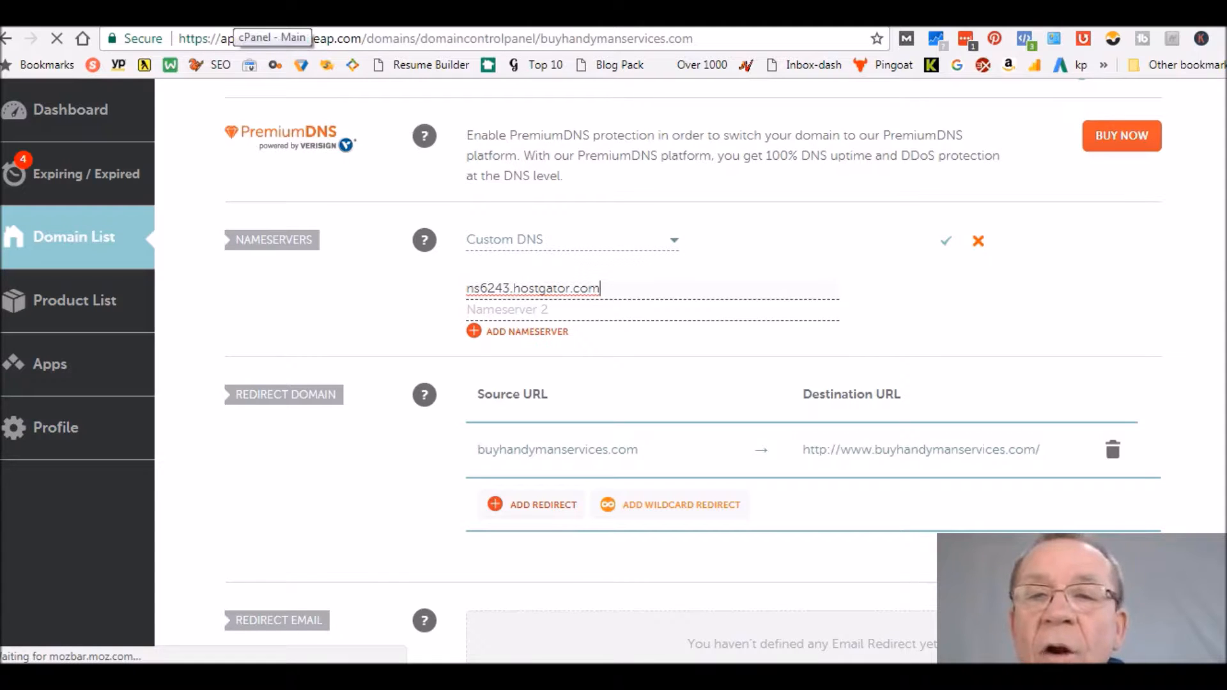
Step: Copy ns6244.hostgator.com from cPanel into the second nameserver field and save the settings
click(262, 19)
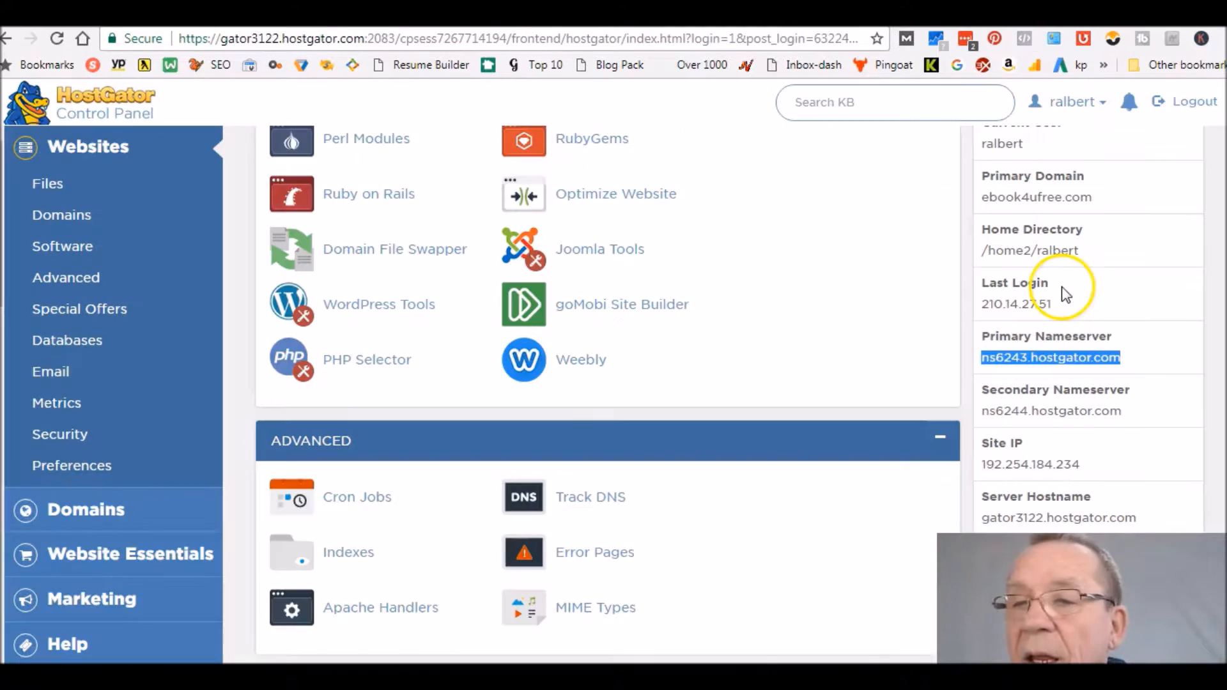
drag(1123, 410, 981, 406)
key(ctrl+c)
right_click(997, 408)
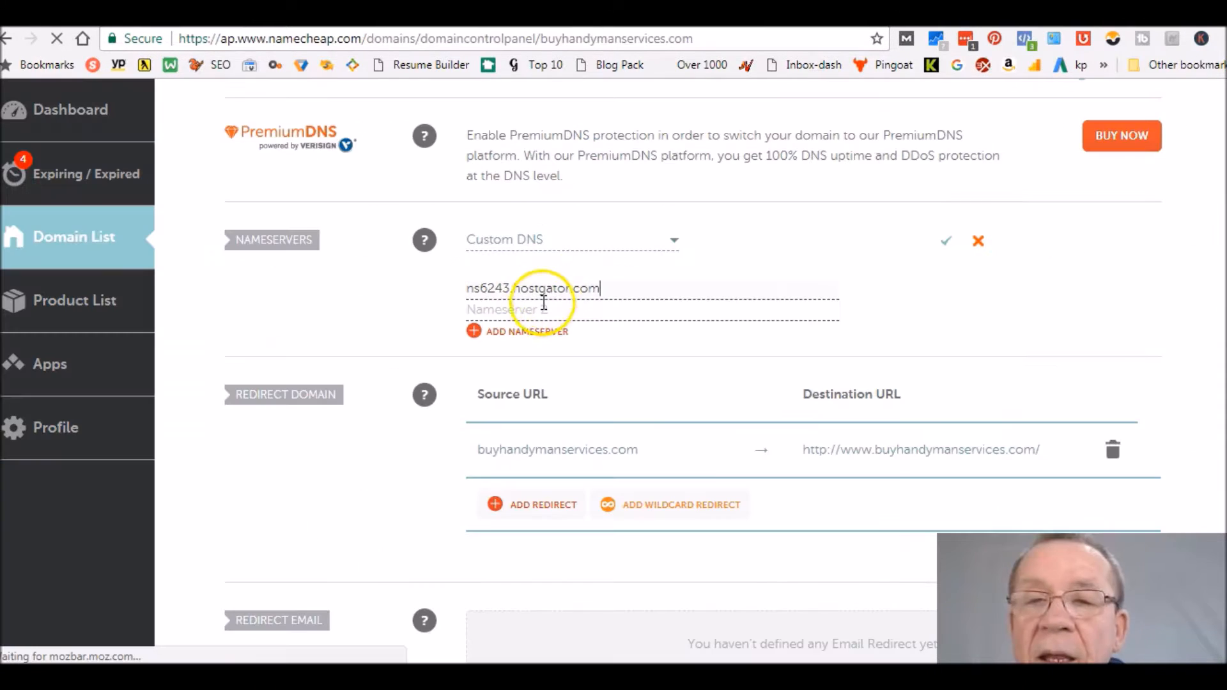
click(536, 308)
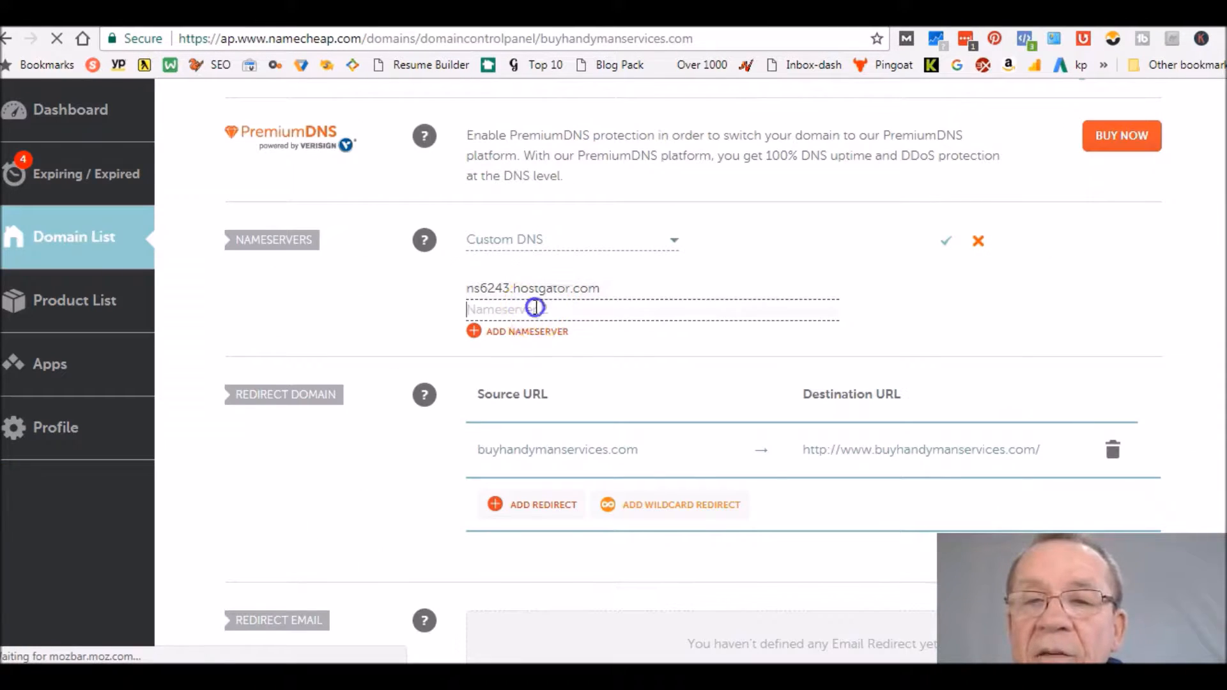
key(ctrl+v)
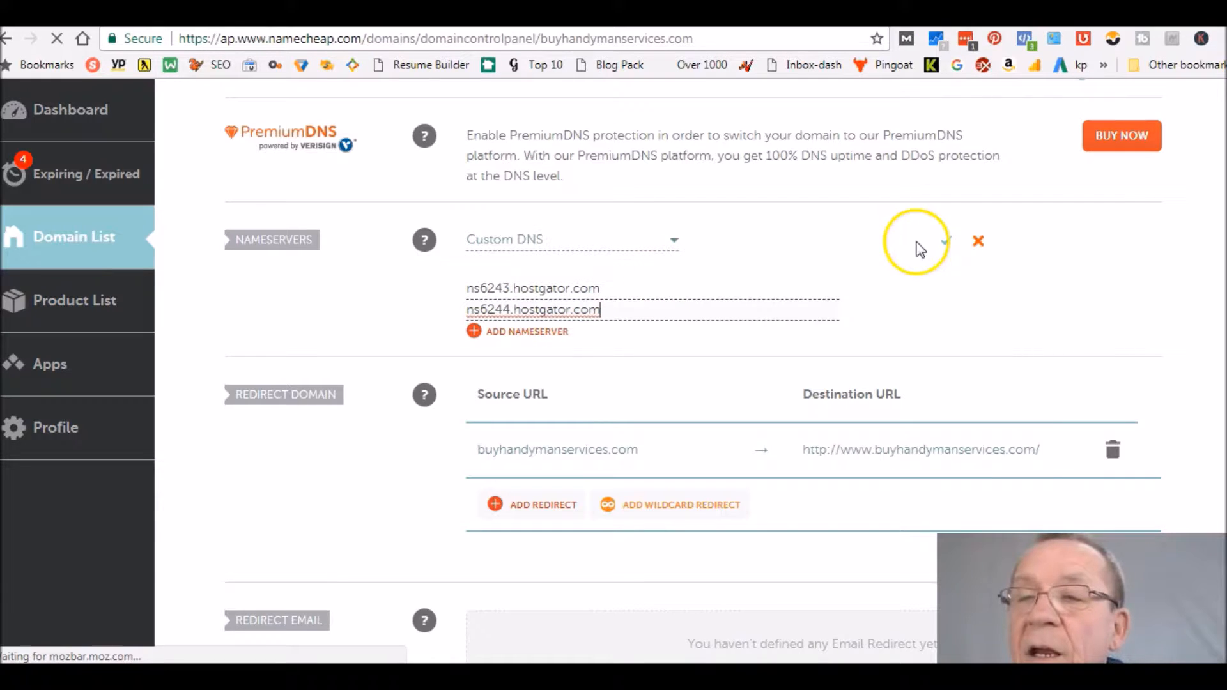
click(946, 242)
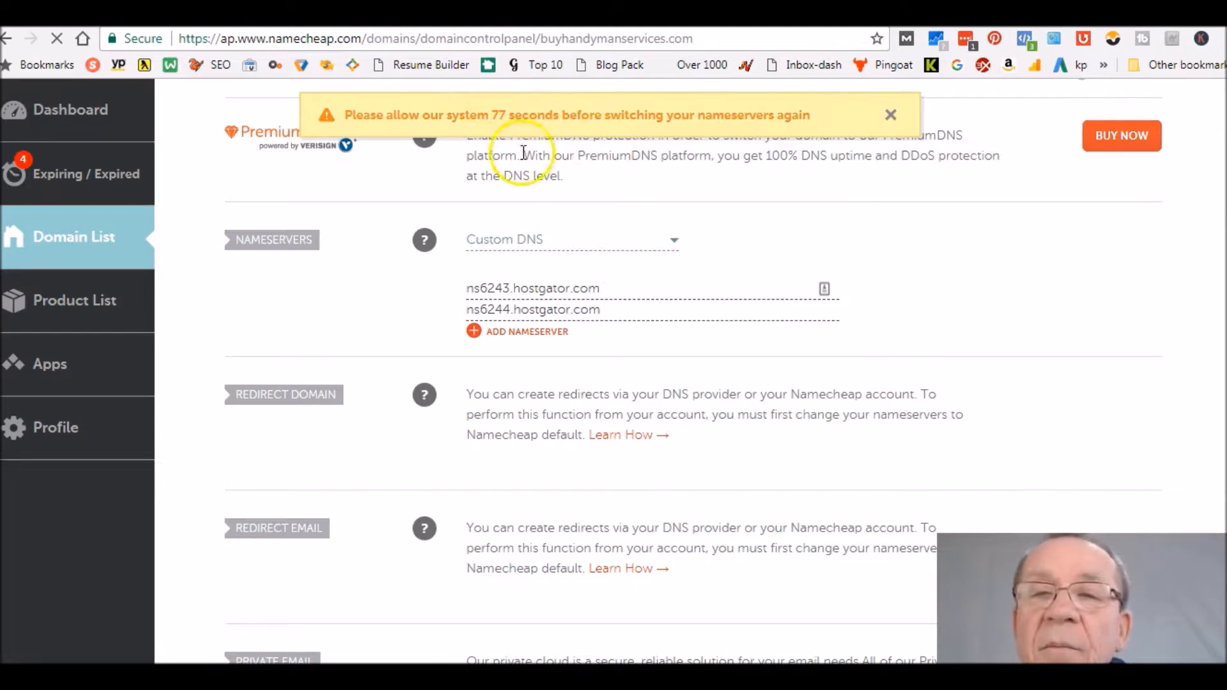
click(892, 116)
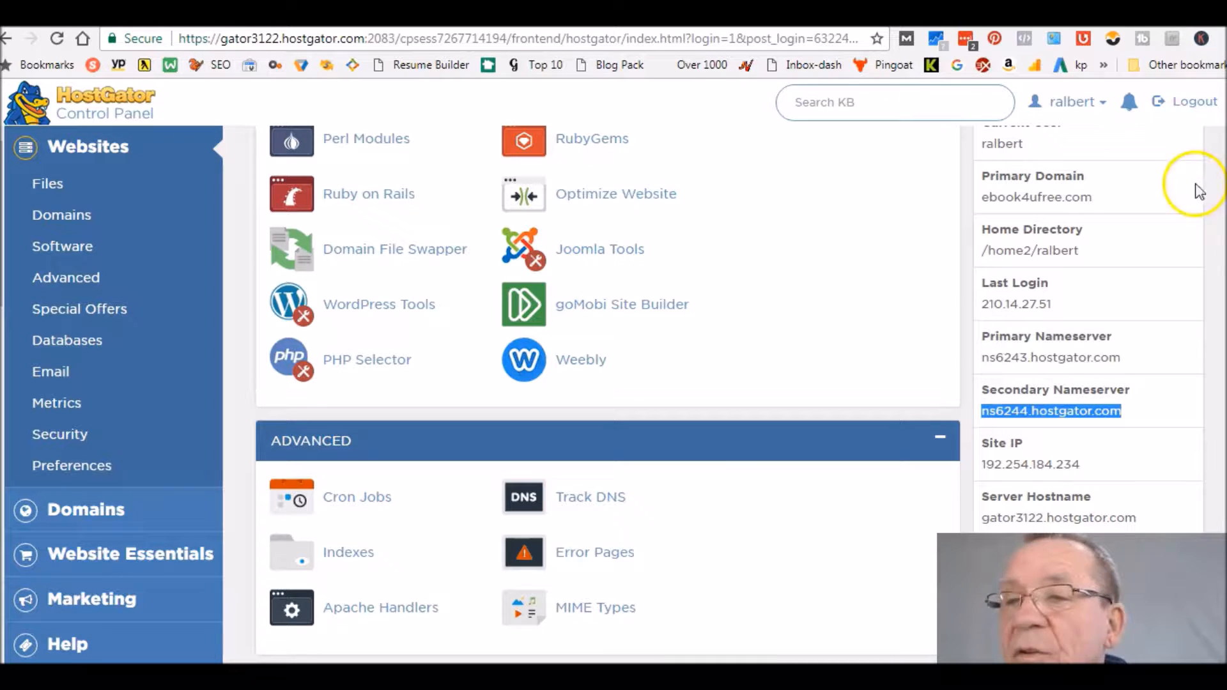
Step: Scroll down to the Domains section of cPanel and open Addon Domains
drag(1225, 220, 1225, 122)
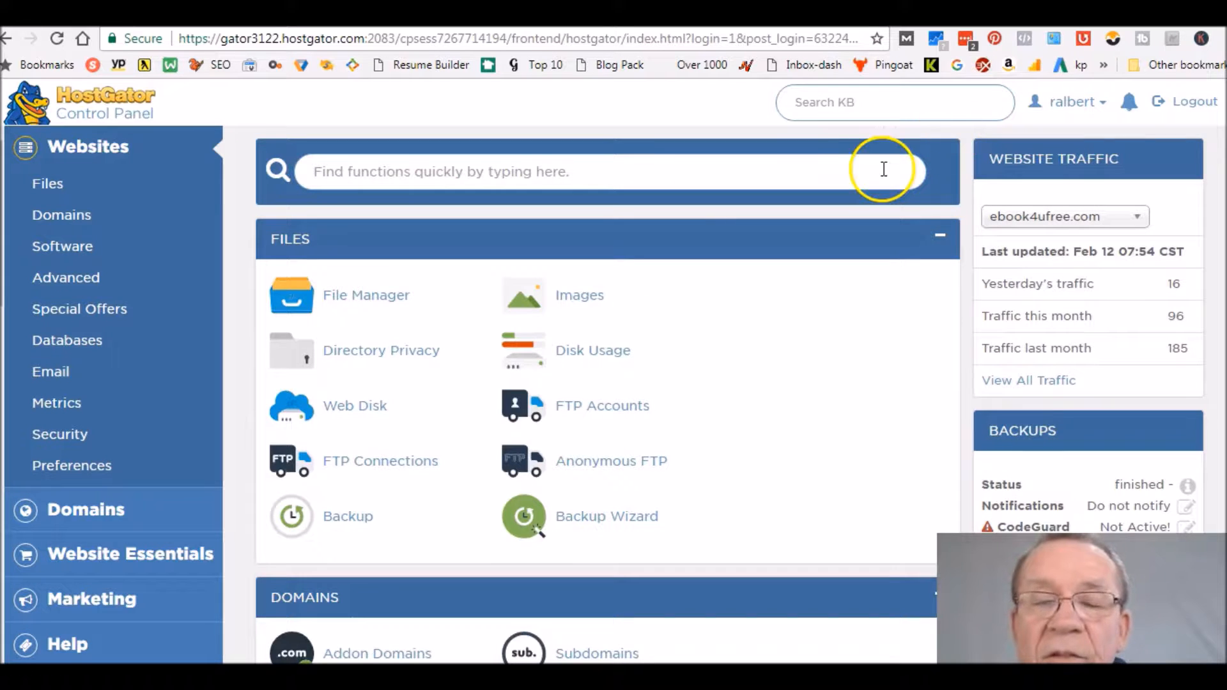
scroll(608, 397, down, 8)
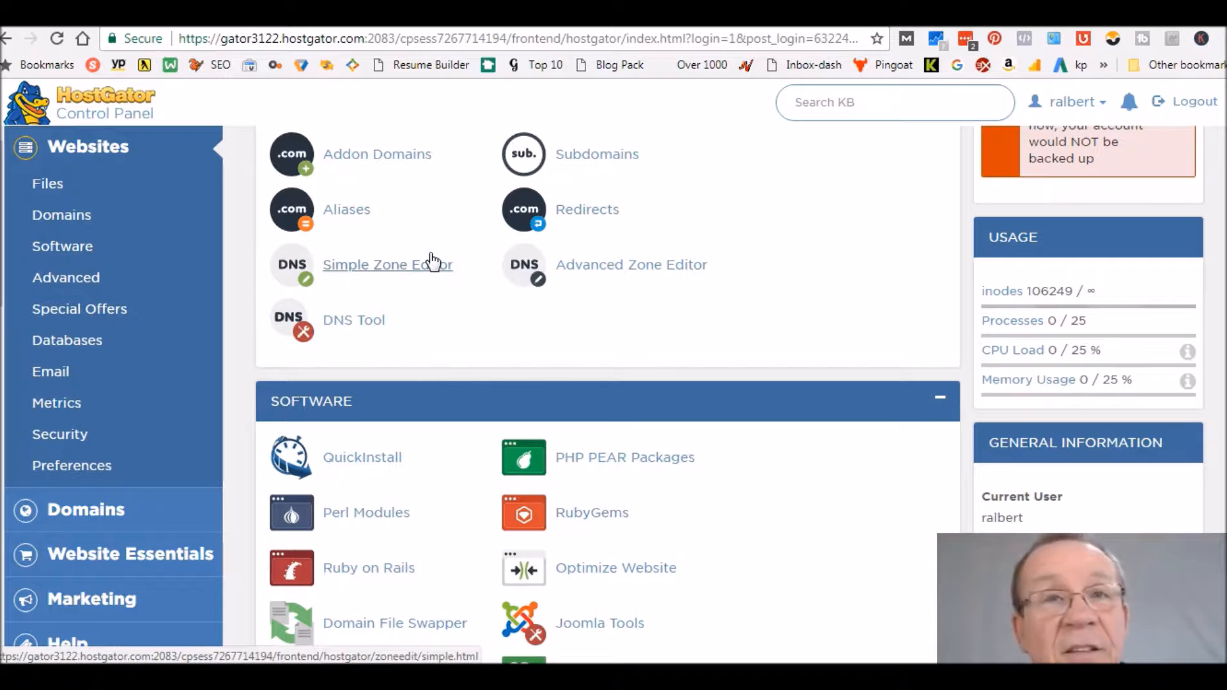
click(368, 161)
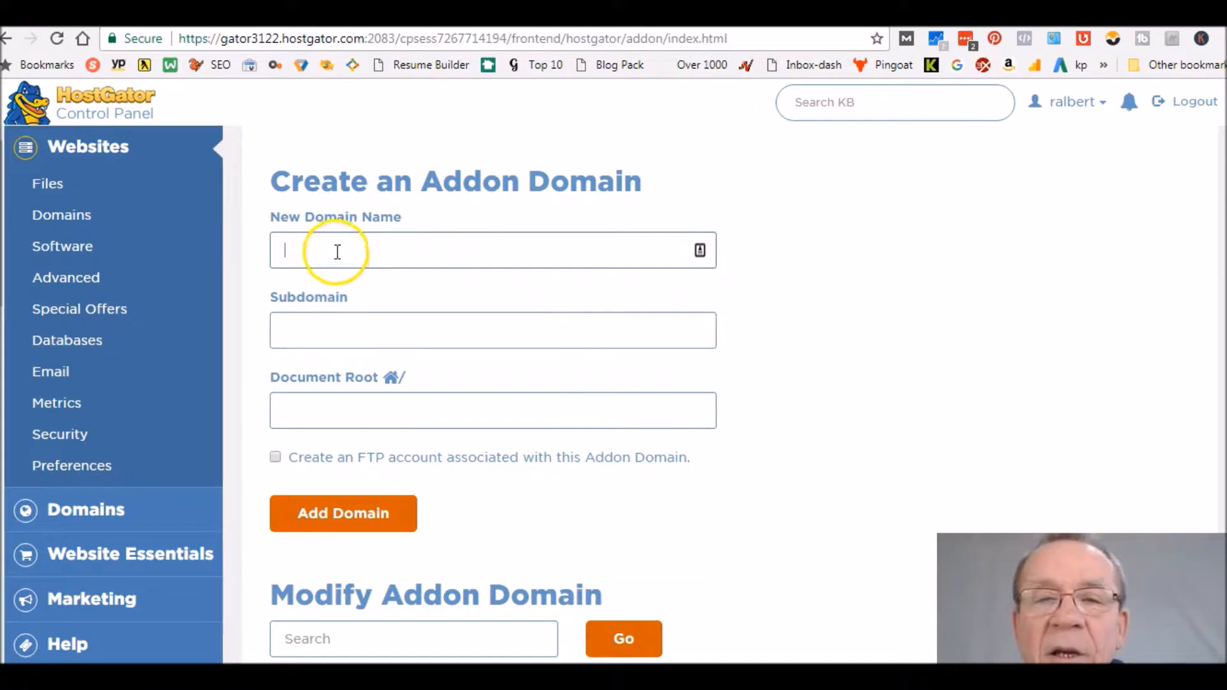
Step: Add buyhandymanservices.com as an addon domain, with subdomain and document root auto-filled
click(337, 251)
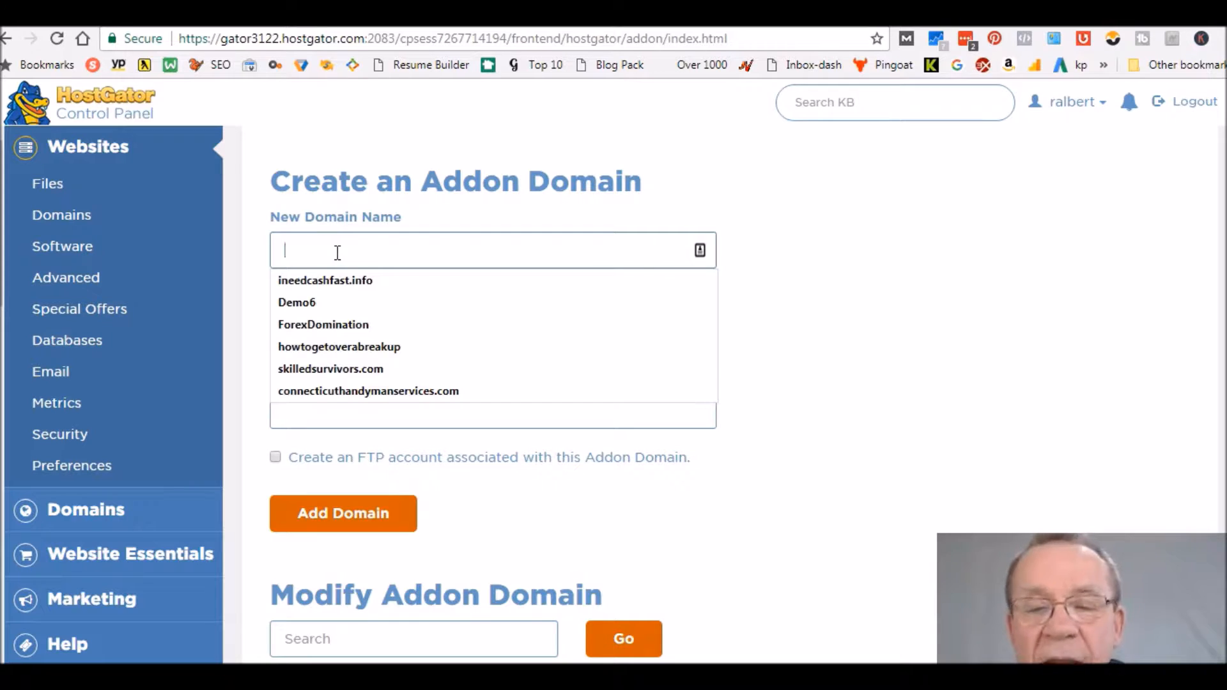
text(b)
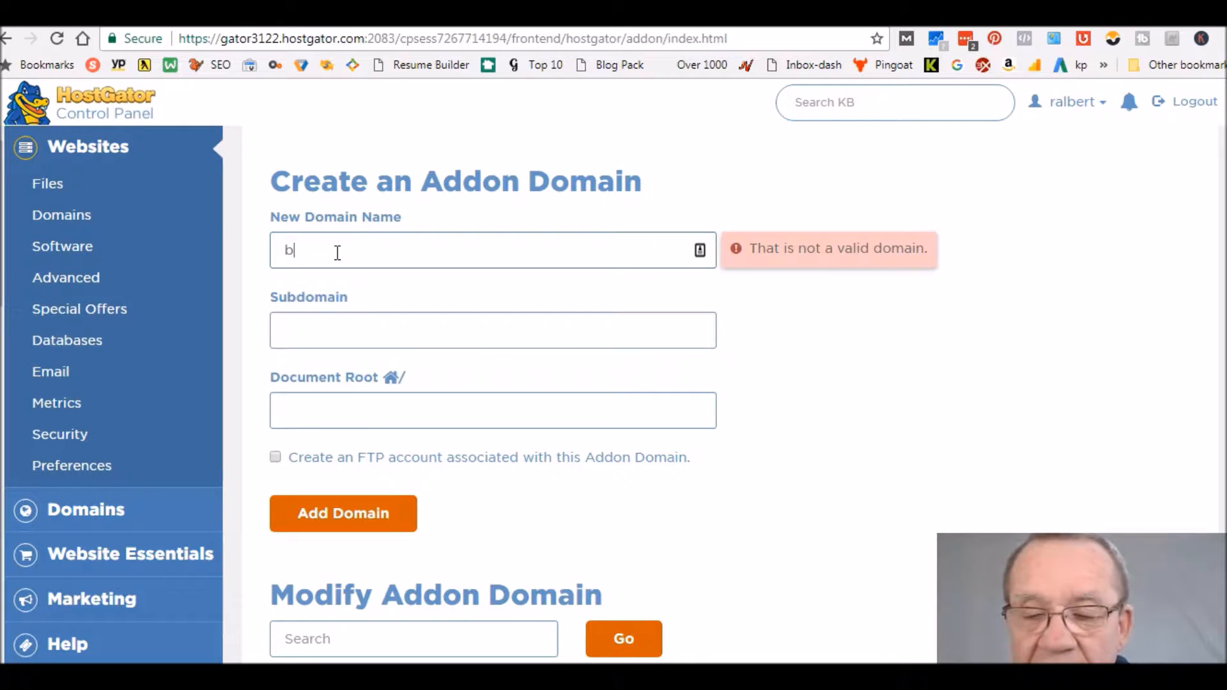
text(uyhandym)
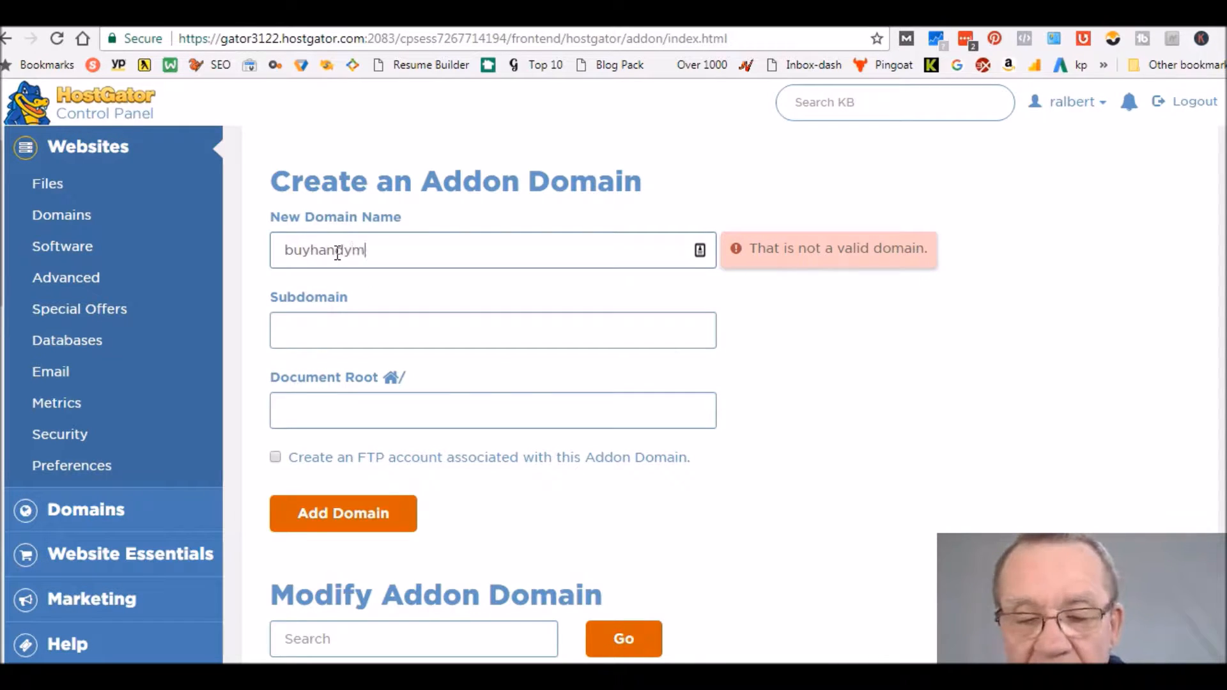
text(anser)
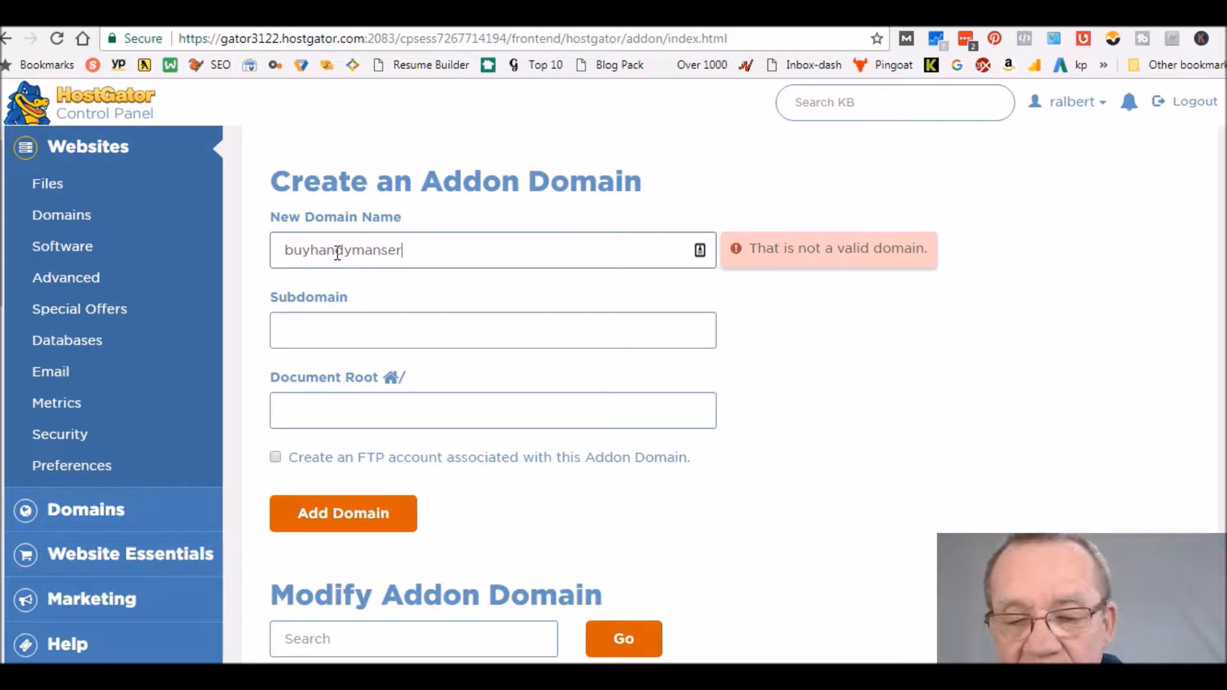
text(vices)
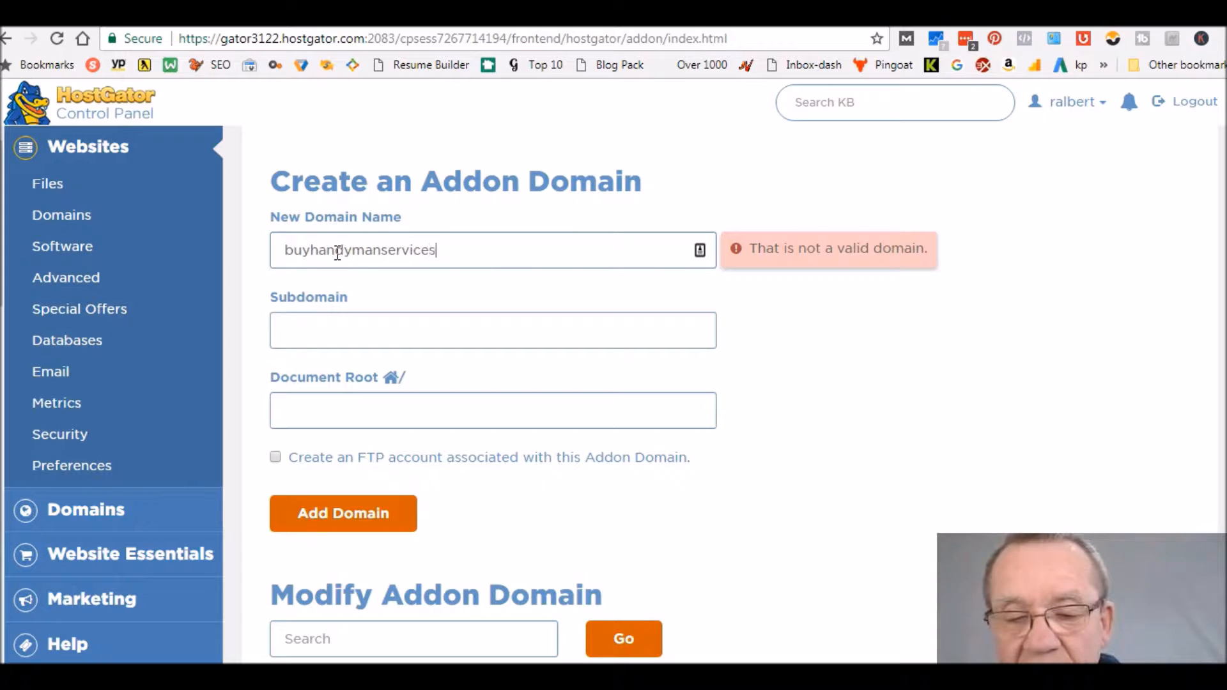
text(.com)
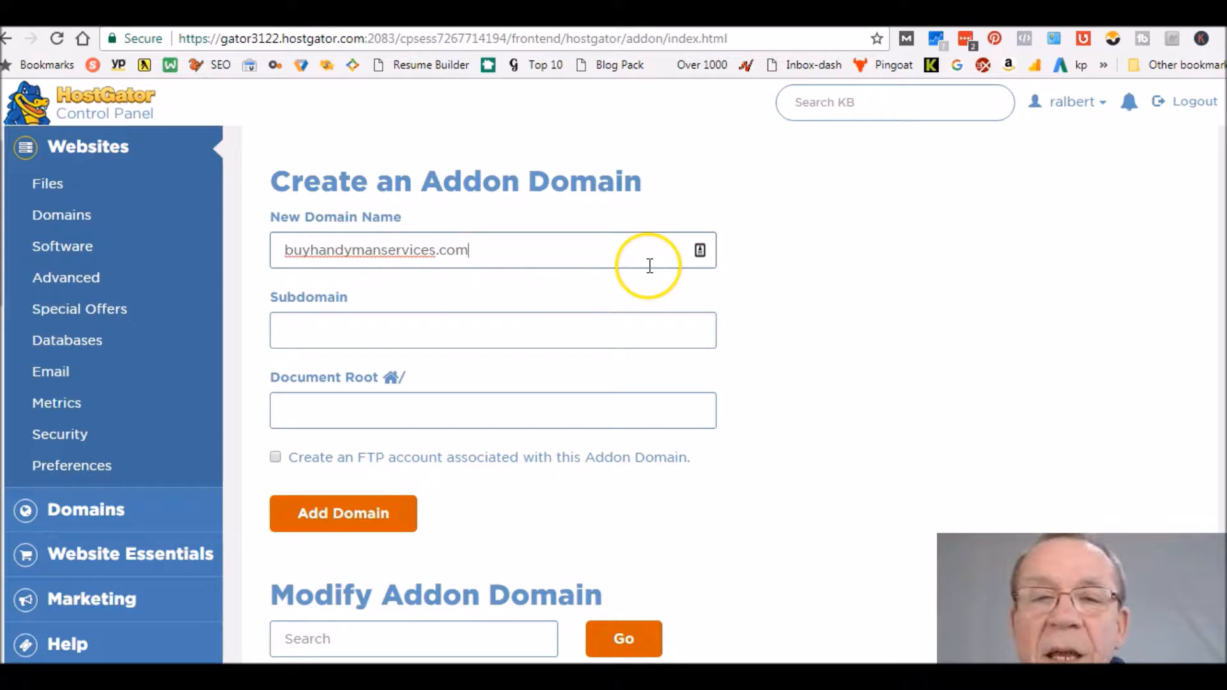
click(648, 326)
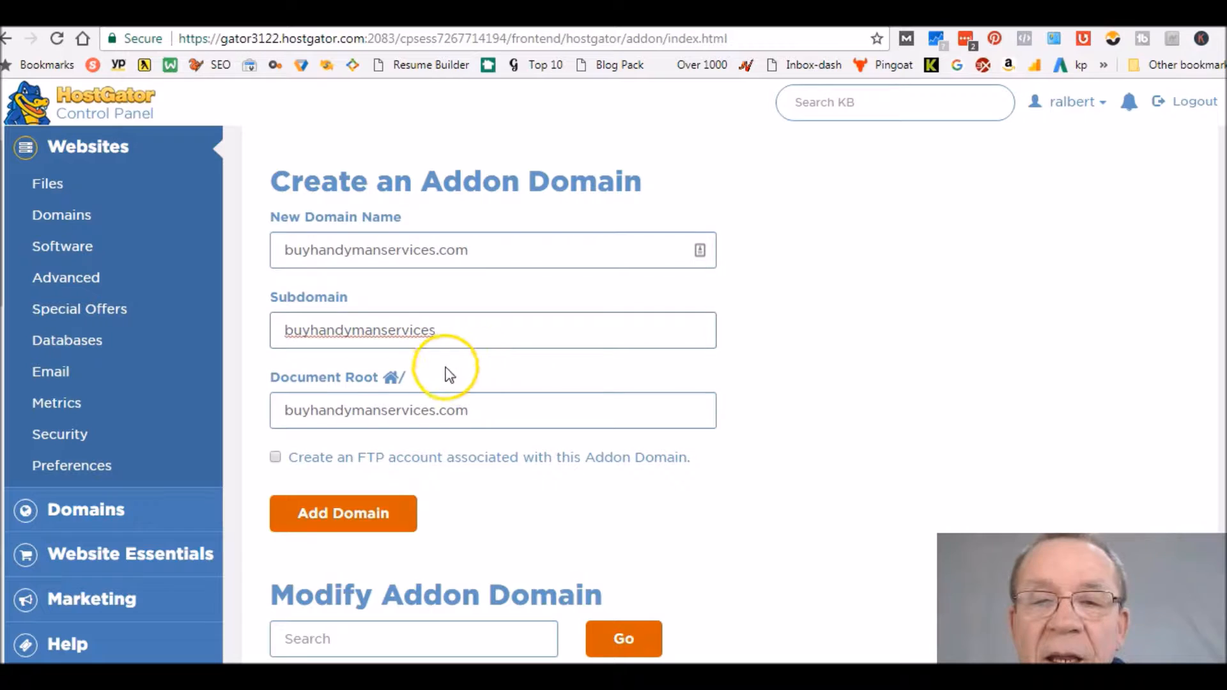
click(353, 520)
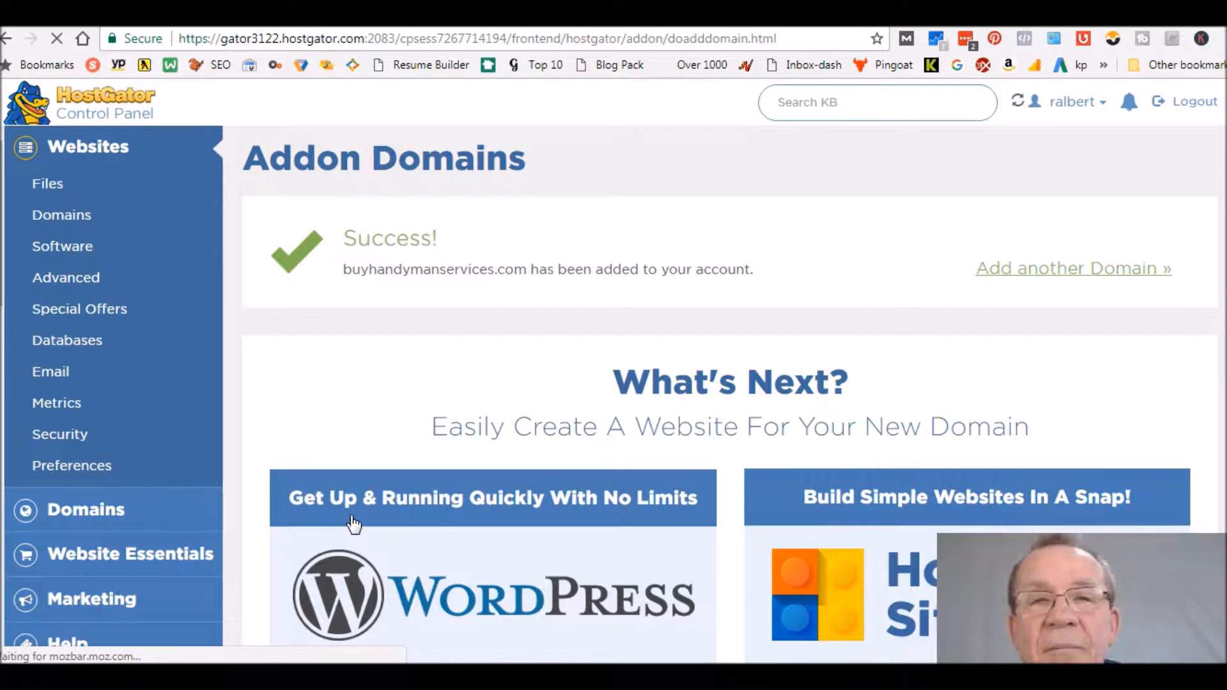
Step: Review the addon-domain success message, then go back to cPanel home and open QuickInstall
scroll(353, 524, down, 5)
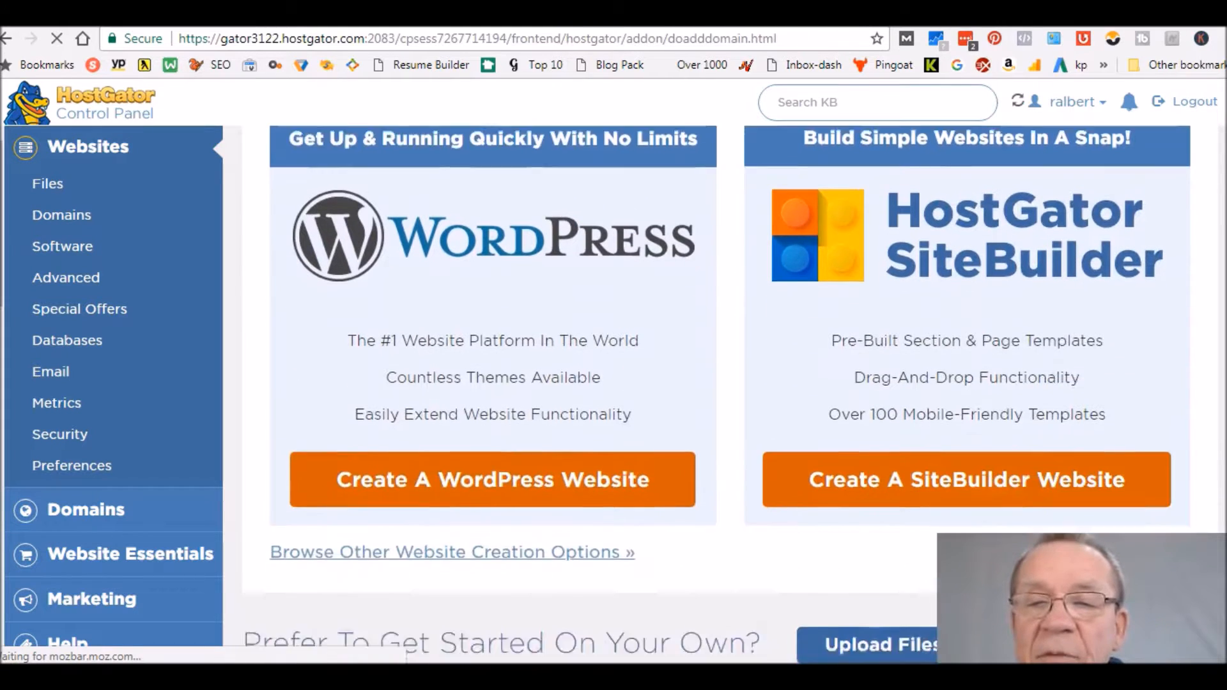
scroll(729, 395, down, 1)
scroll(730, 395, up, 6)
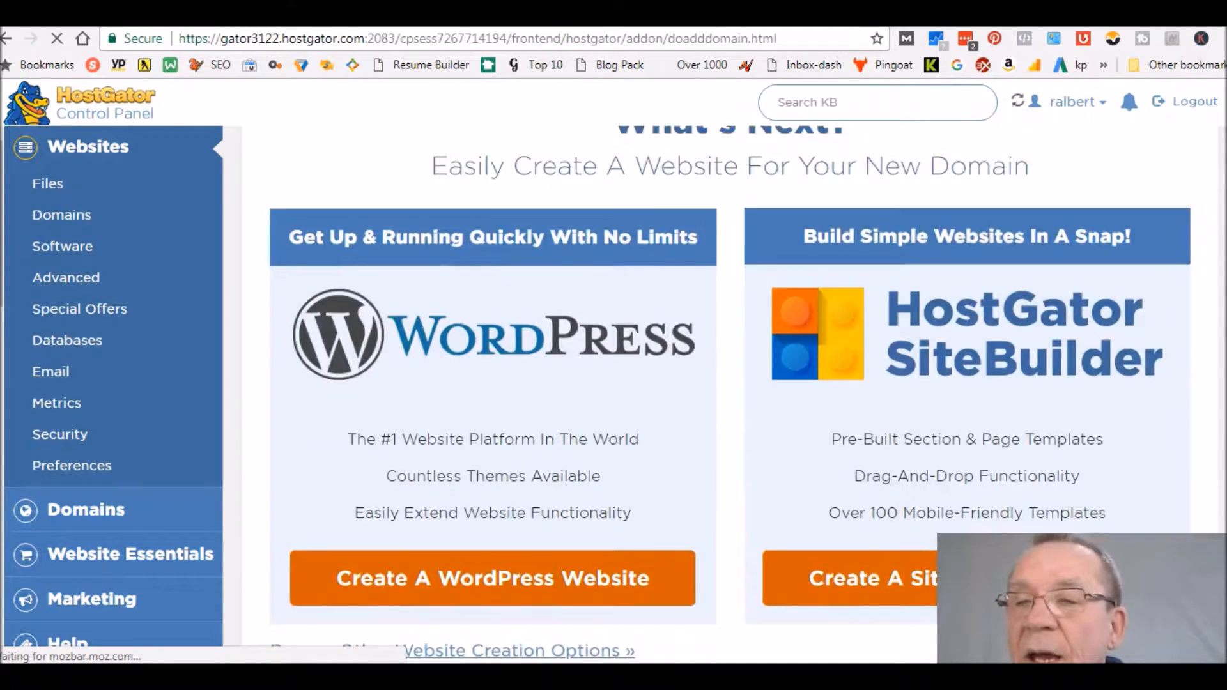
scroll(730, 395, down, 2)
scroll(730, 395, up, 1)
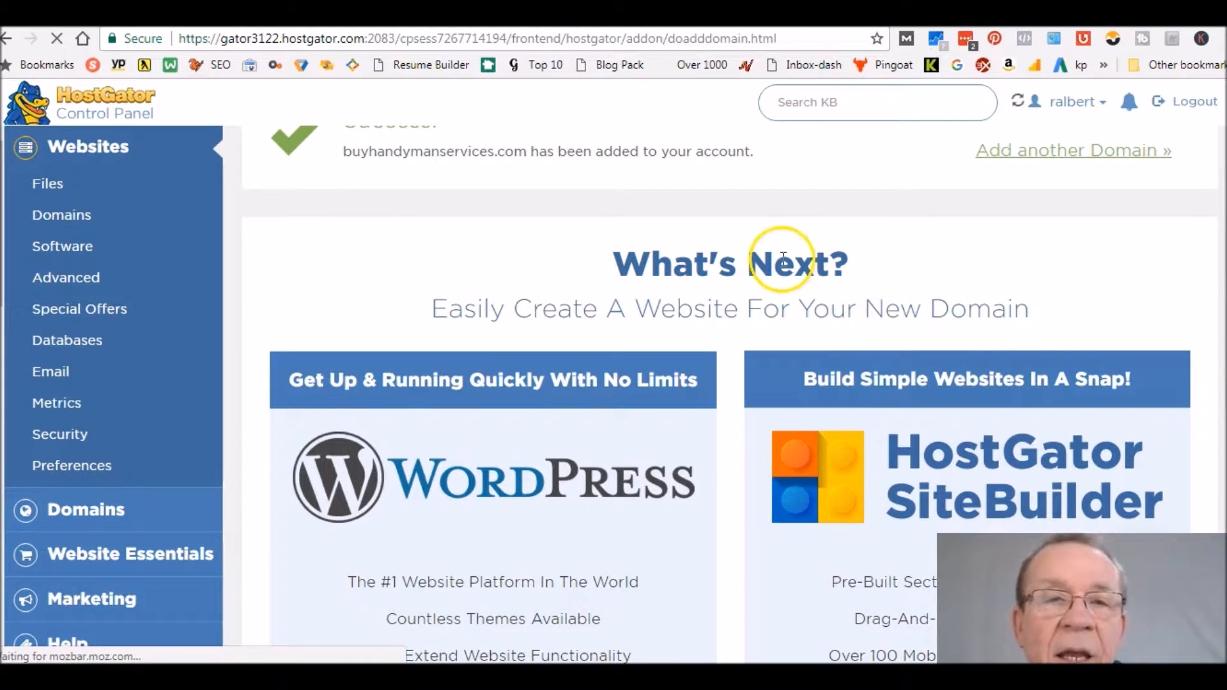
click(44, 184)
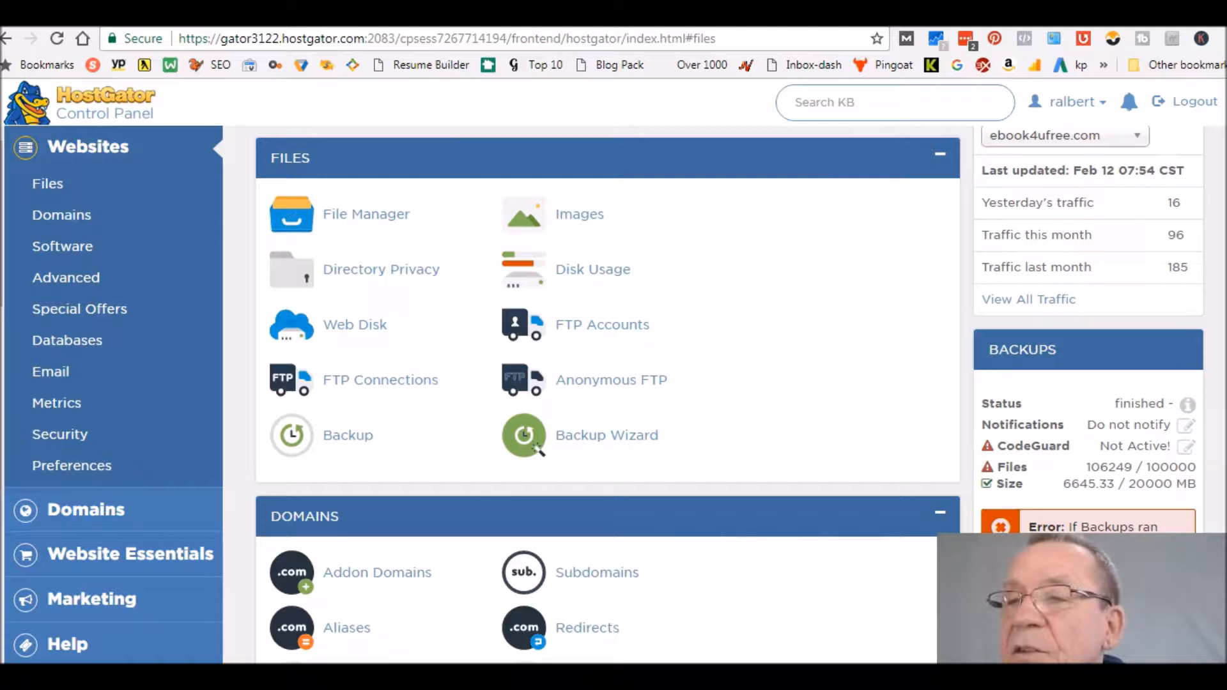
scroll(488, 290, down, 8)
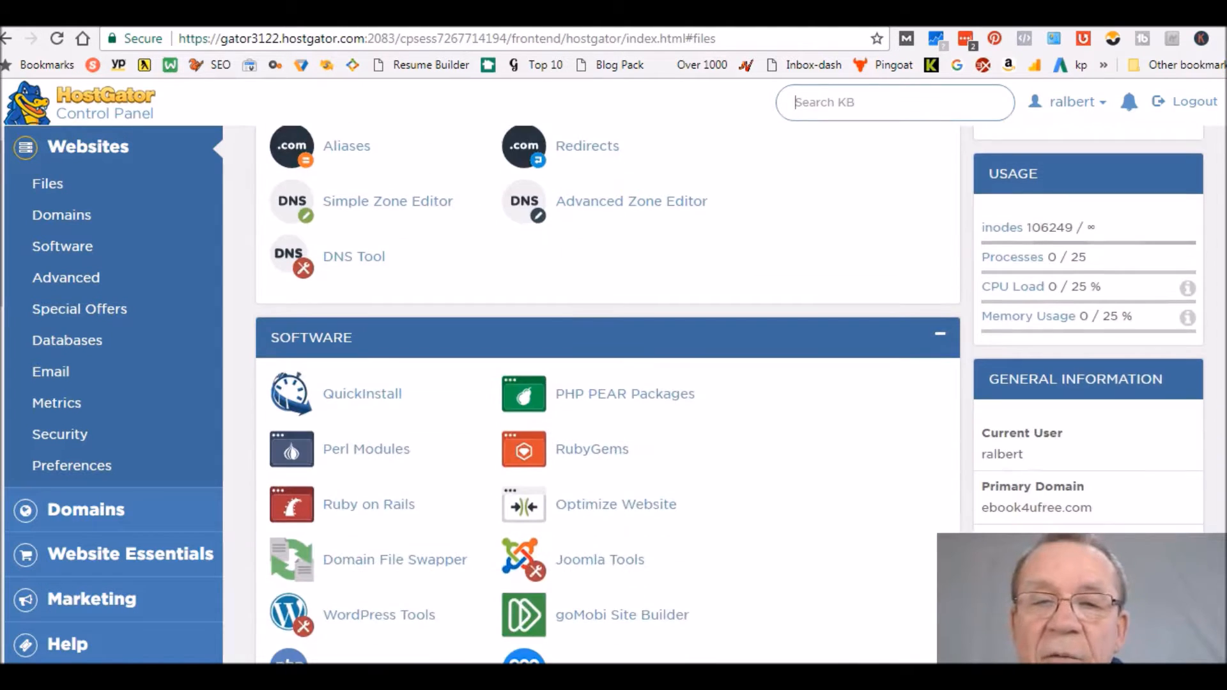
click(332, 400)
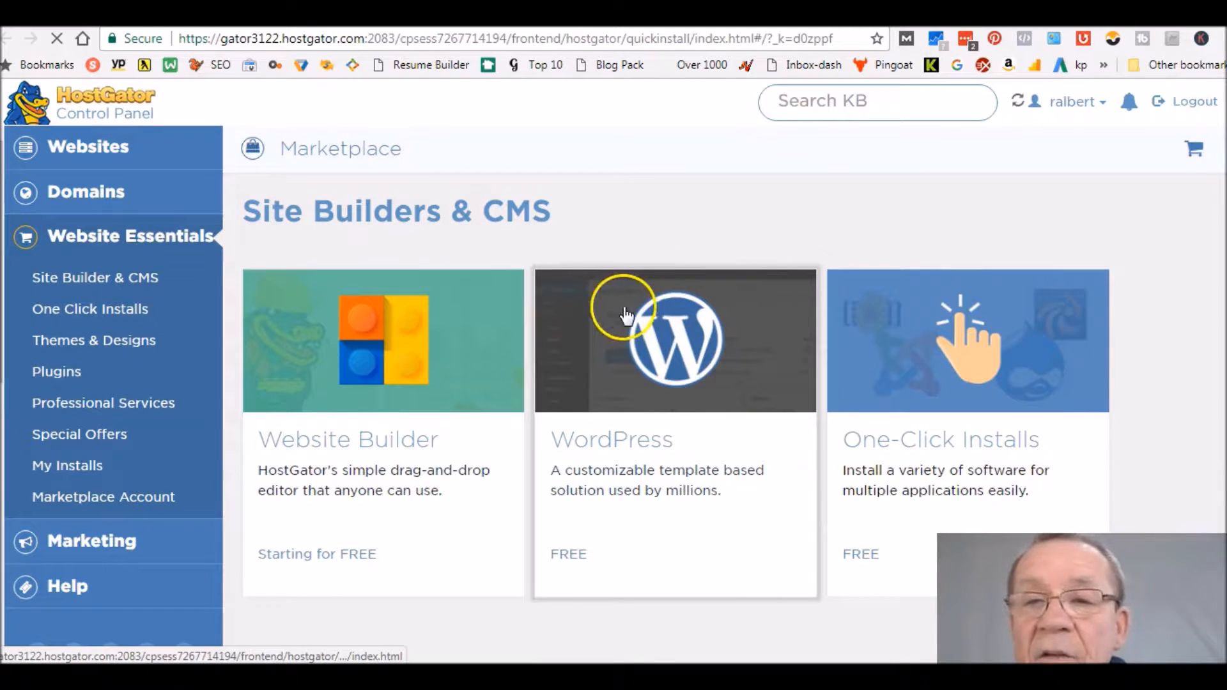
Step: Choose WordPress, select buyhandymanservices.com as the install domain, and reach the settings form
click(646, 361)
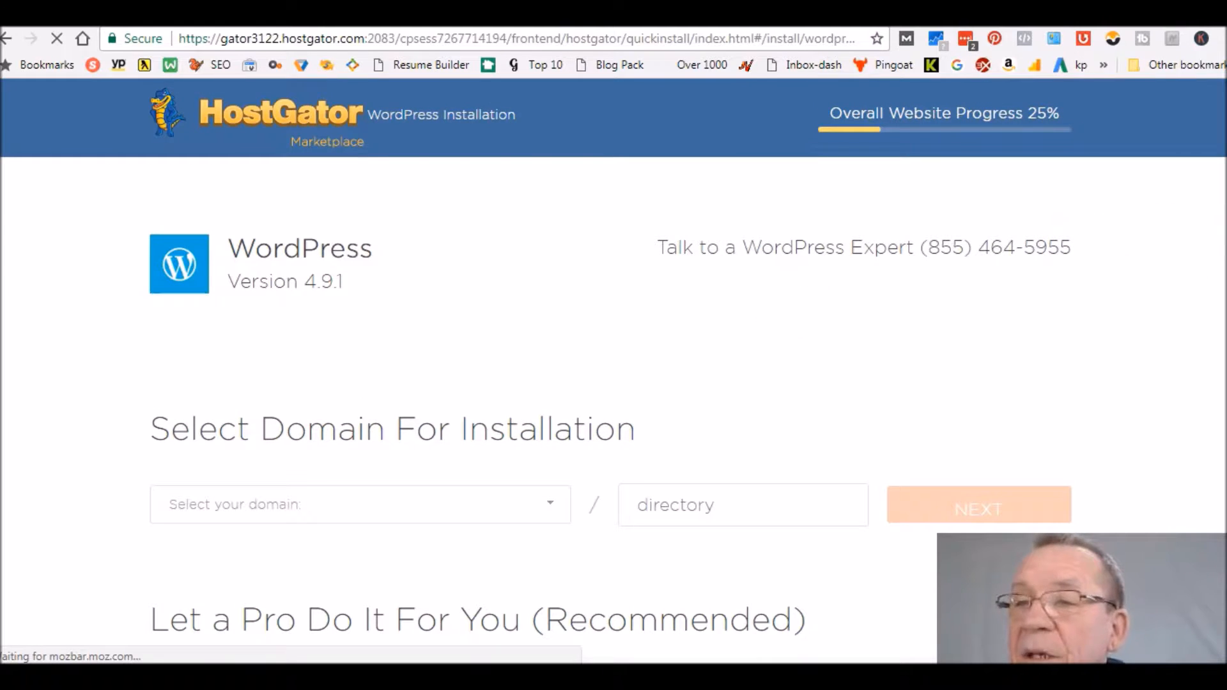
scroll(614, 371, down, 5)
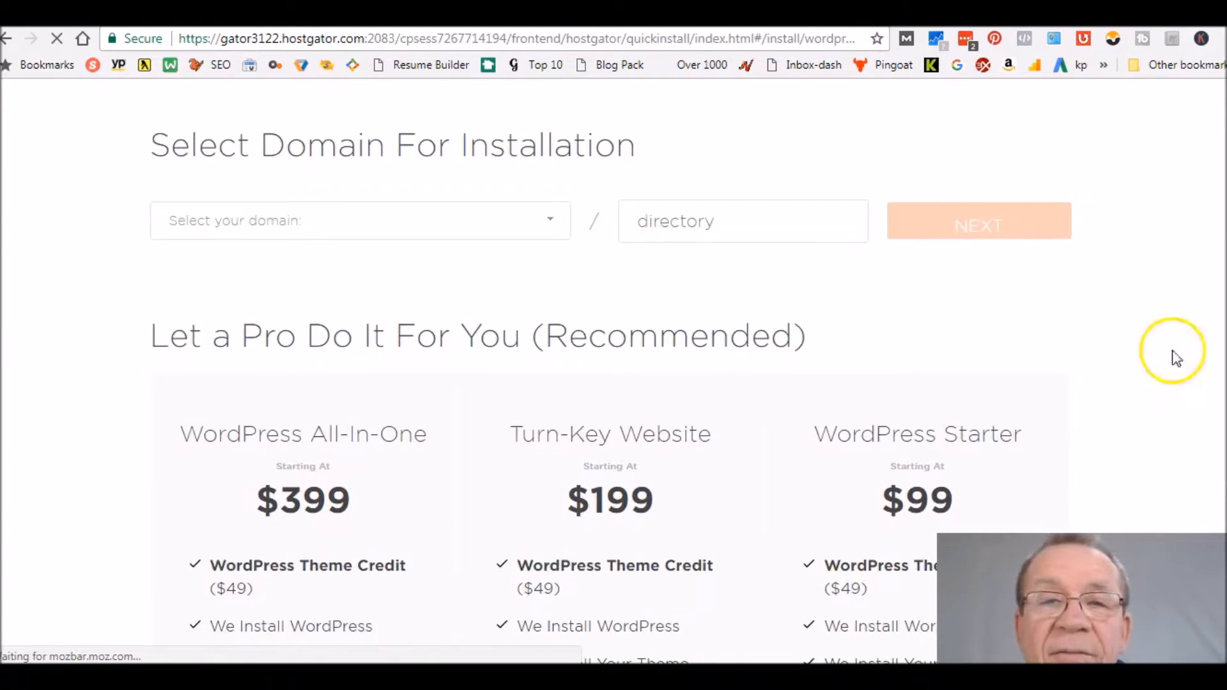
click(551, 222)
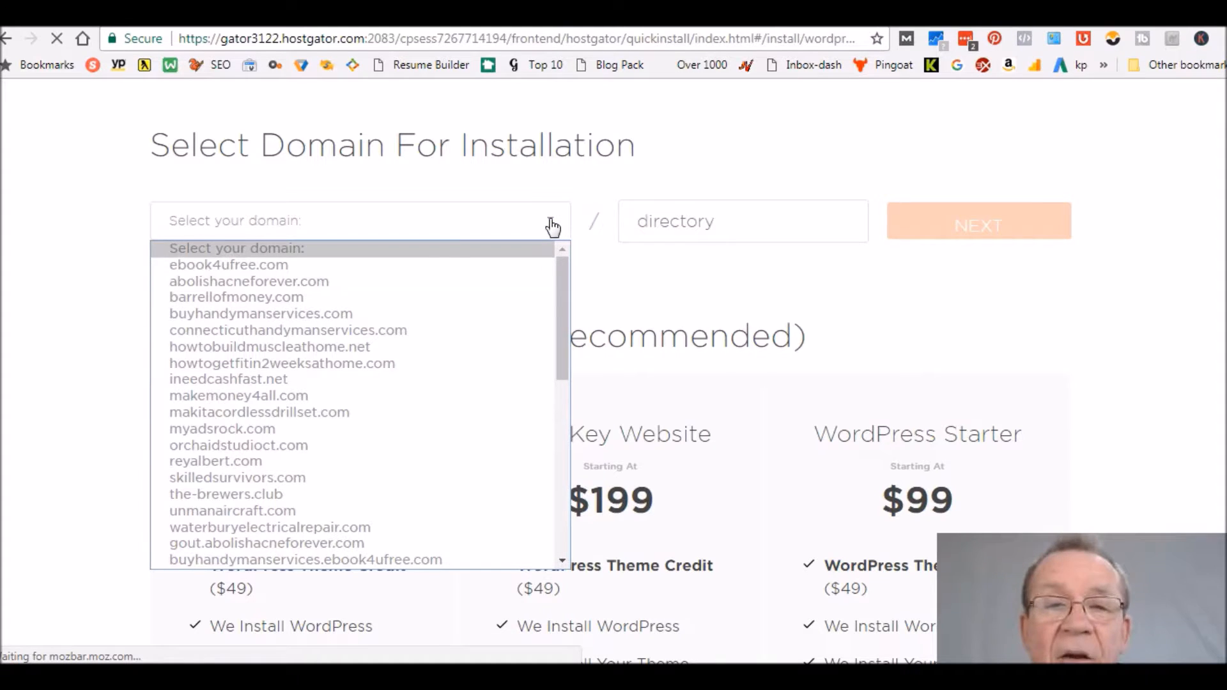
click(313, 314)
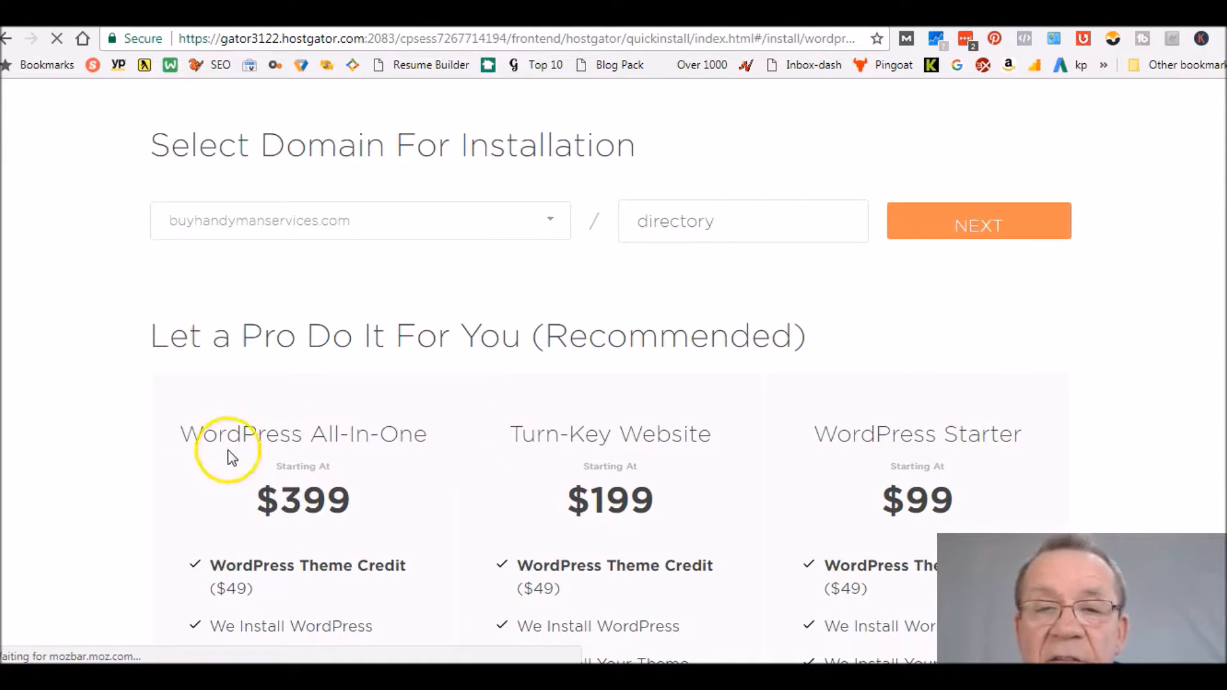
click(959, 237)
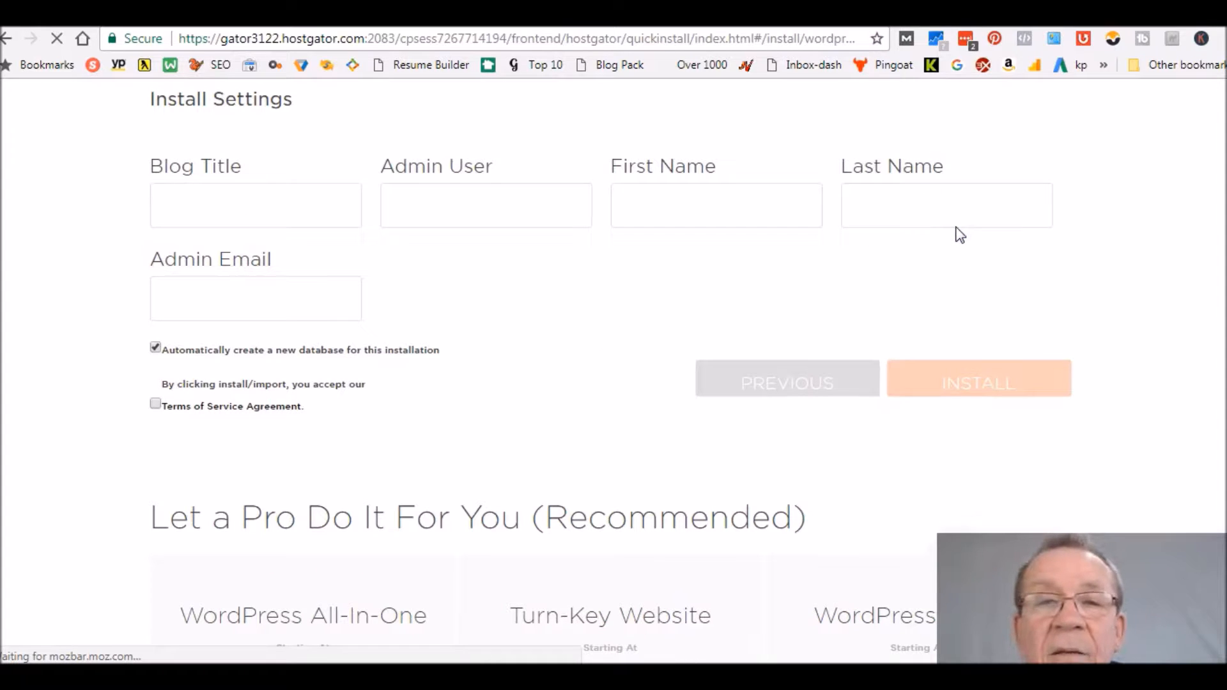
click(243, 200)
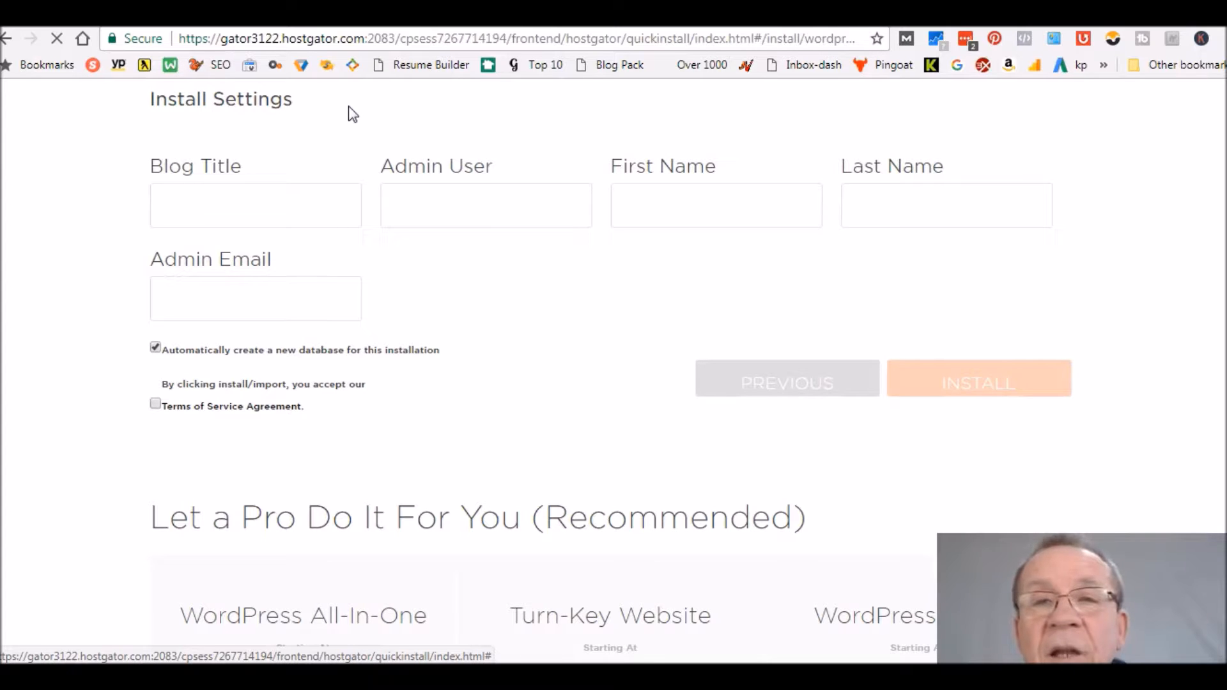
click(371, 14)
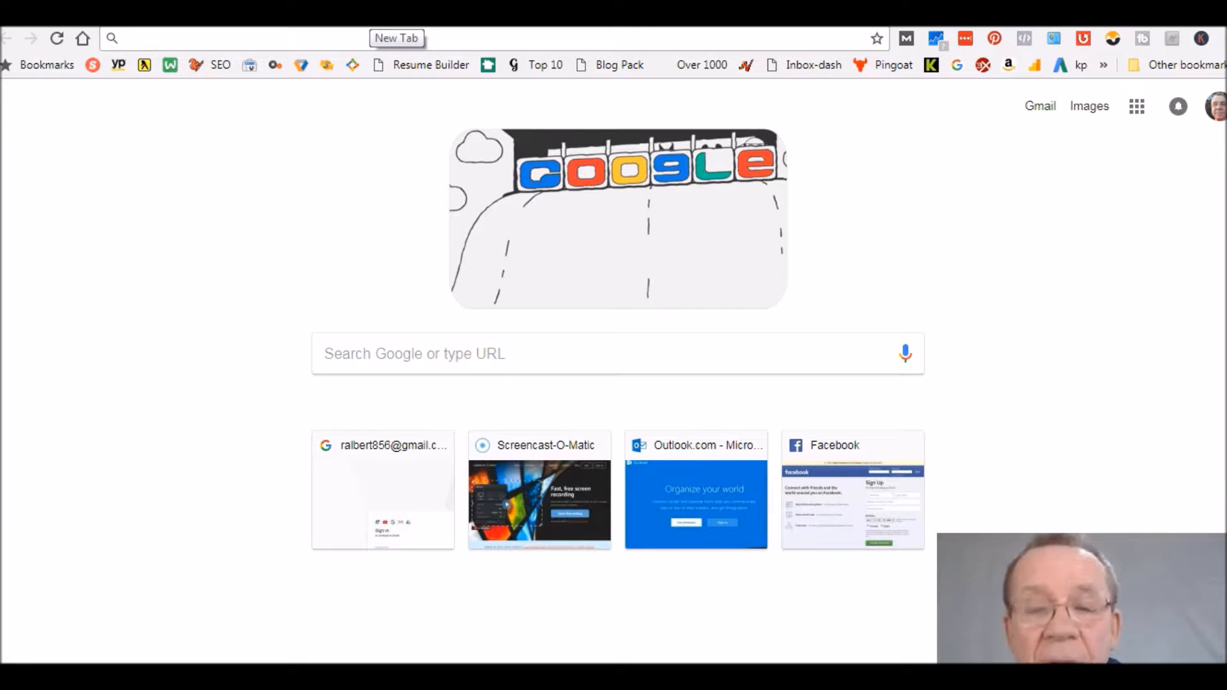
Step: Sign in to Google AdWords and open the previous version of Keyword Planner
text(google.com/webmasters/tools/home?hl=en)
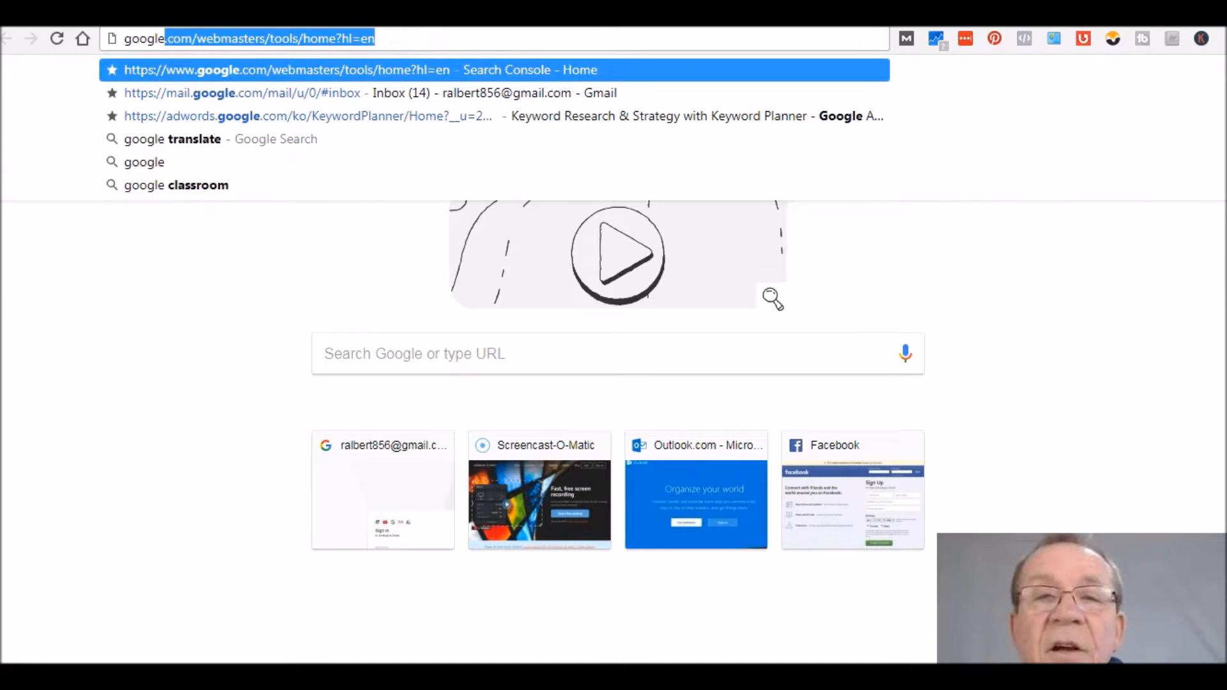
click(297, 114)
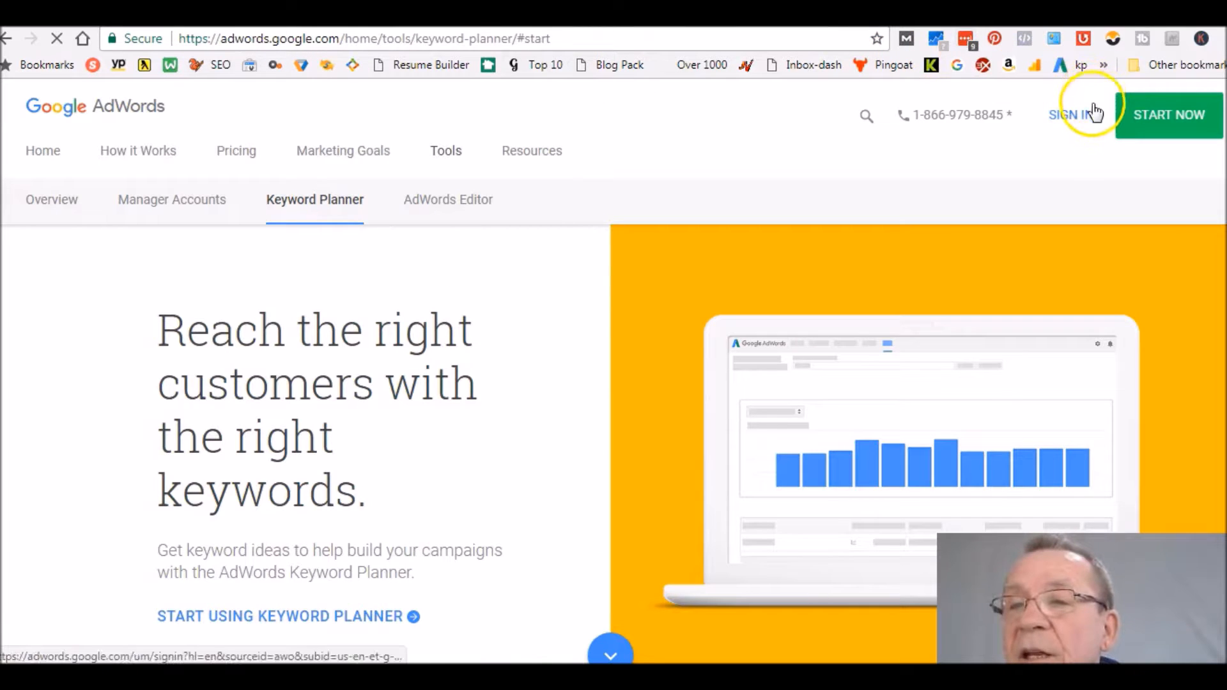
click(1079, 115)
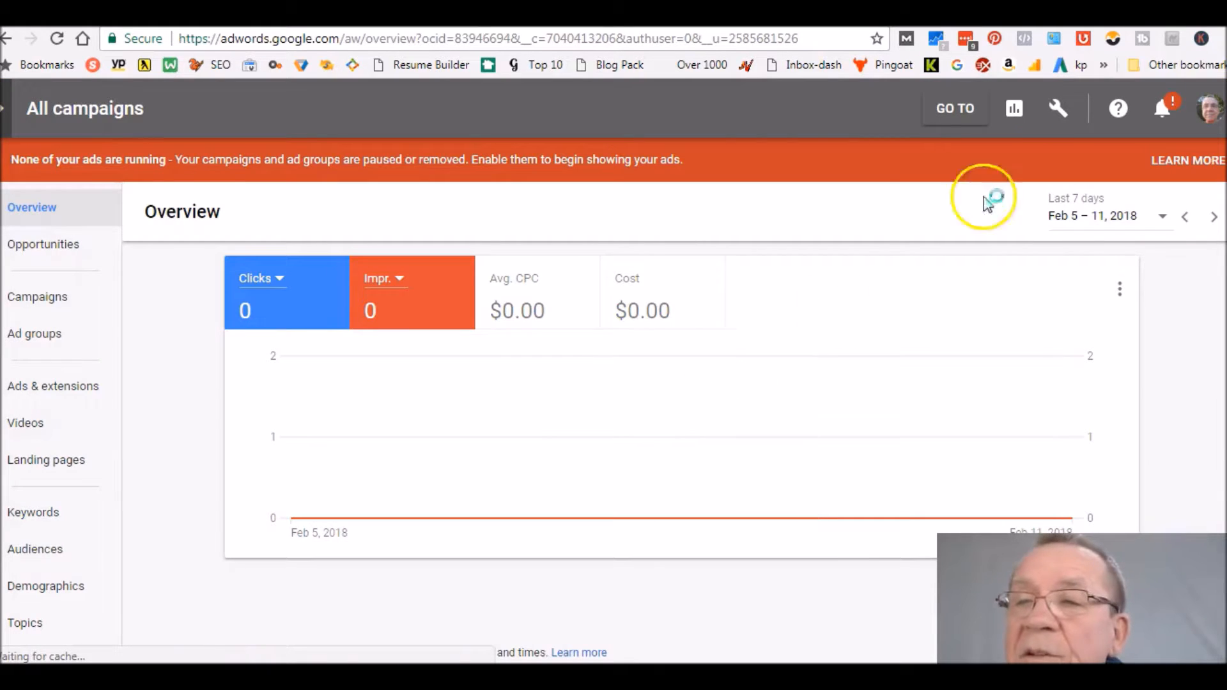
click(1059, 113)
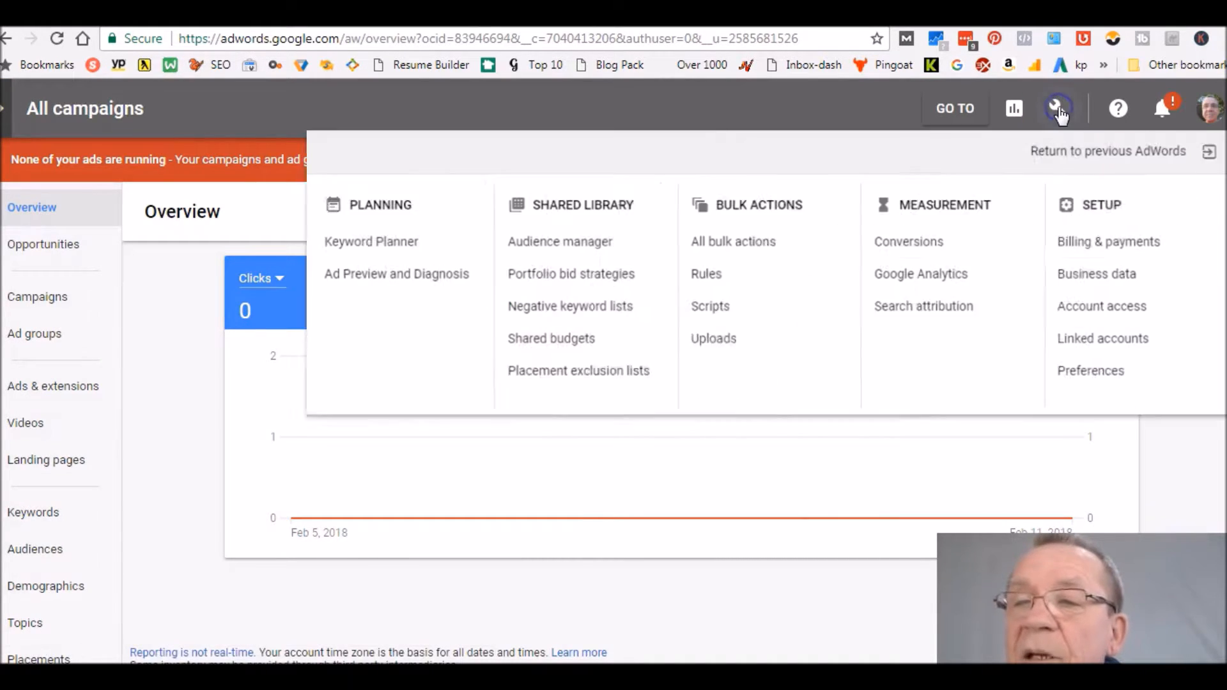
click(345, 246)
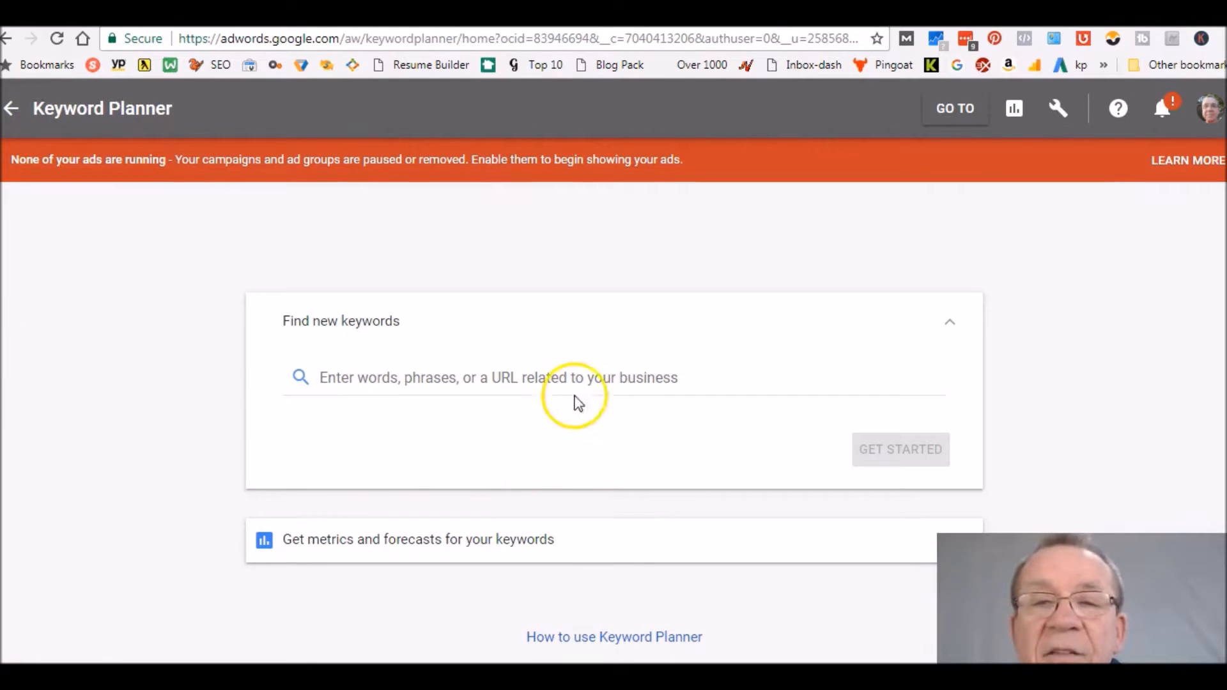
scroll(614, 422, down, 4)
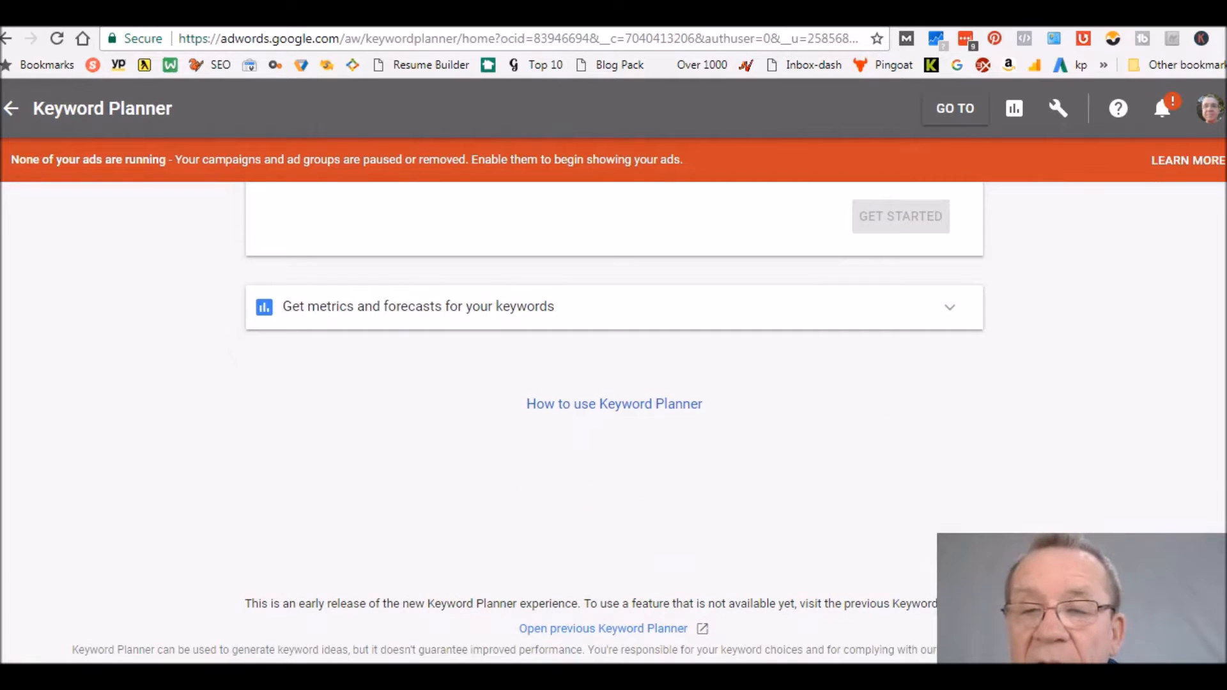
click(583, 629)
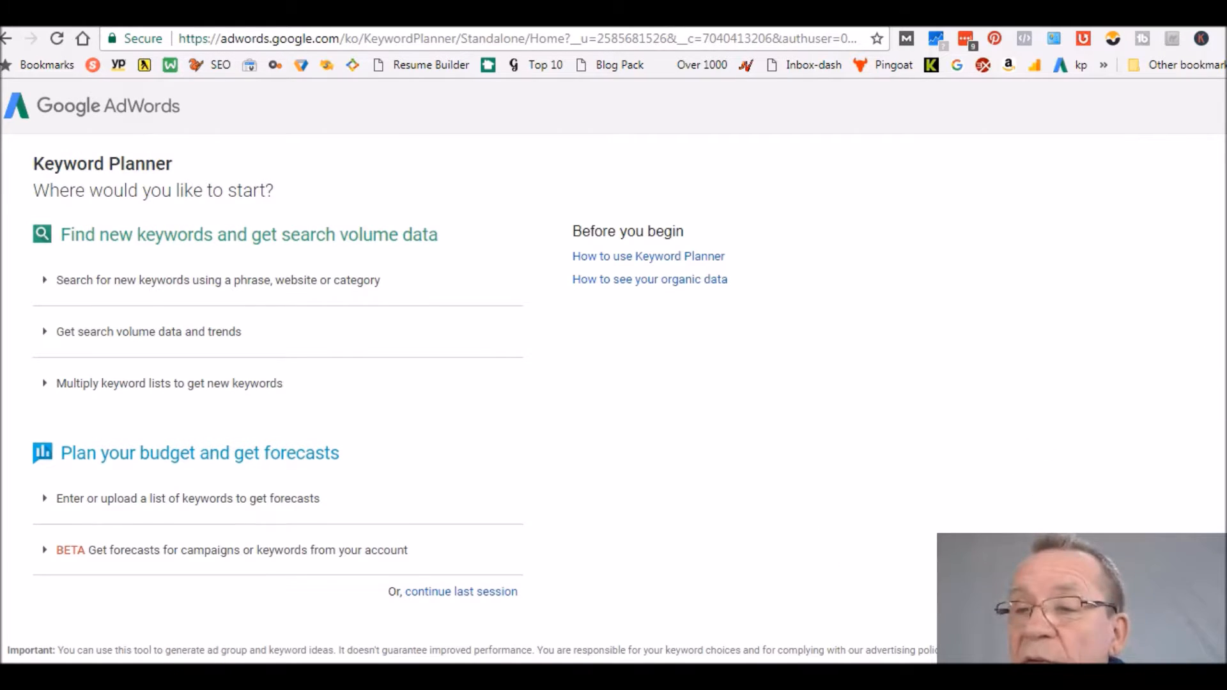
scroll(765, 457, down, 1)
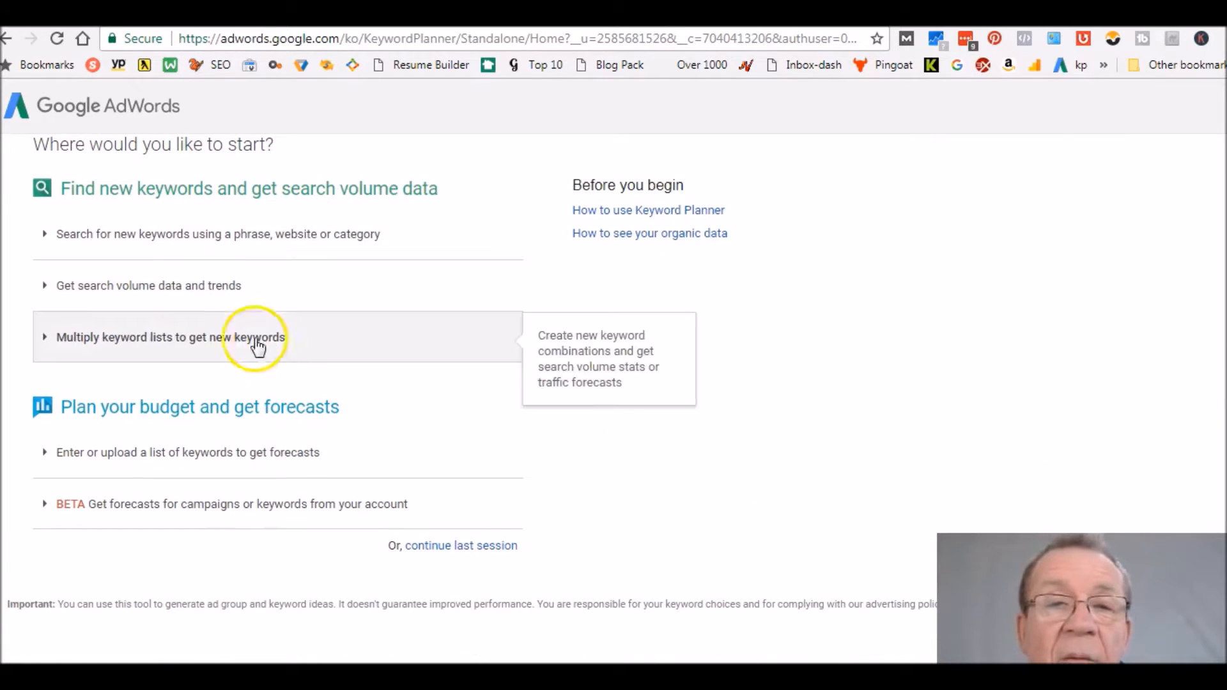
Step: Expand Search for new keywords and save the location targeting
click(147, 240)
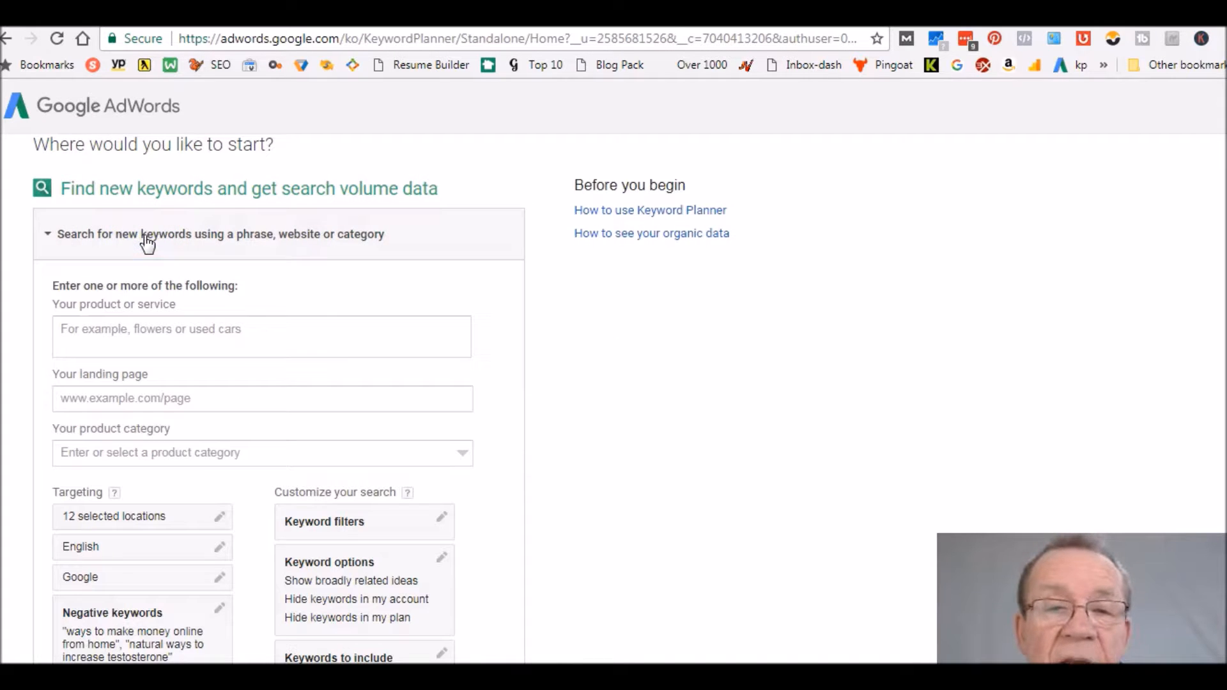
click(134, 516)
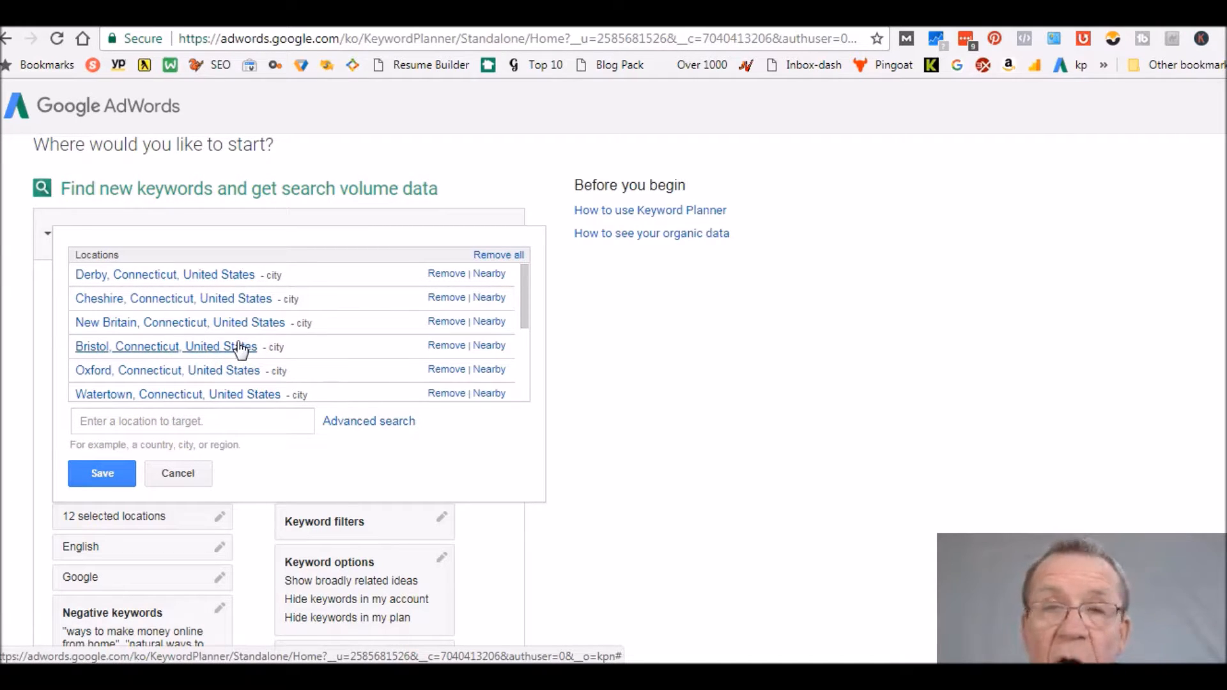
click(96, 474)
Step: Get keyword ideas for 'handyman services': 10–100 monthly searches, High competition, $3.87 bid
click(72, 333)
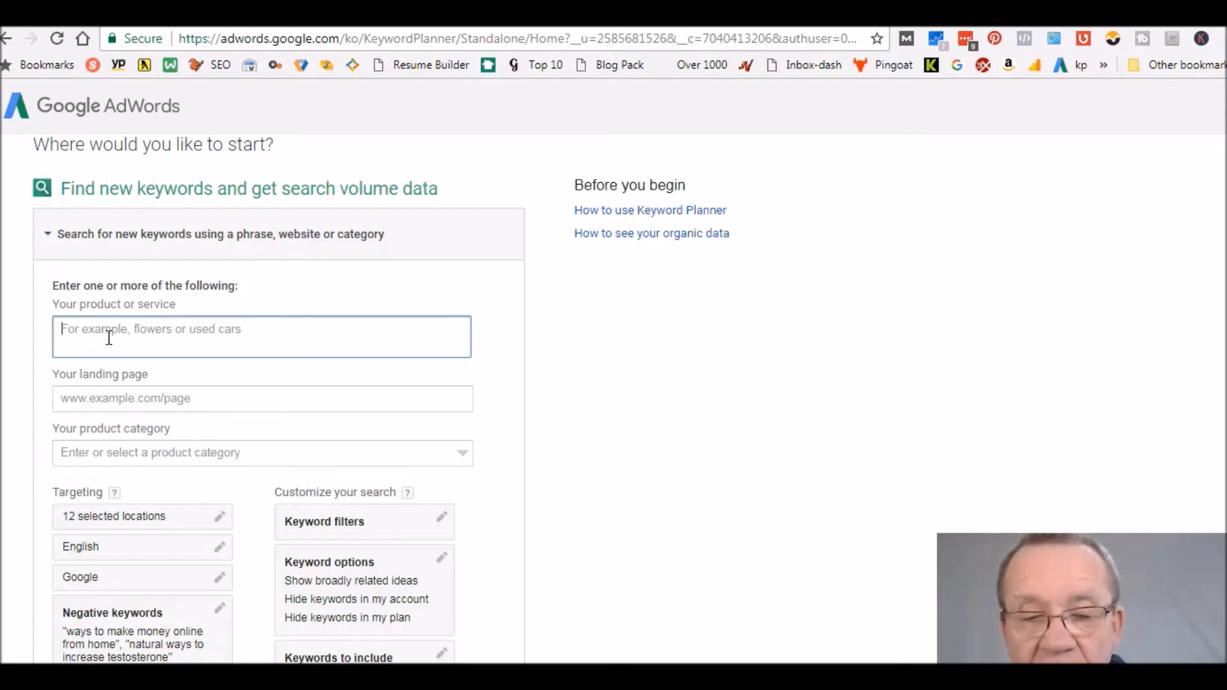
text(handyman services)
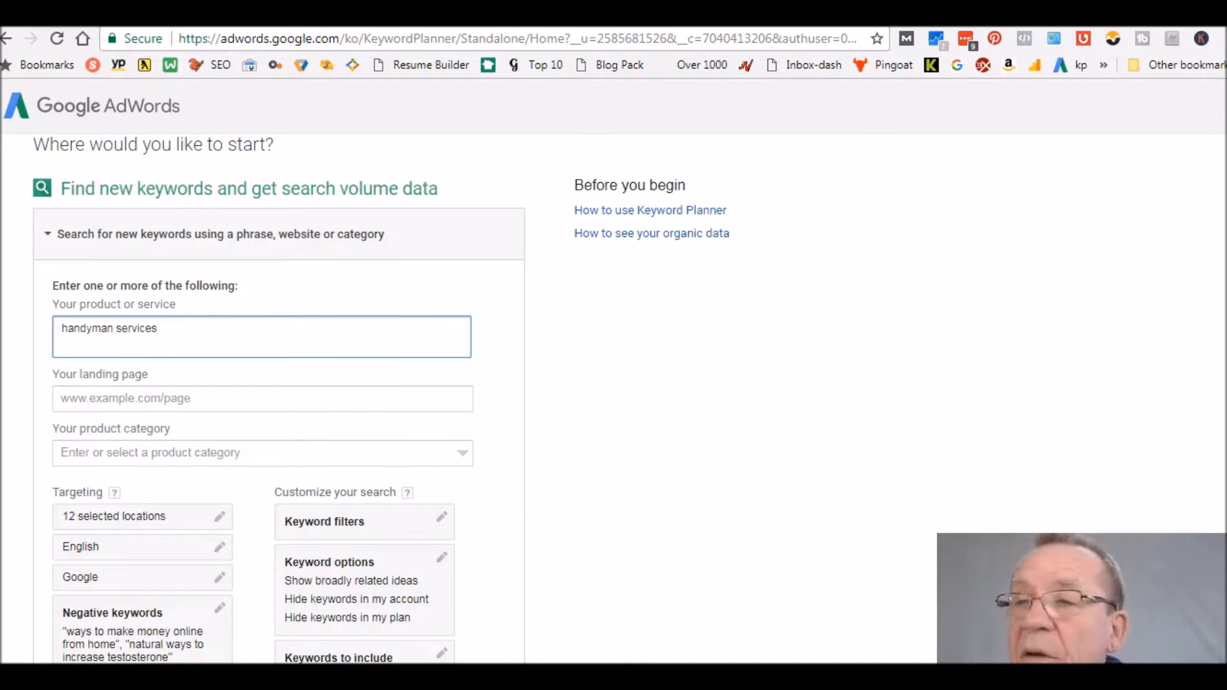
scroll(495, 376, down, 4)
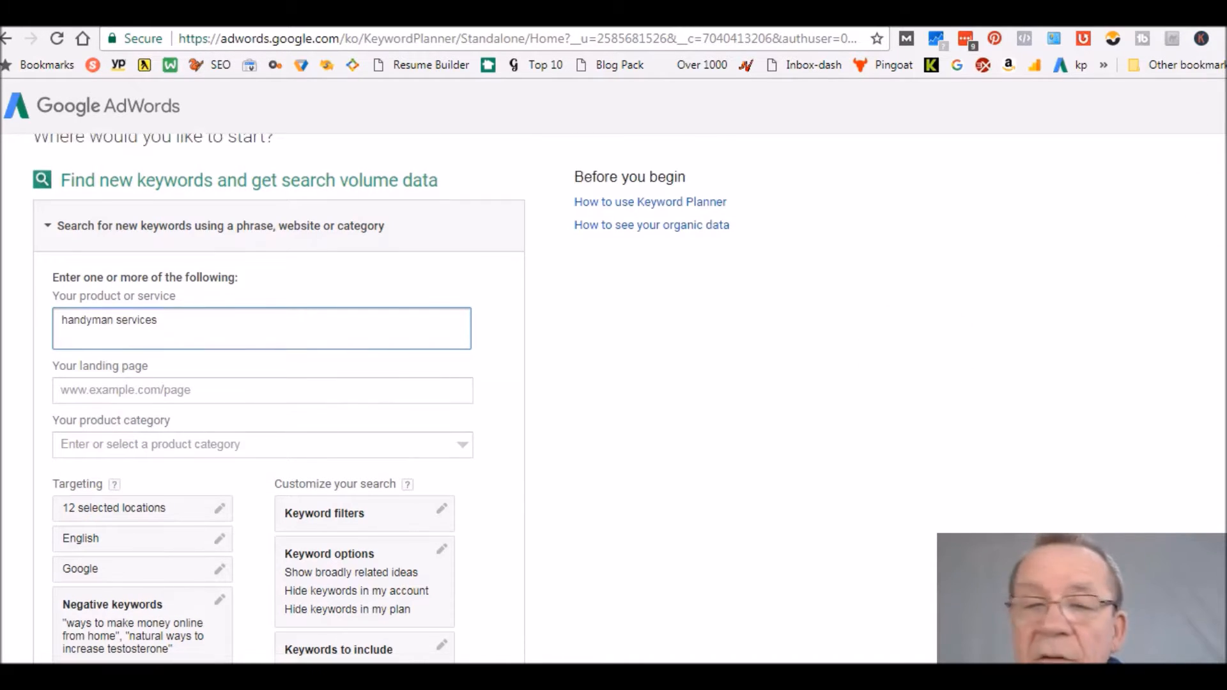
click(77, 542)
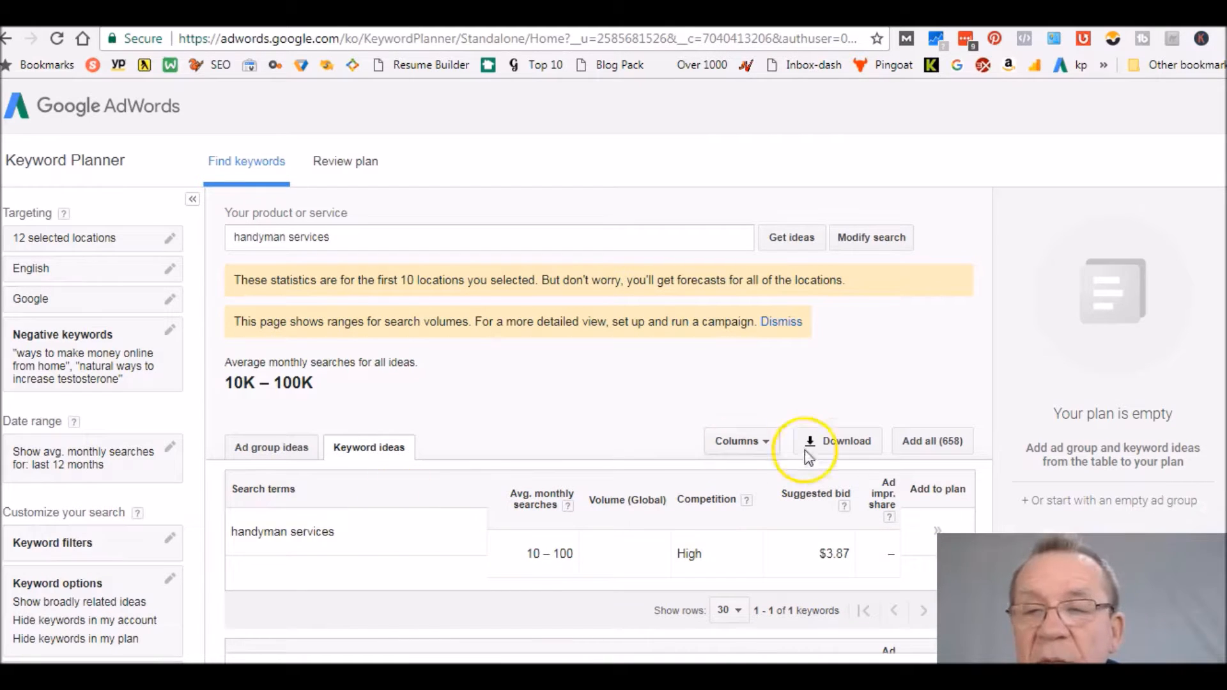
scroll(600, 426, down, 4)
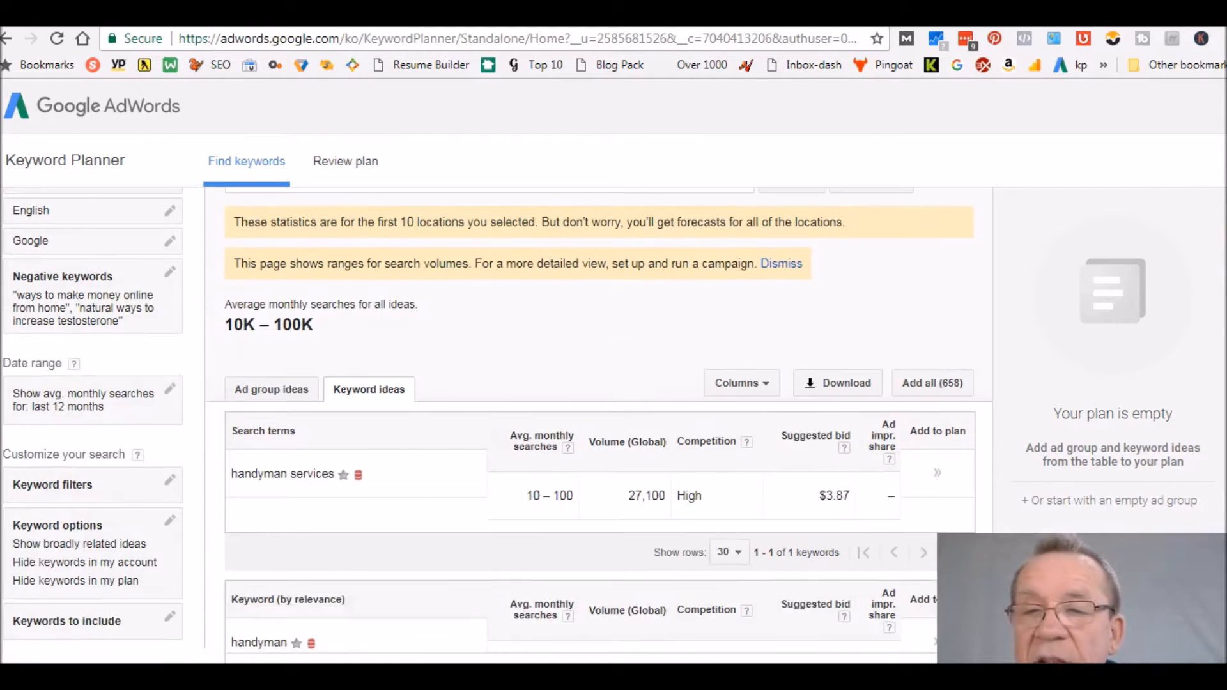
scroll(599, 425, down, 2)
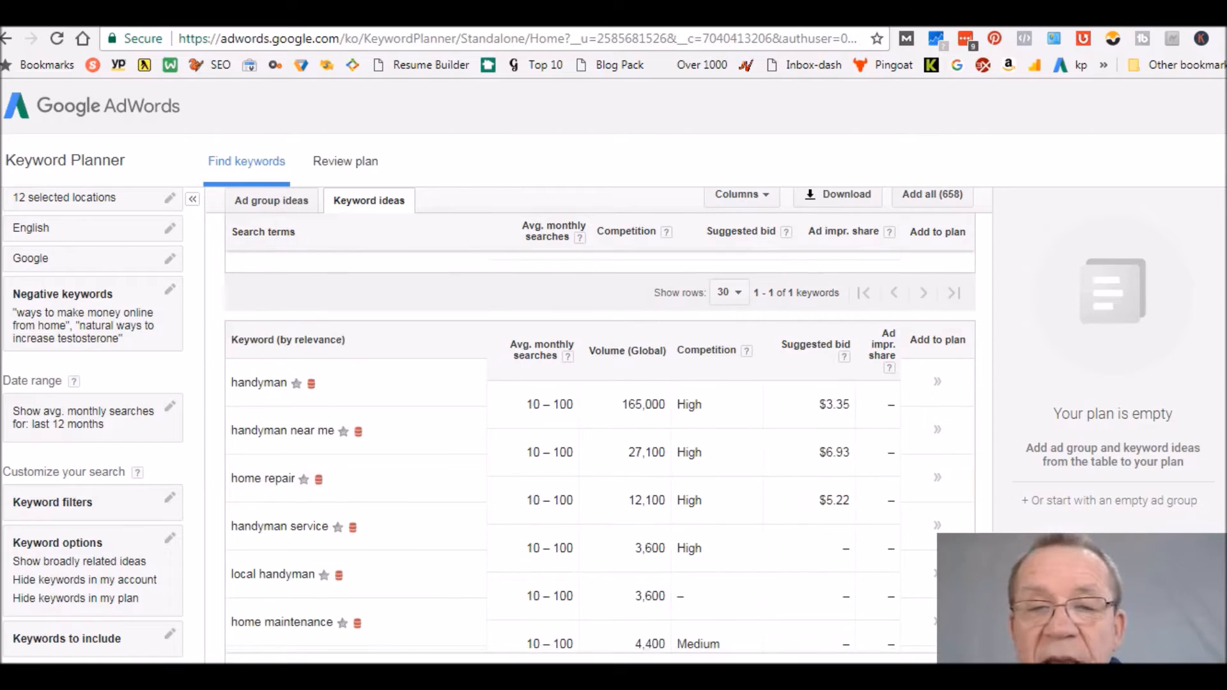
scroll(601, 447, down, 8)
scroll(601, 448, down, 1)
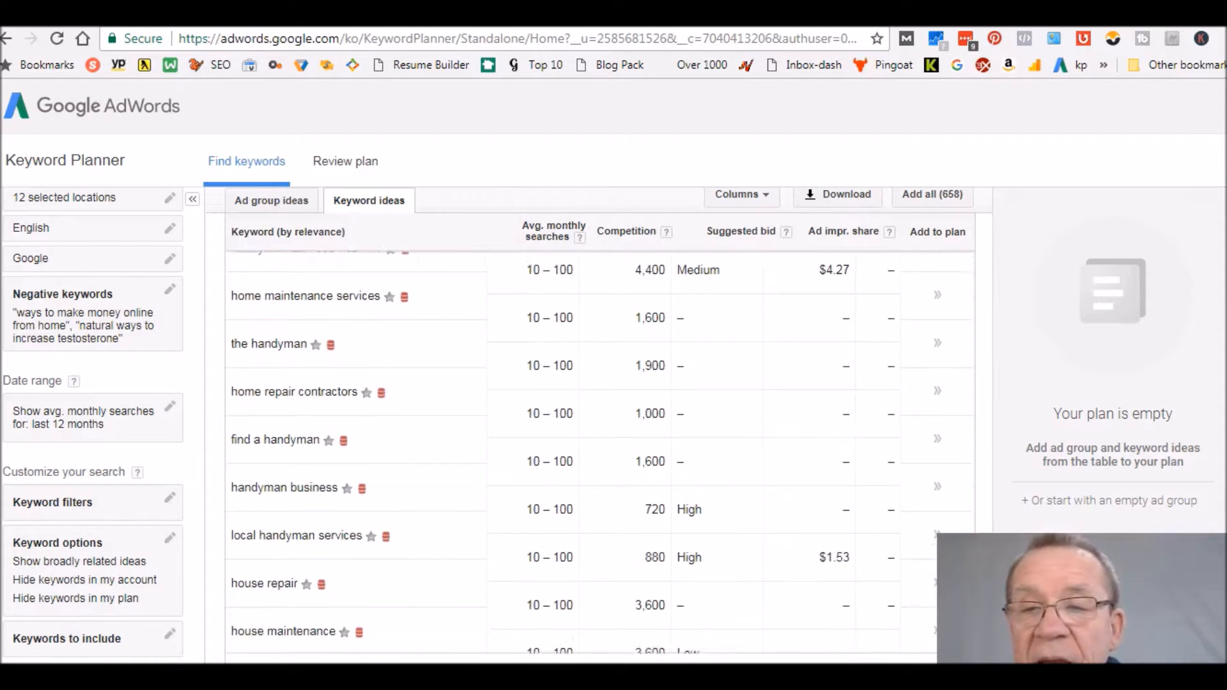
scroll(601, 447, down, 2)
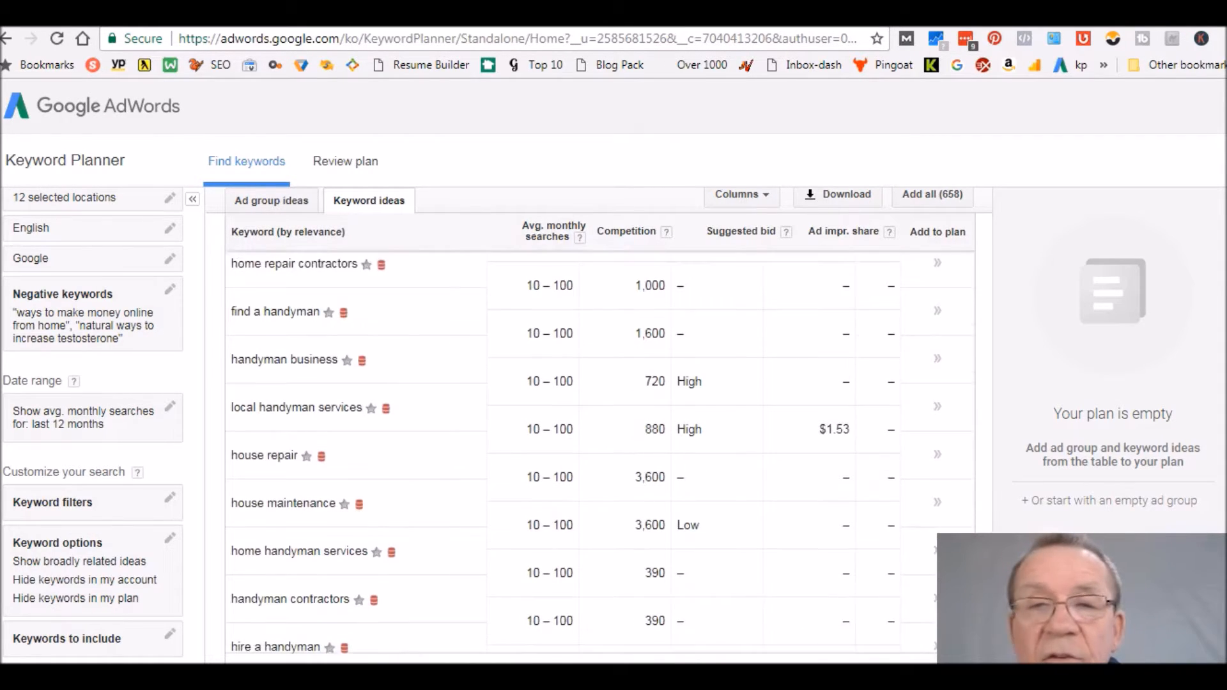
scroll(601, 448, up, 10)
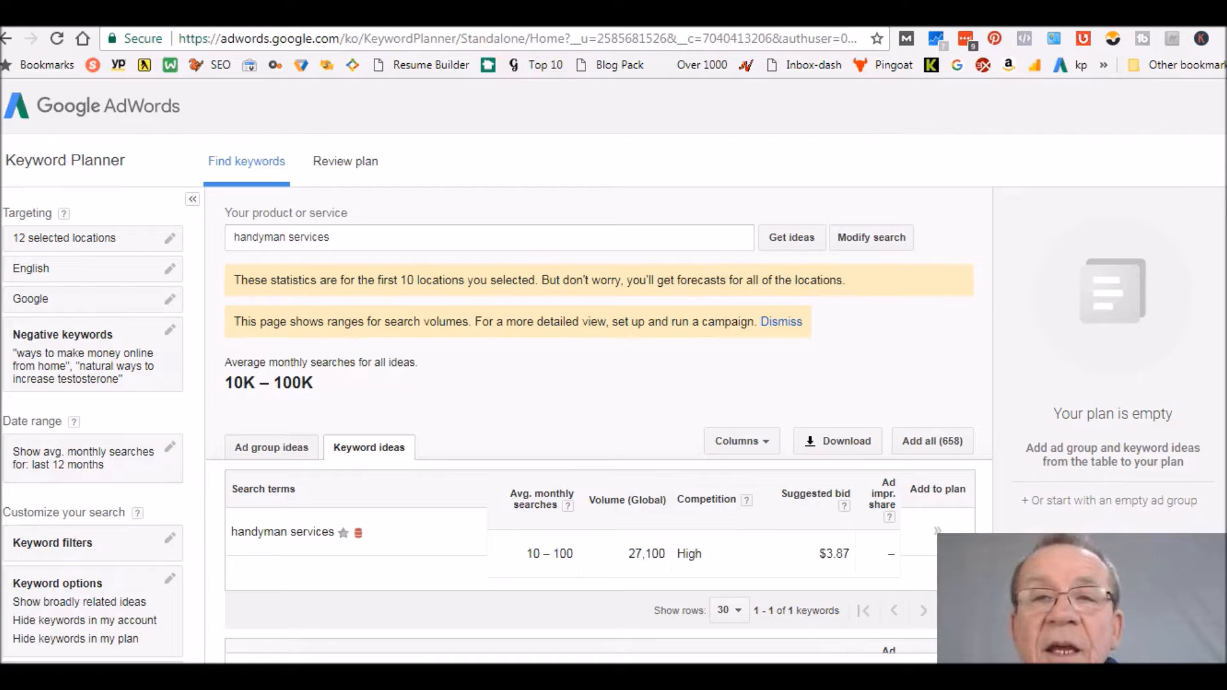
click(358, 40)
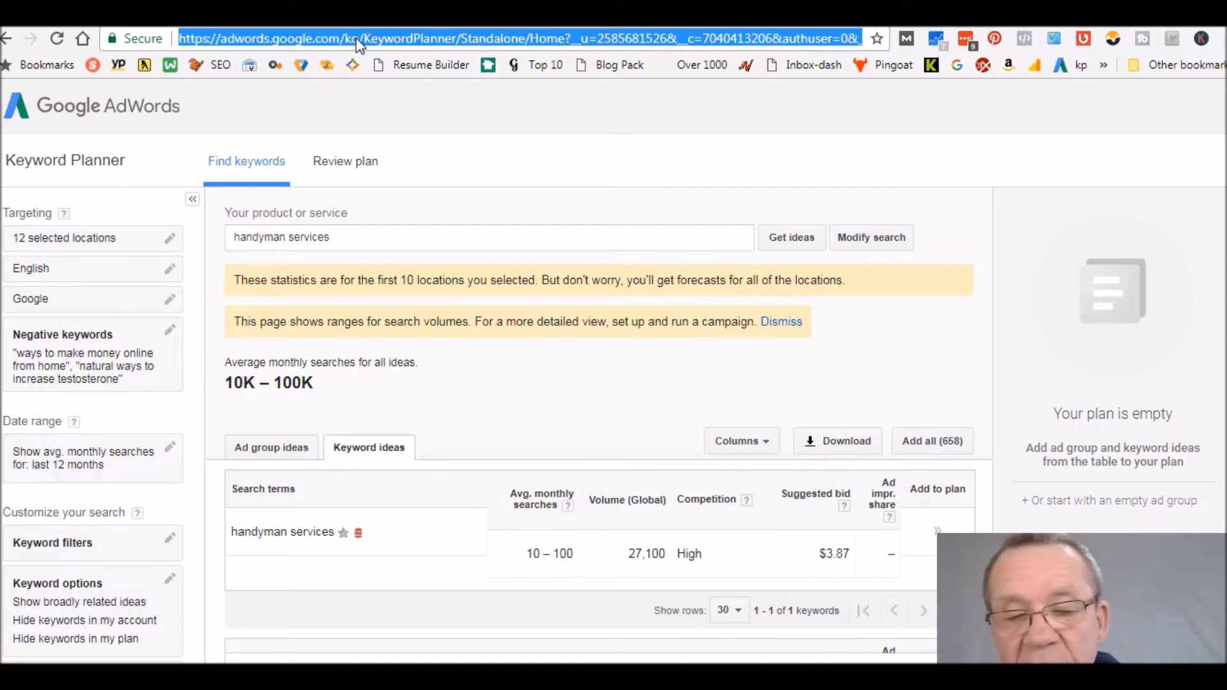
Step: Search Google for 'handyman services in ct', then return to the HostGator install tab
text(handyma)
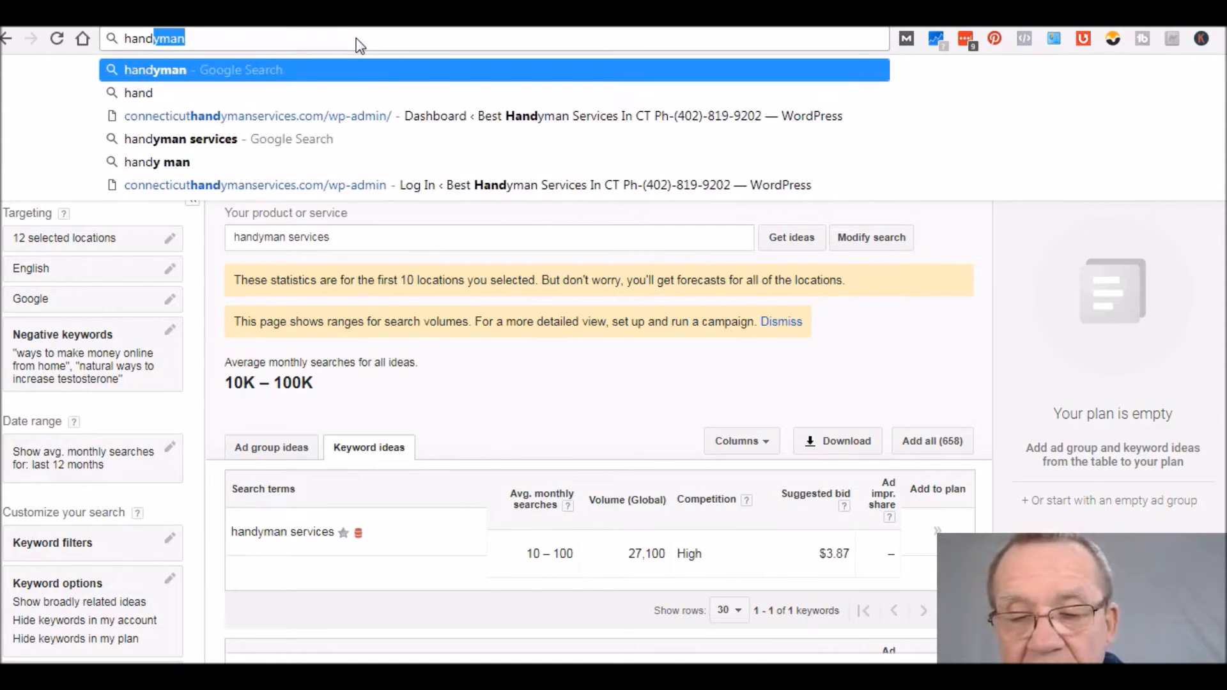
text(n services)
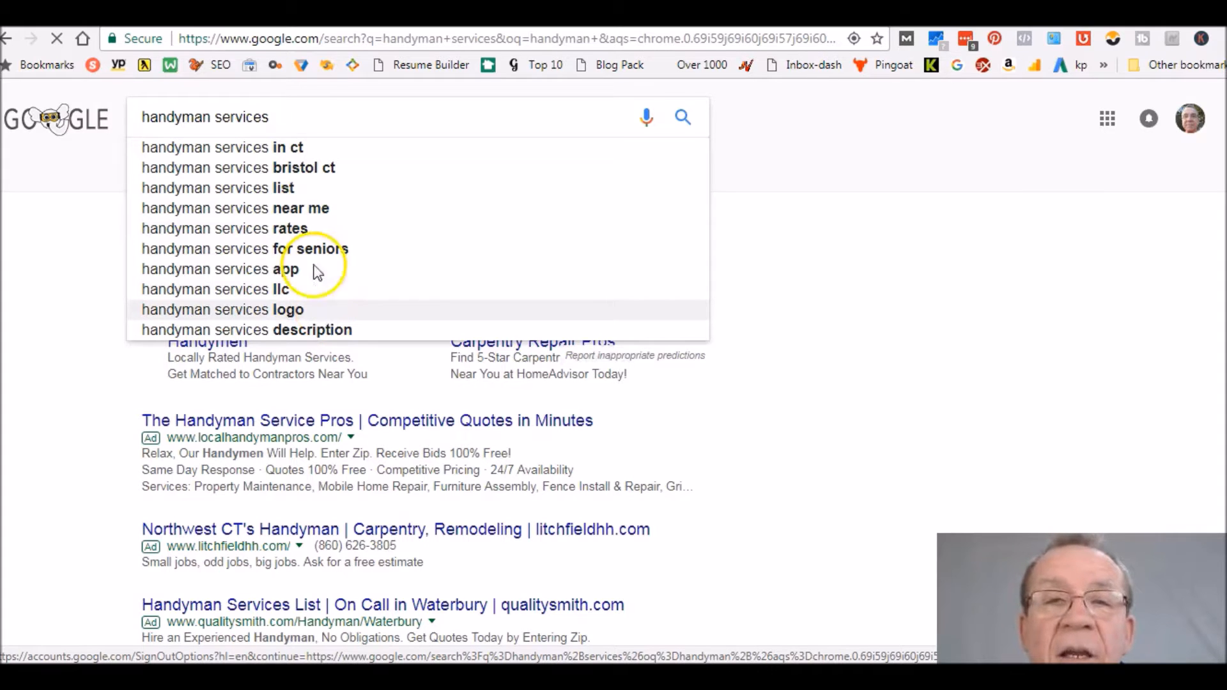
click(254, 148)
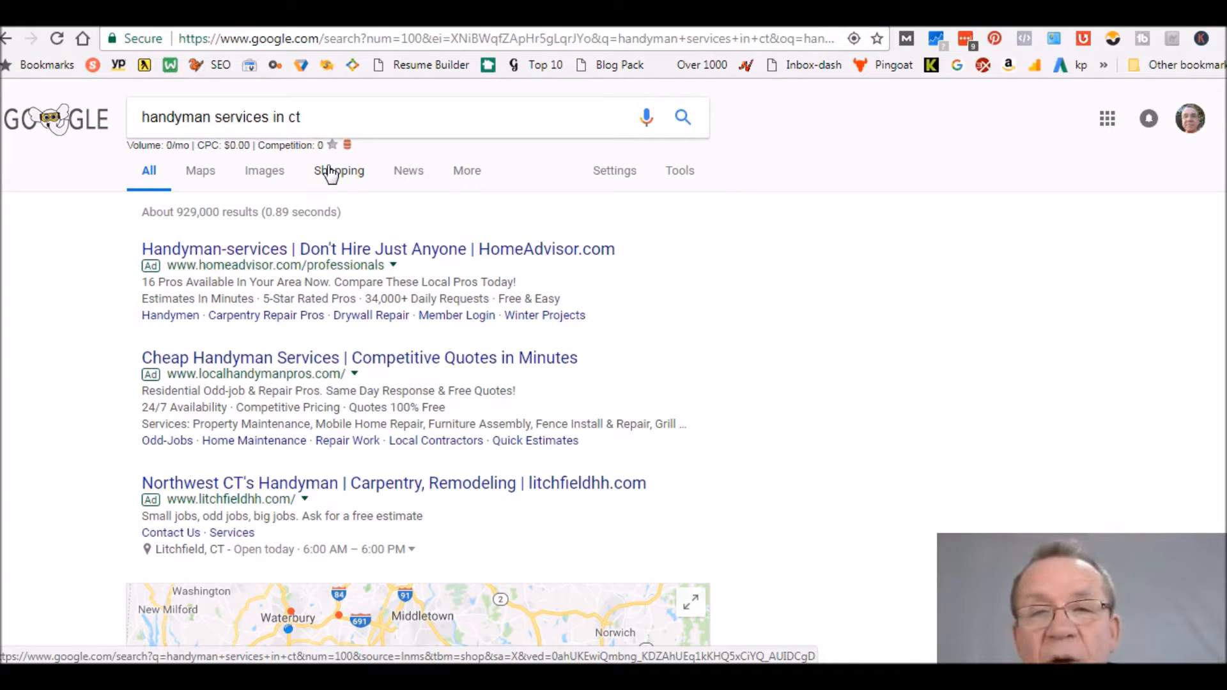
click(329, 118)
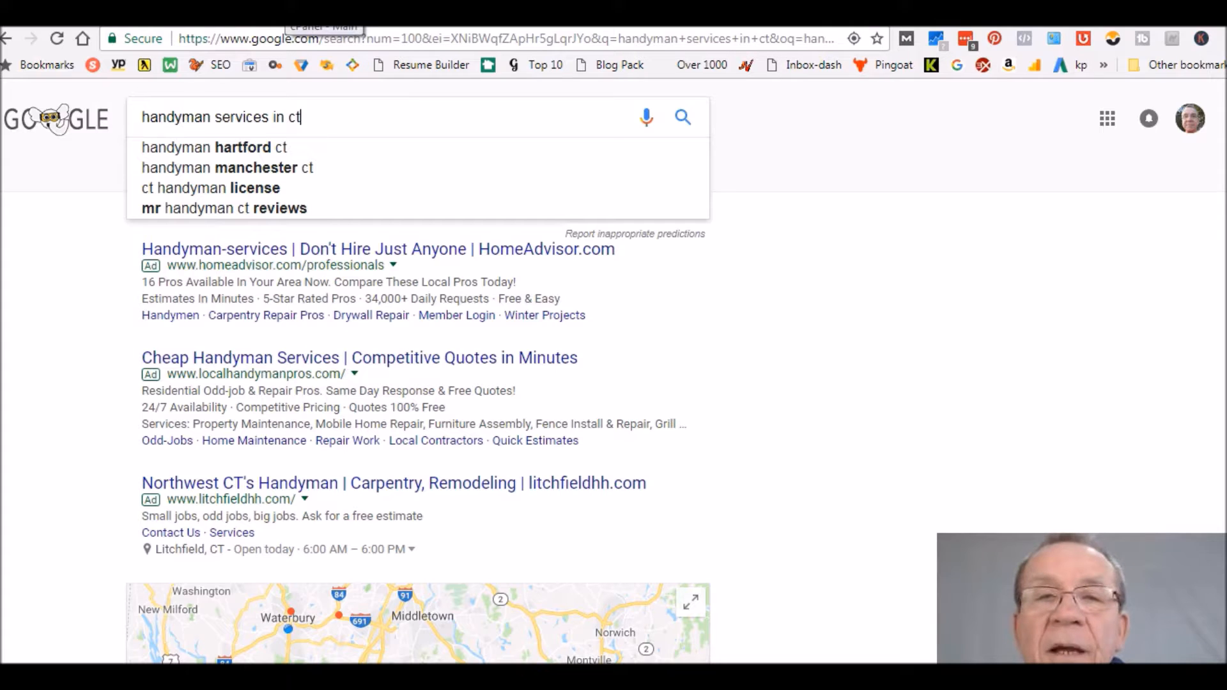
click(325, 14)
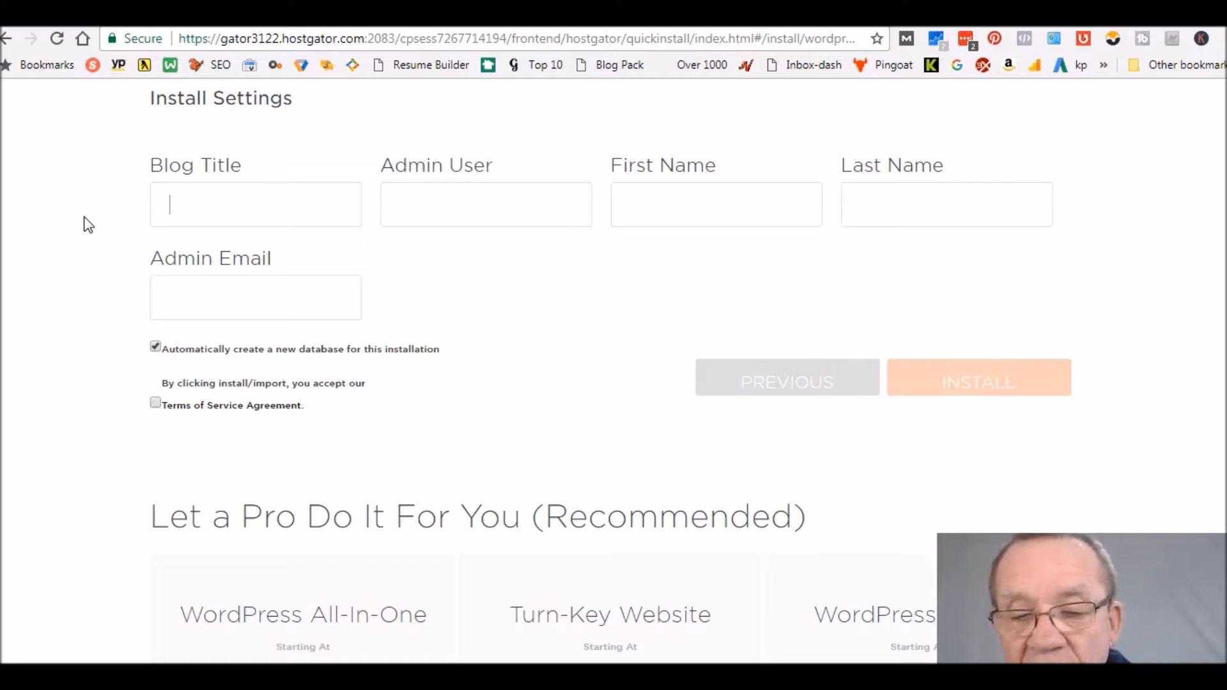
Step: Enter blog title 'Buy Handyman Services Now', the admin username, and the admin's first and last name
text(Buy Handy)
text(man Services No)
text(w)
click(415, 206)
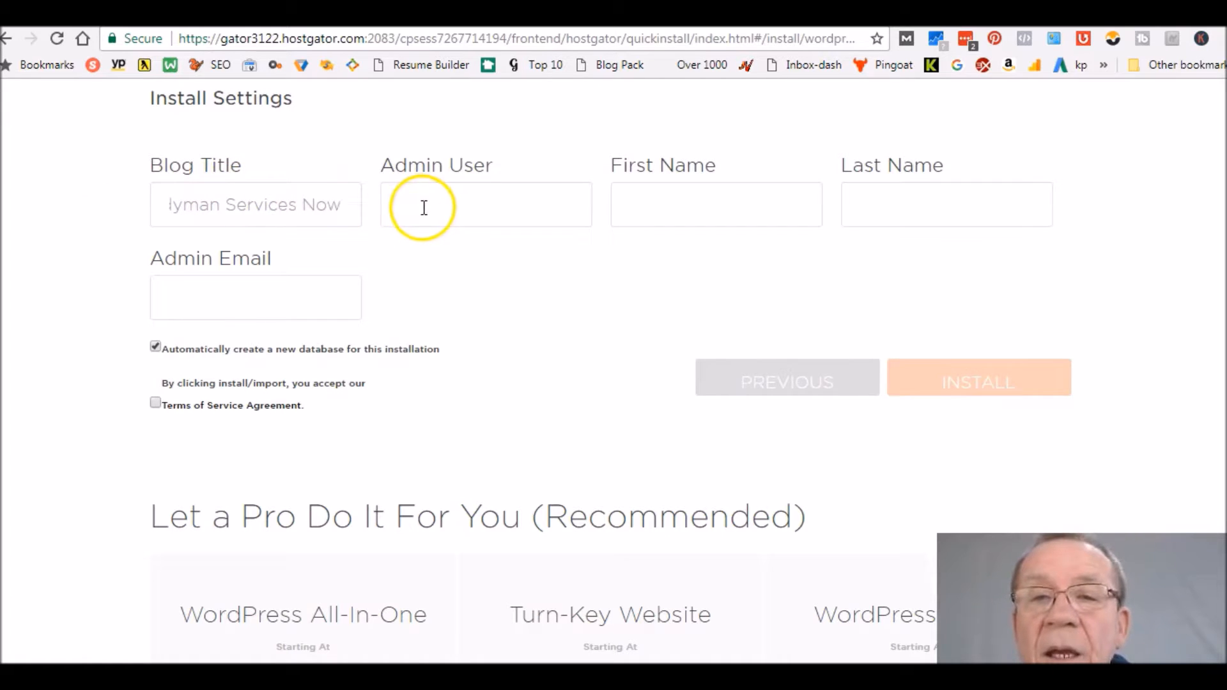
text(ralbert)
key(Tab)
text(Rey)
click(899, 169)
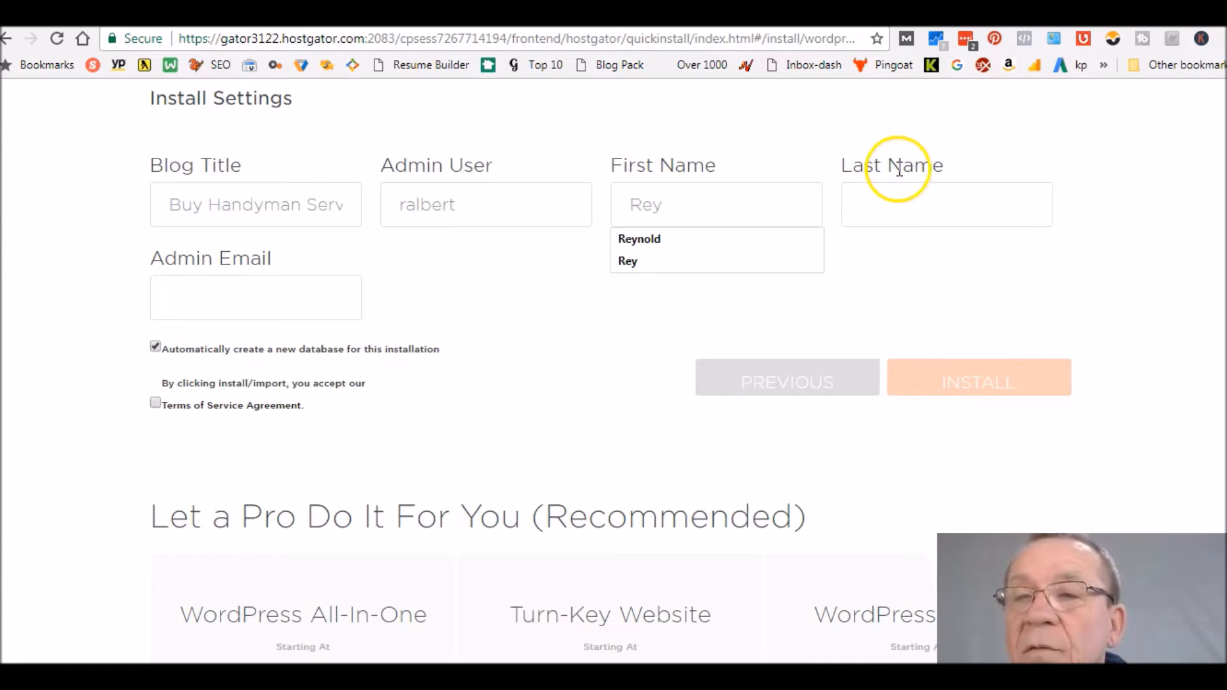
click(900, 195)
text(Al)
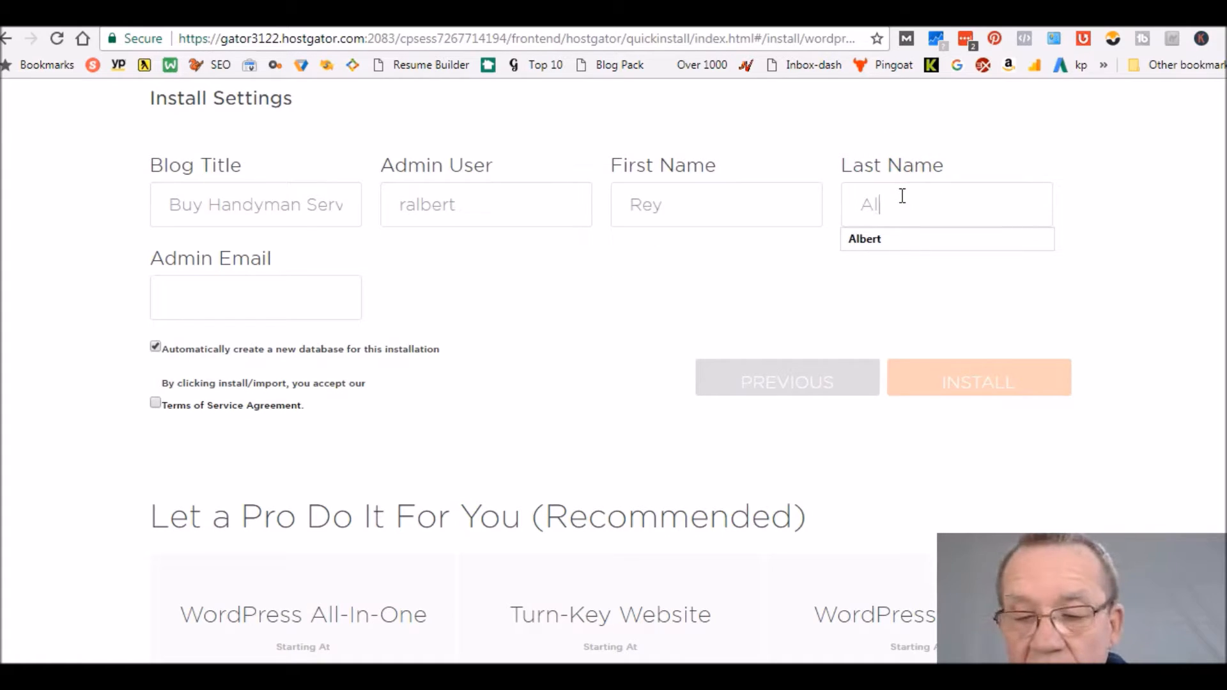
text(bert)
Step: Fill in the admin e-mail, accept the terms of service, and run the WordPress install
click(227, 298)
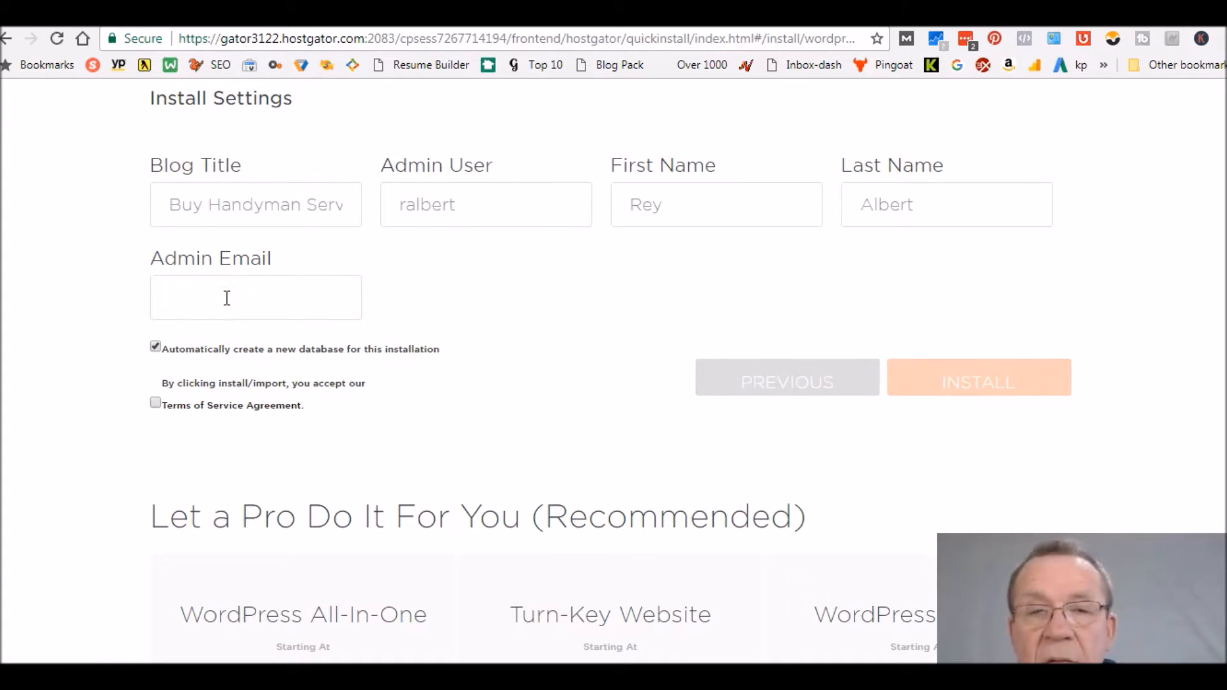
click(470, 349)
click(156, 402)
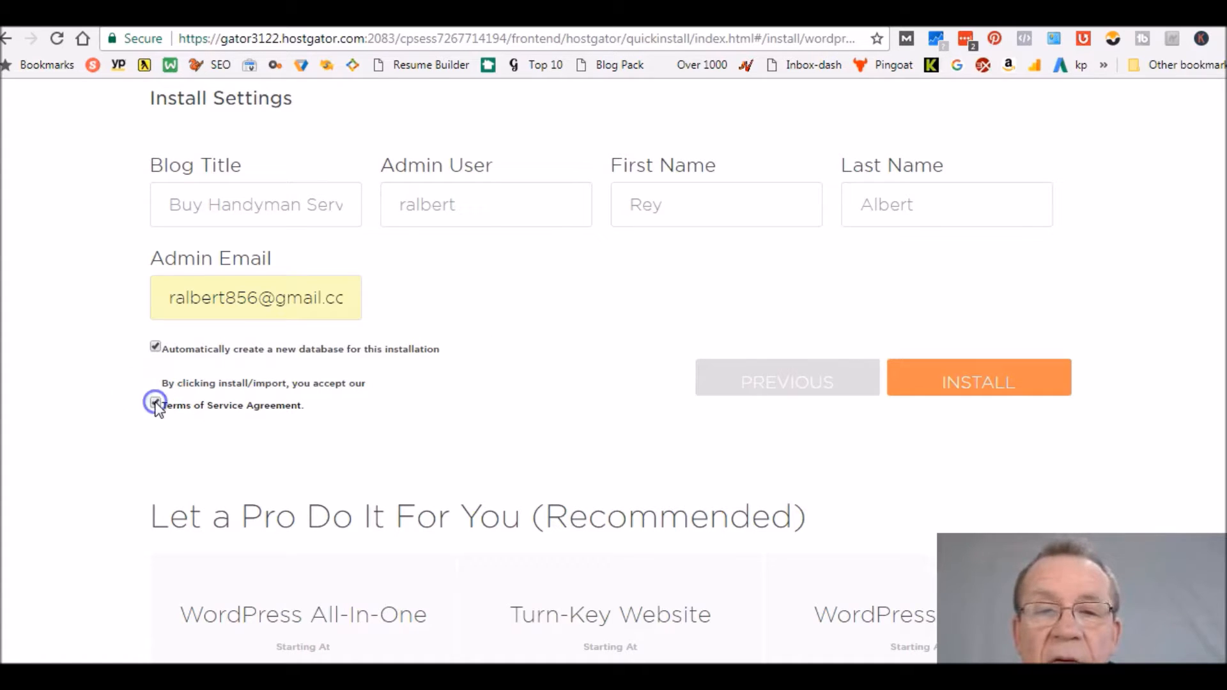
click(948, 382)
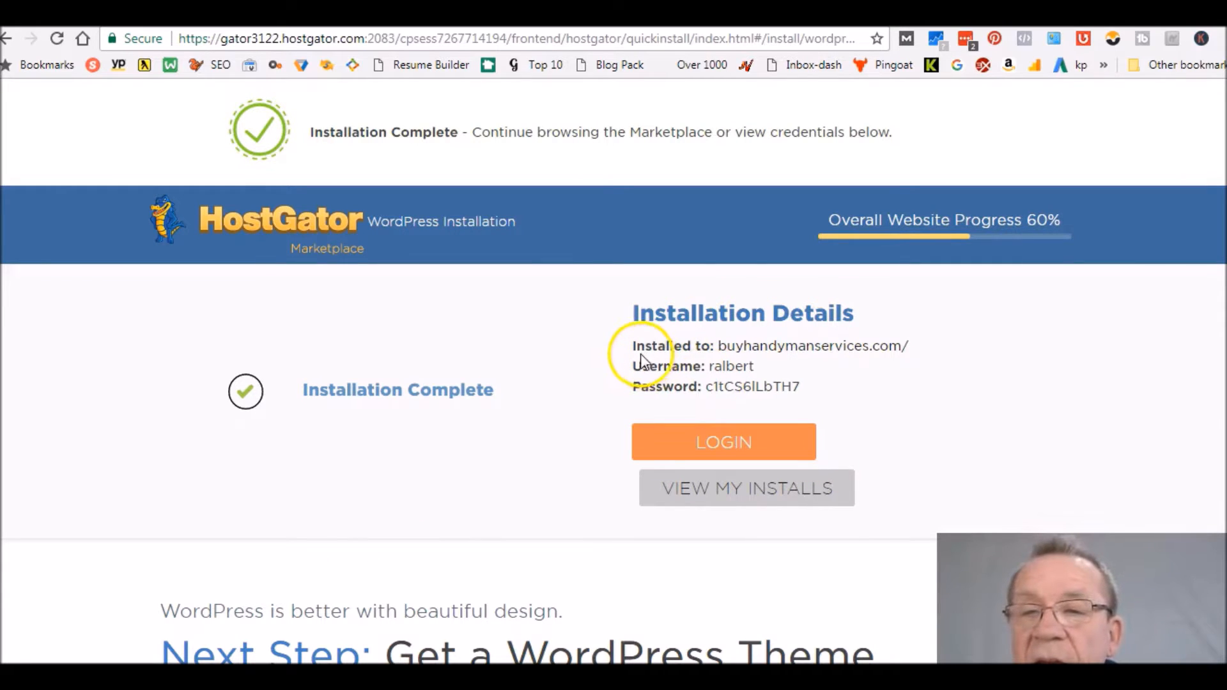
Step: Copy the installation details and login credentials into a Notepad note, then minimize it
drag(635, 346, 822, 392)
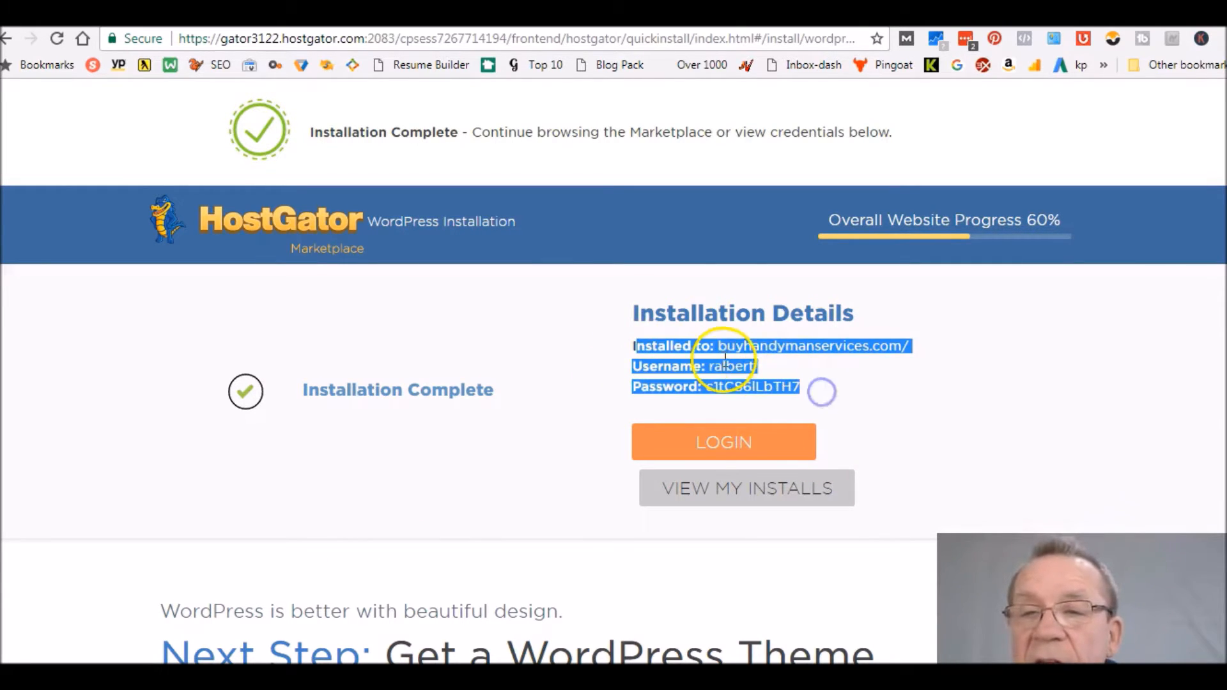
right_click(725, 360)
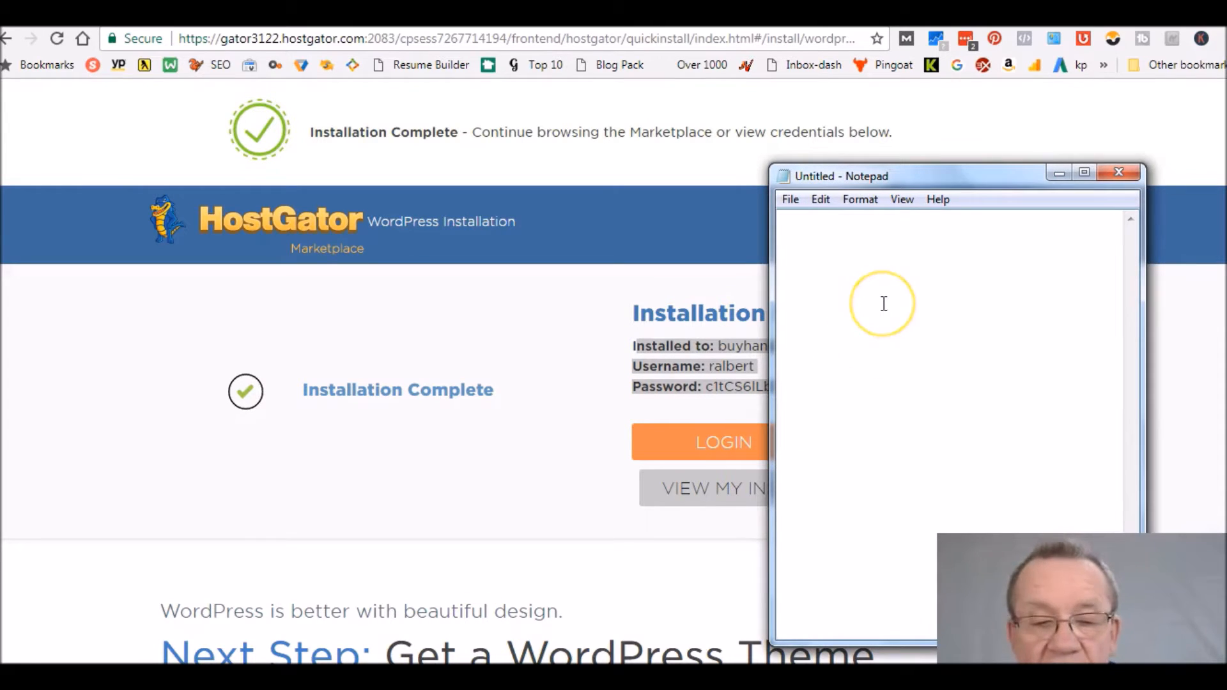
key(ctrl+v)
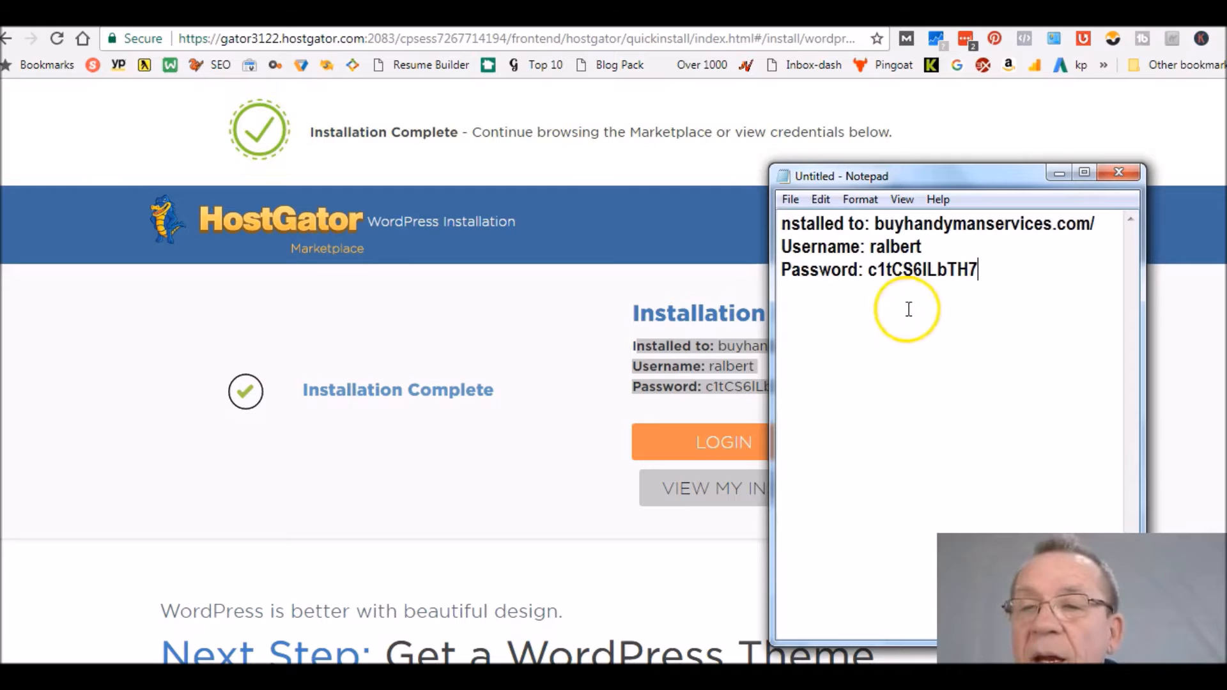
click(1056, 172)
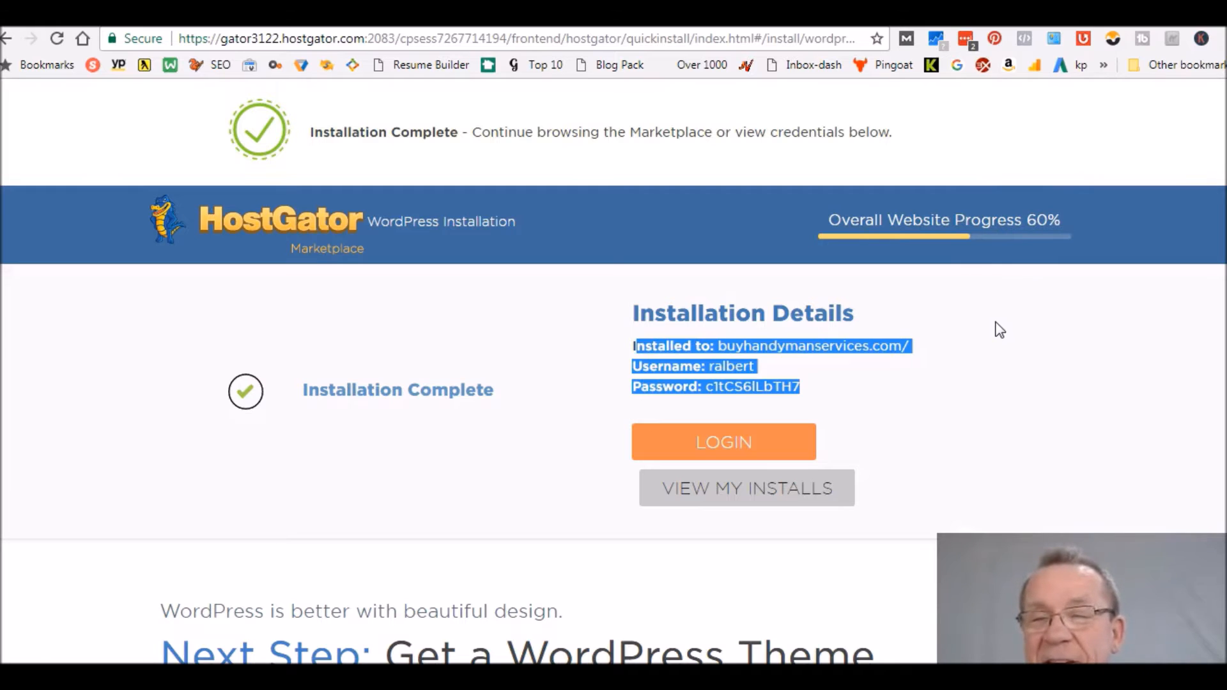
click(976, 330)
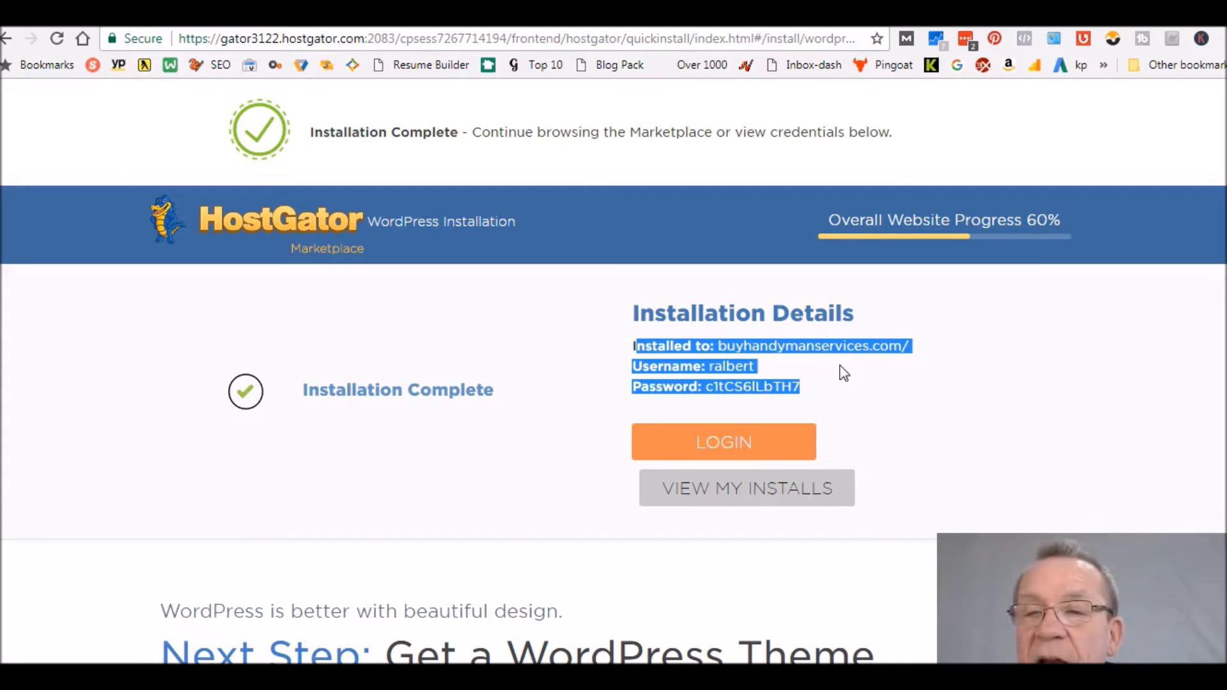
Step: Log in to the WordPress admin with the admin username and the password copied from Notepad
click(740, 442)
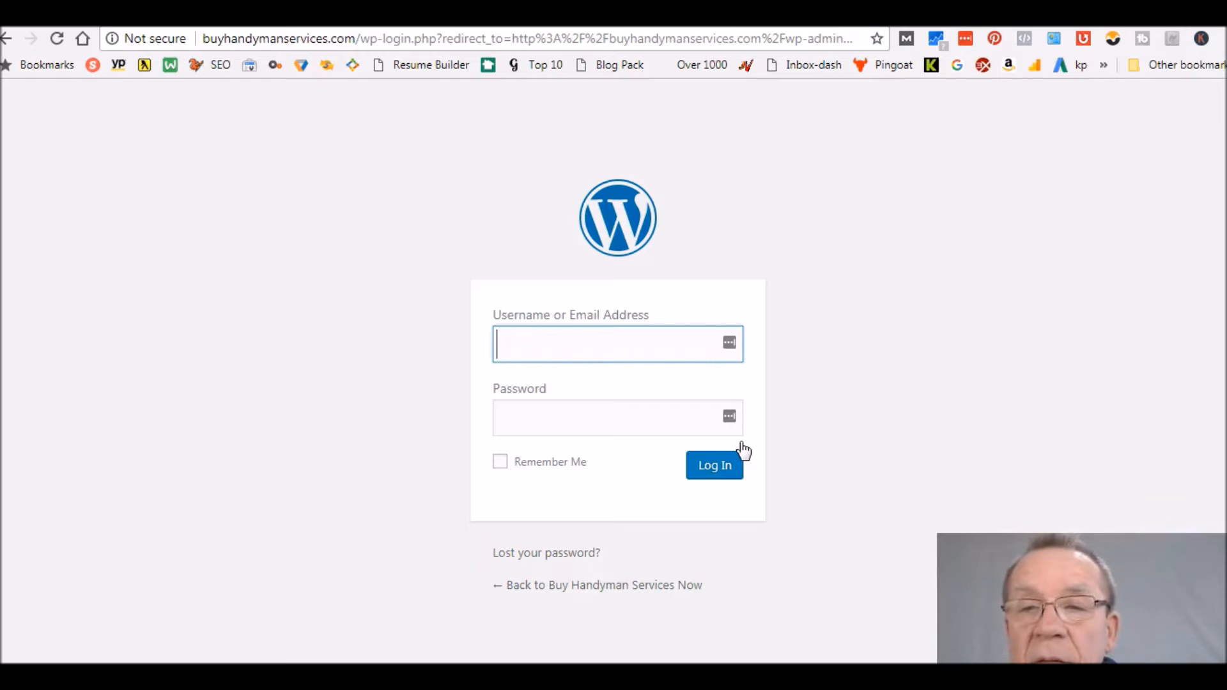
text(ralbert)
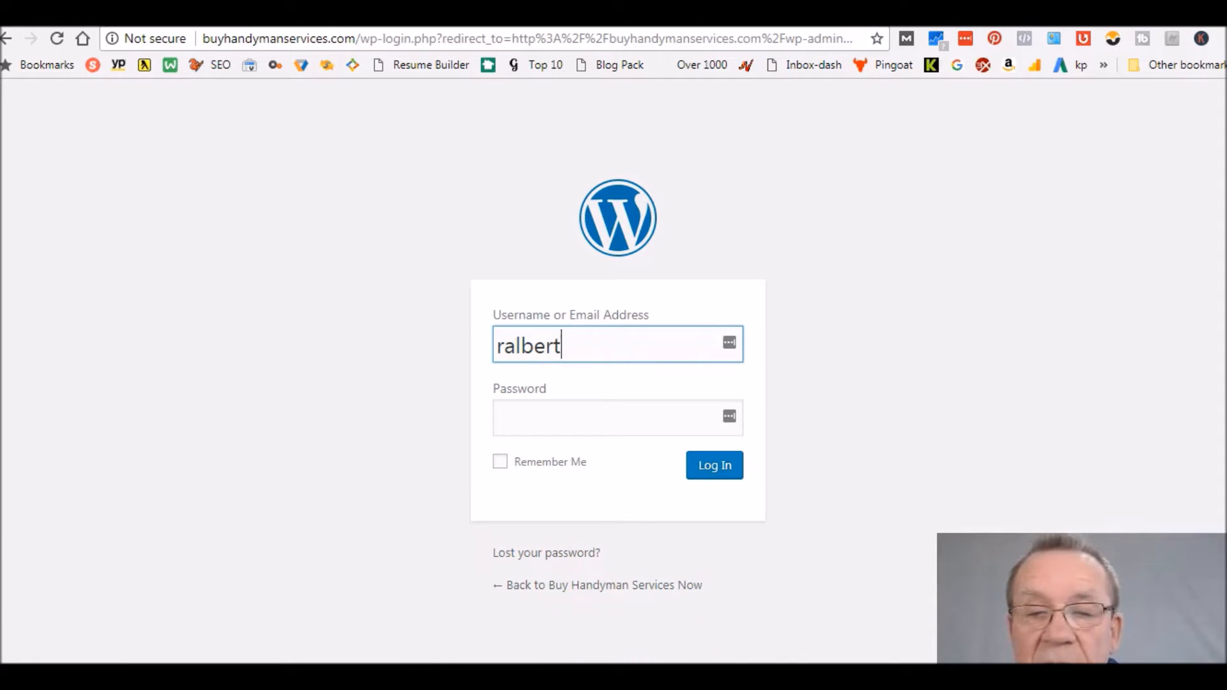
click(595, 678)
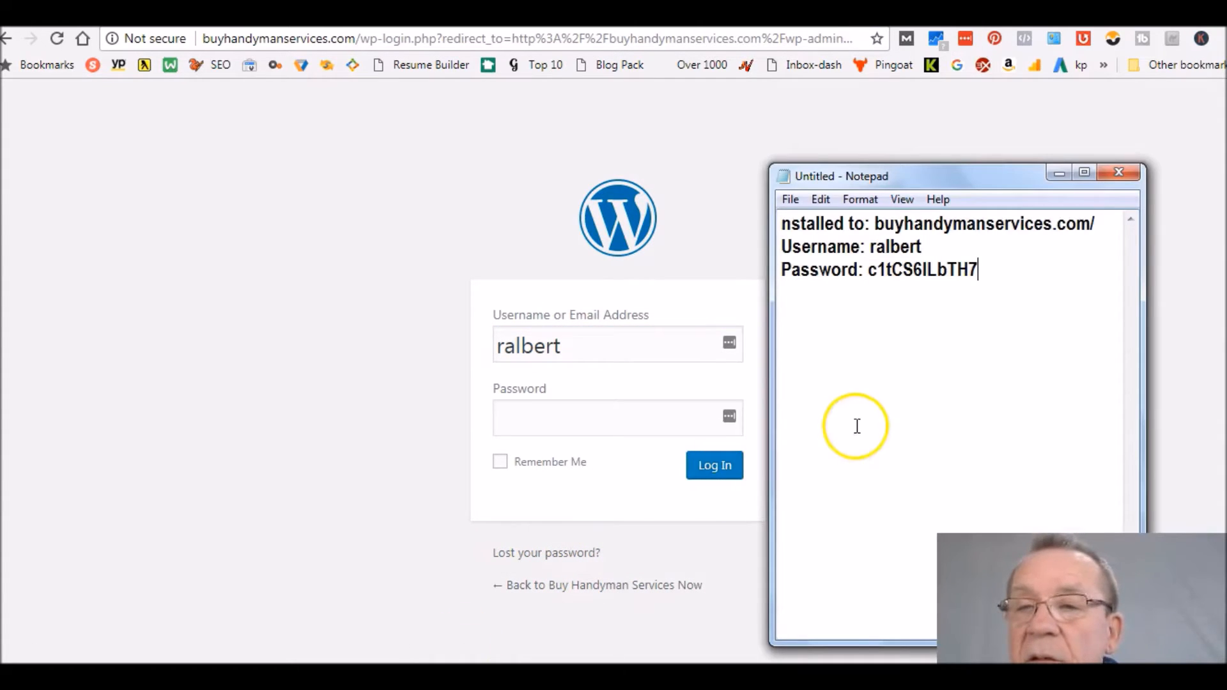
drag(985, 269, 872, 269)
right_click(884, 270)
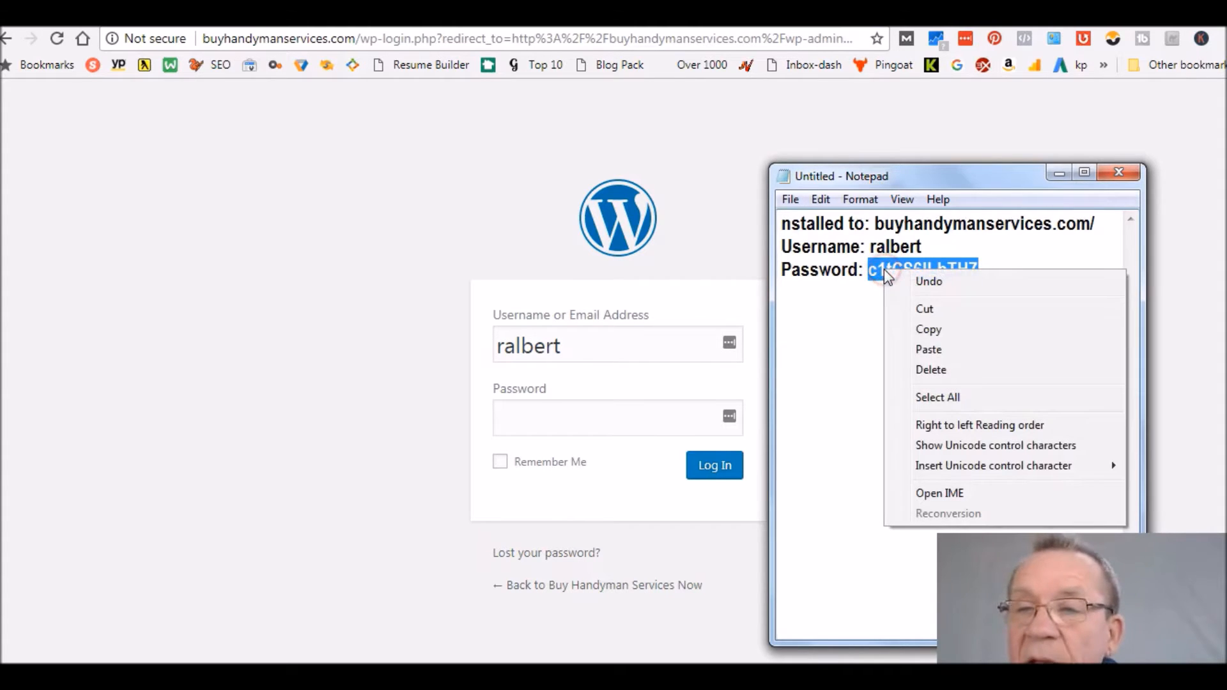
click(921, 330)
click(1060, 172)
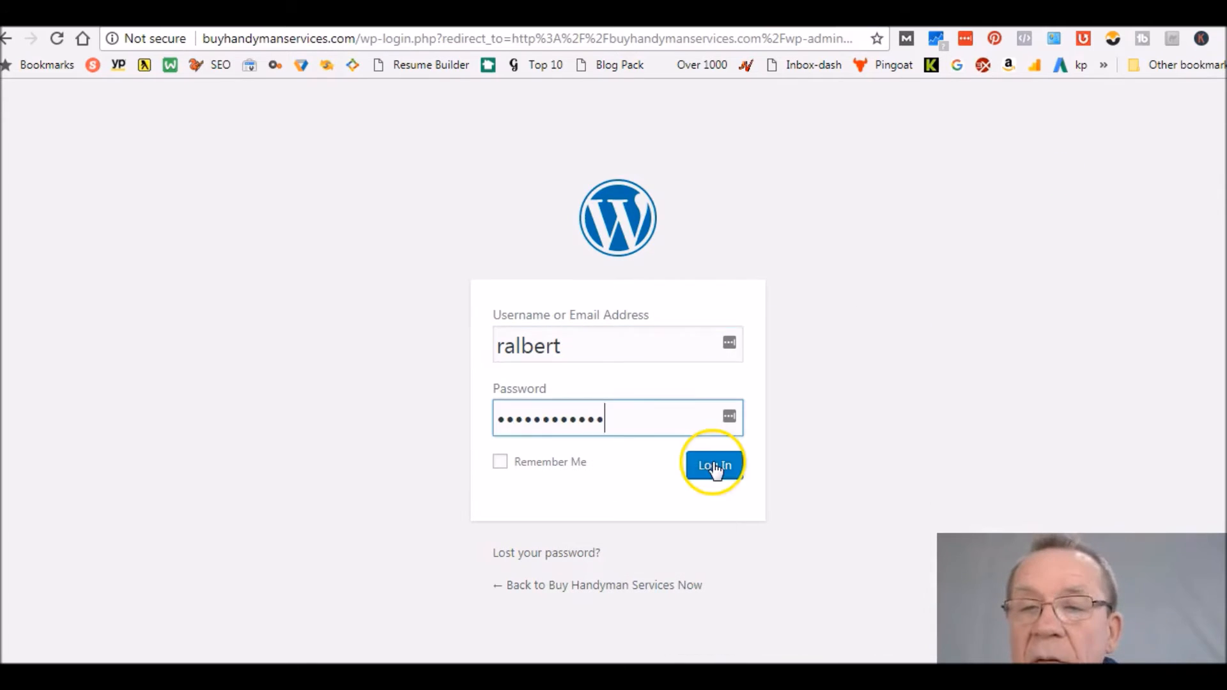
click(714, 466)
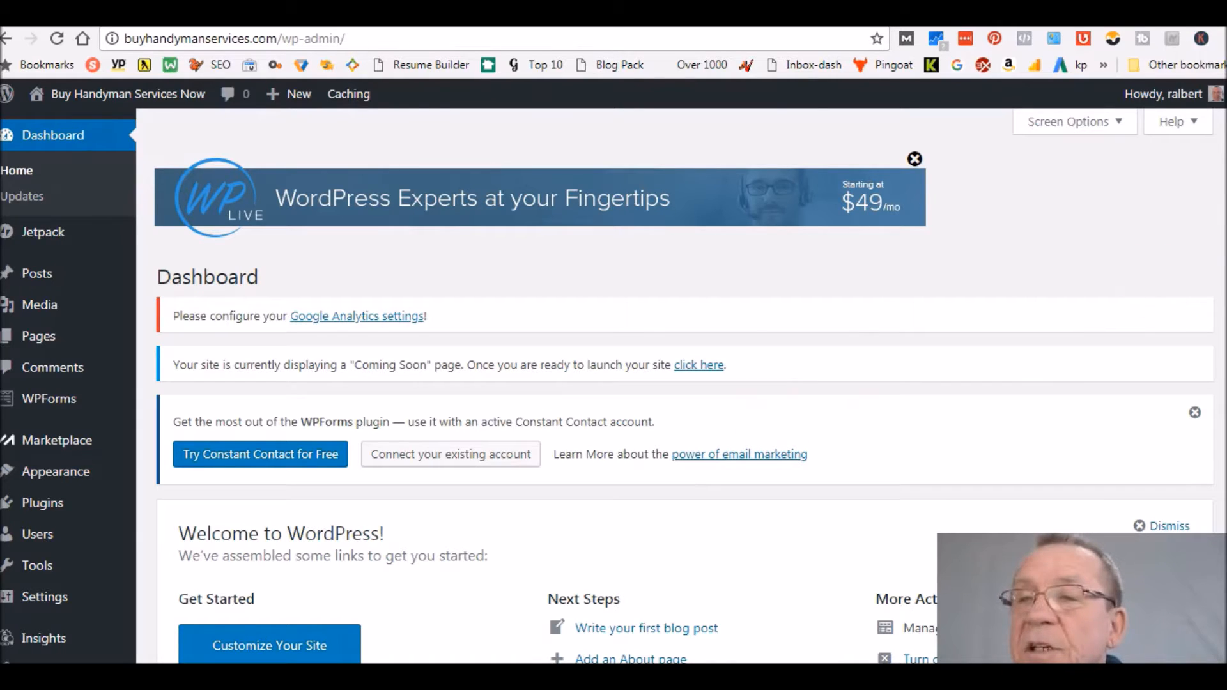
Step: Replace the admin password with a LastPass-generated strong one, update the profile, and save the login
mouse_move(1215, 96)
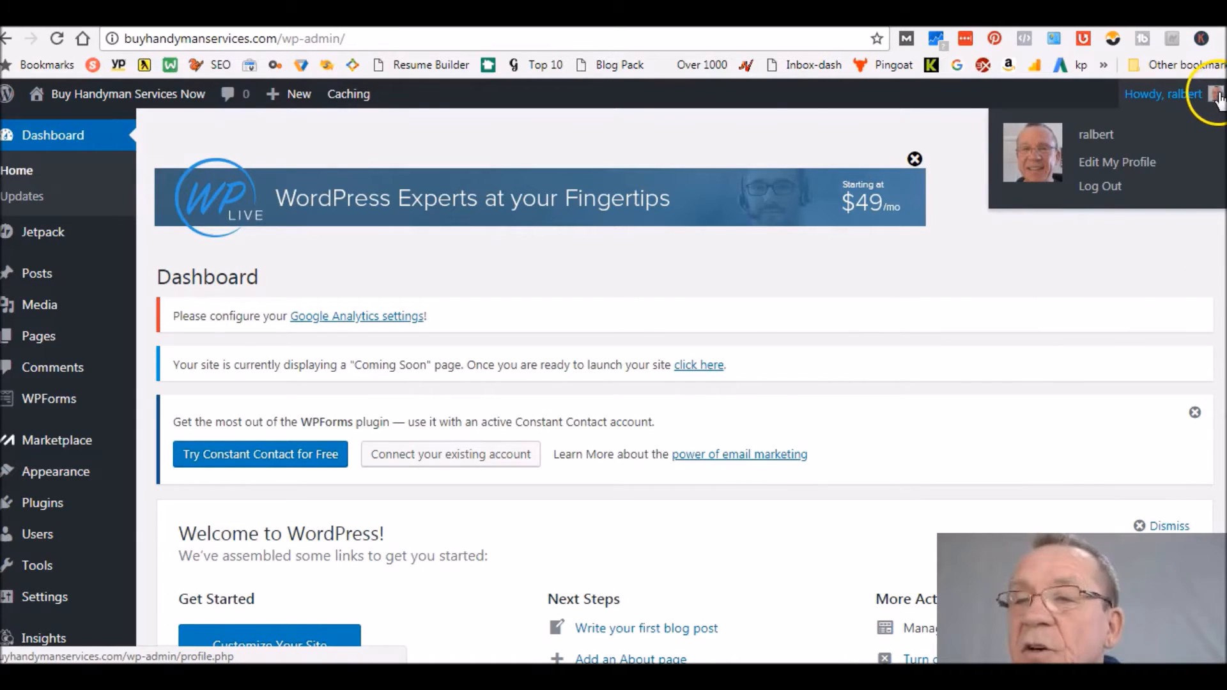
click(1123, 163)
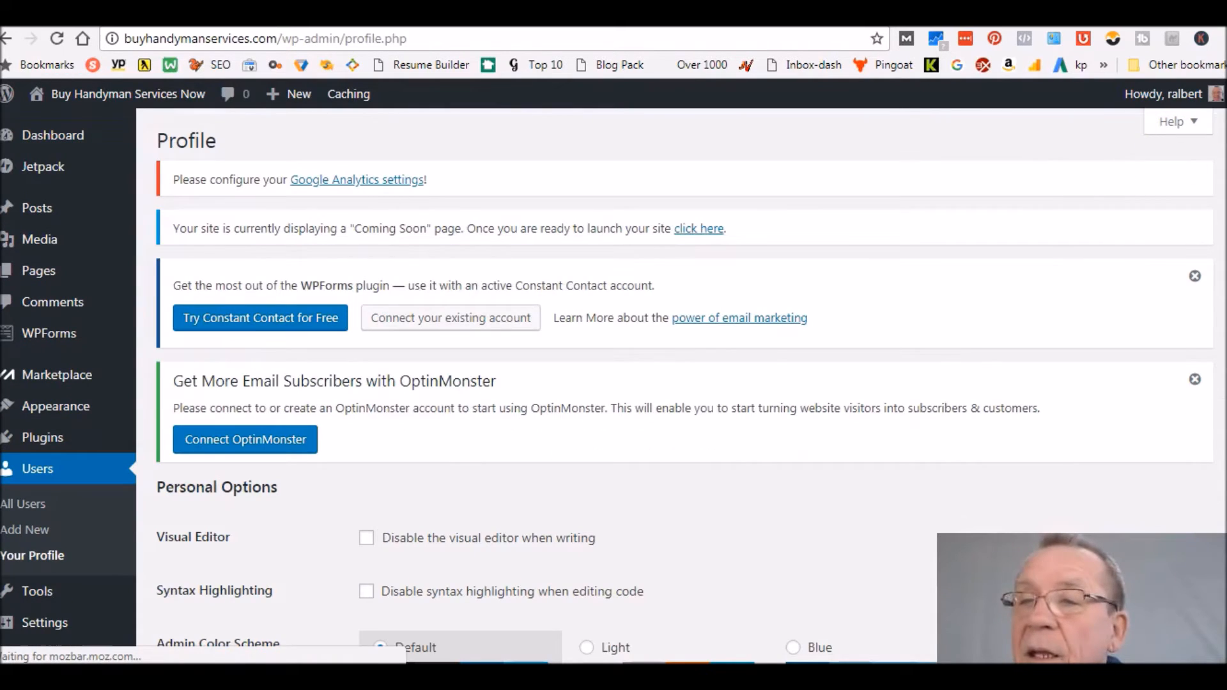
scroll(675, 384, down, 9)
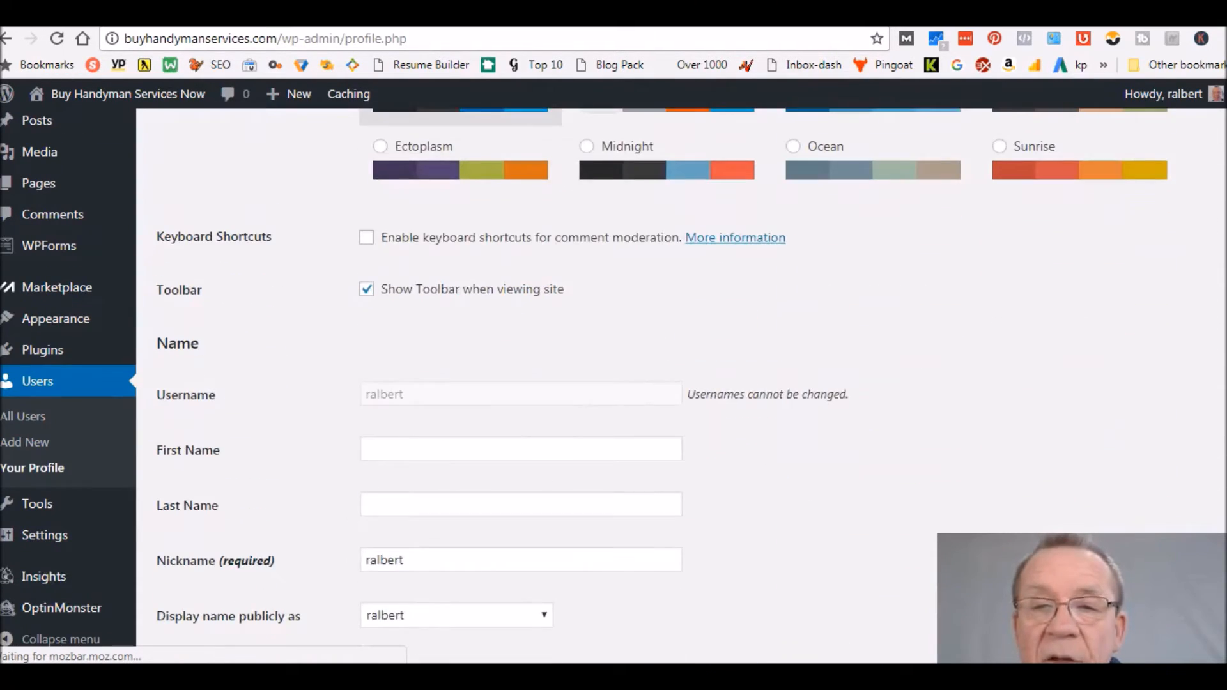
scroll(675, 384, down, 12)
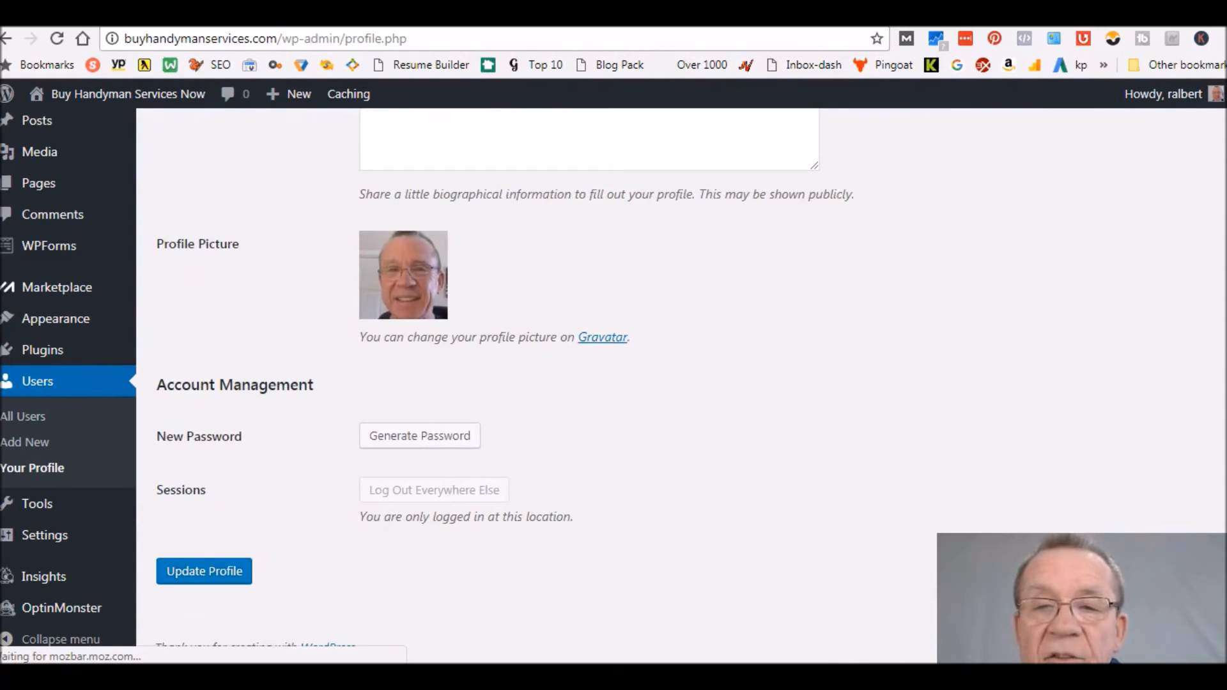
click(433, 436)
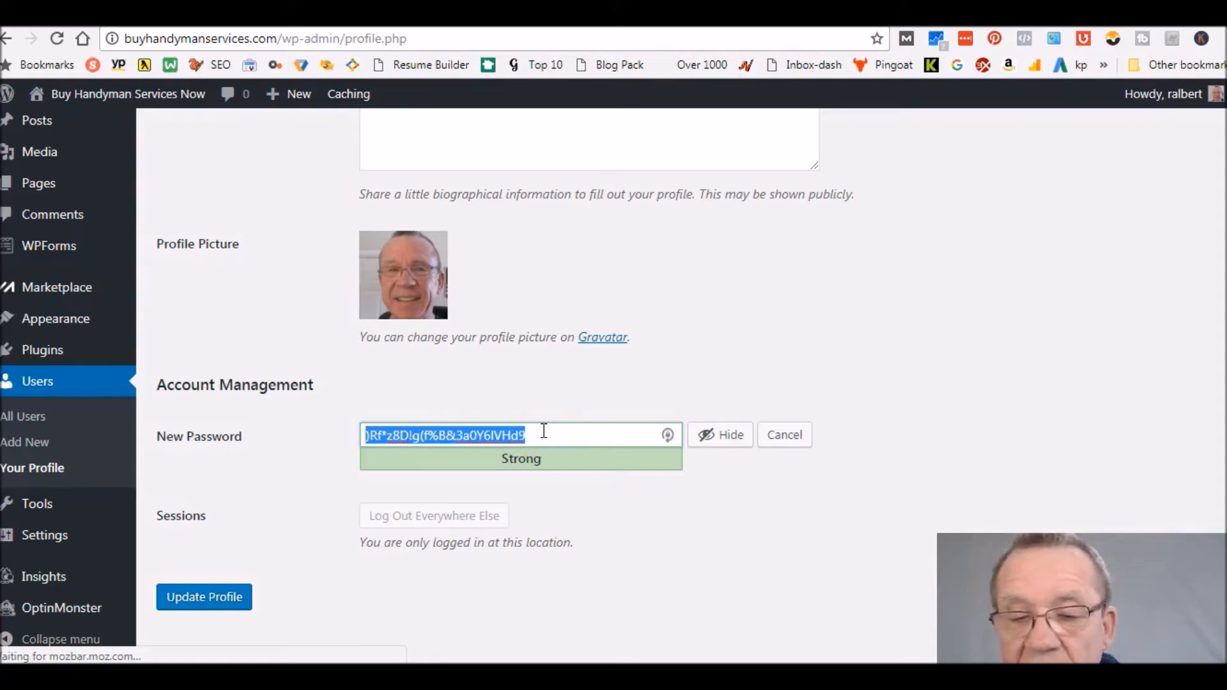
key(BackSpace)
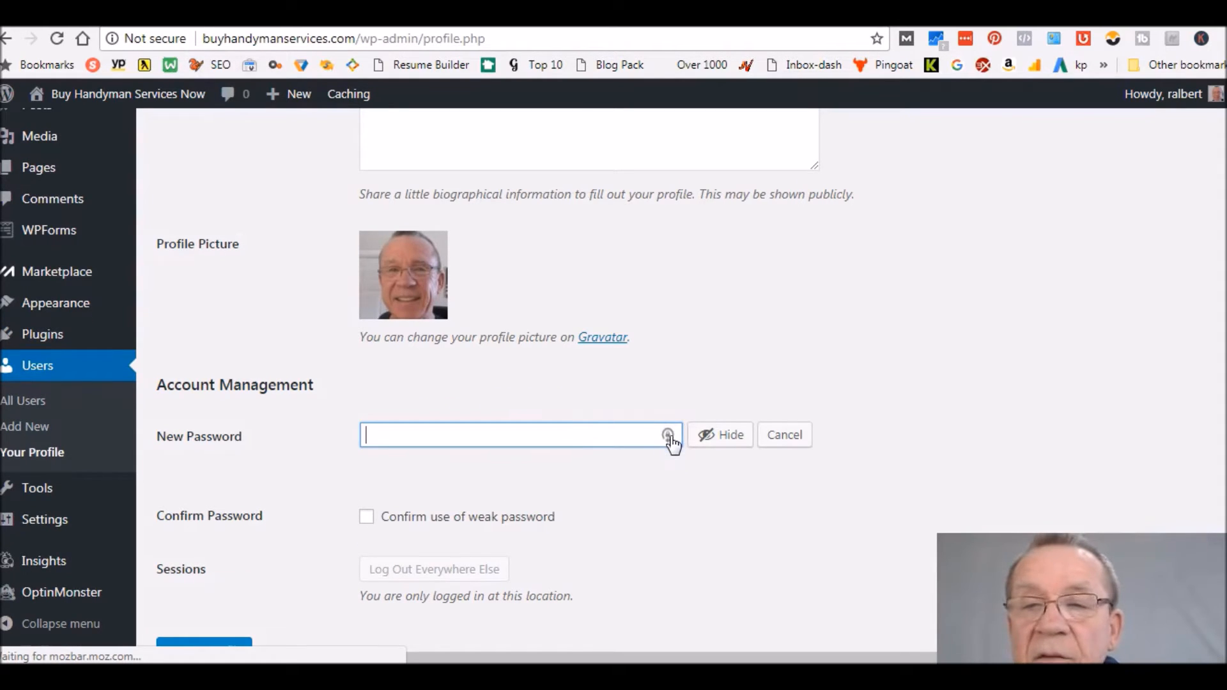
click(669, 436)
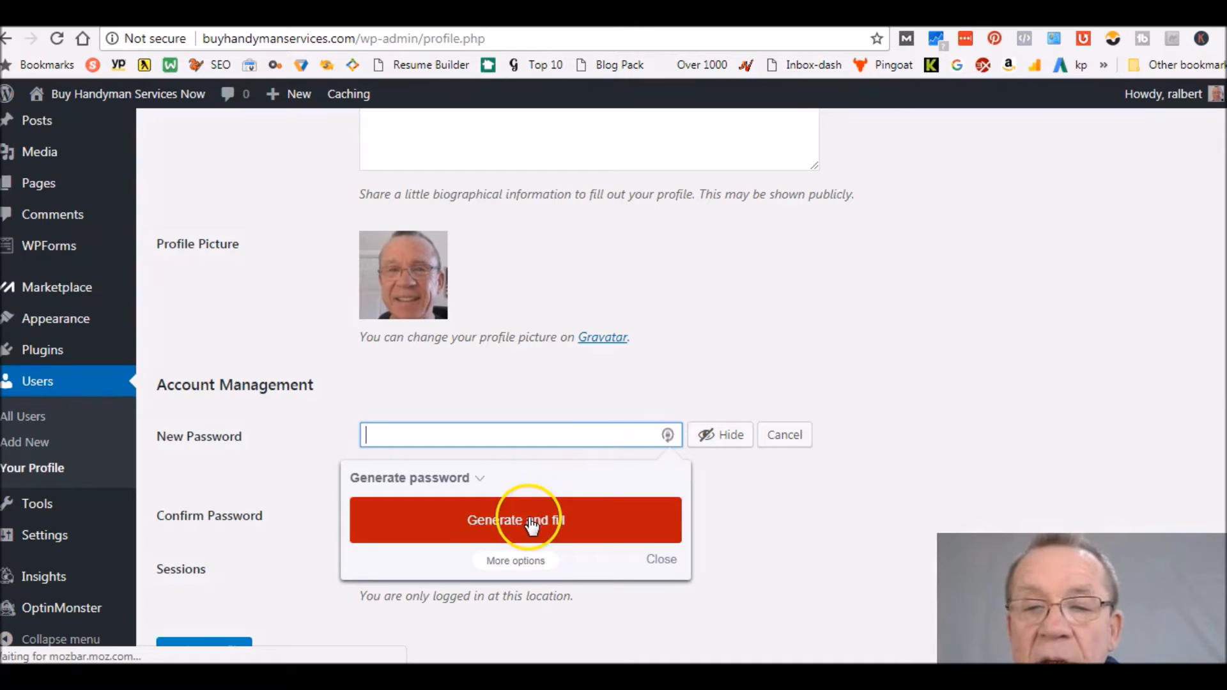
click(516, 562)
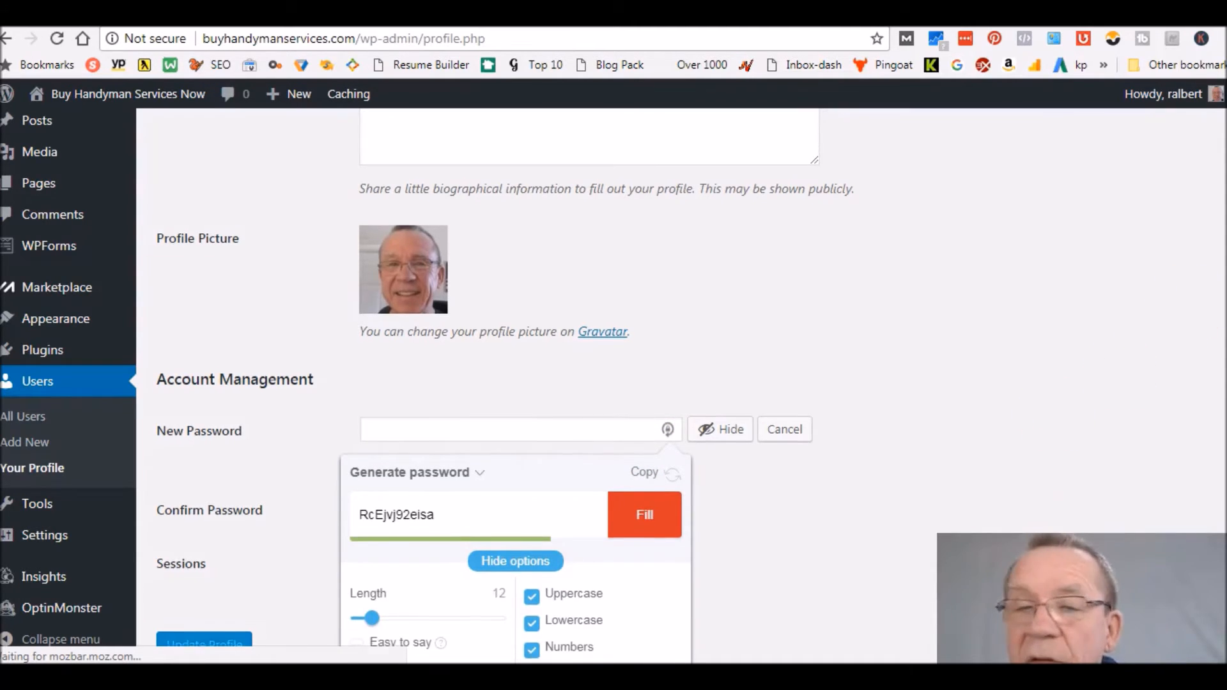
scroll(511, 384, down, 1)
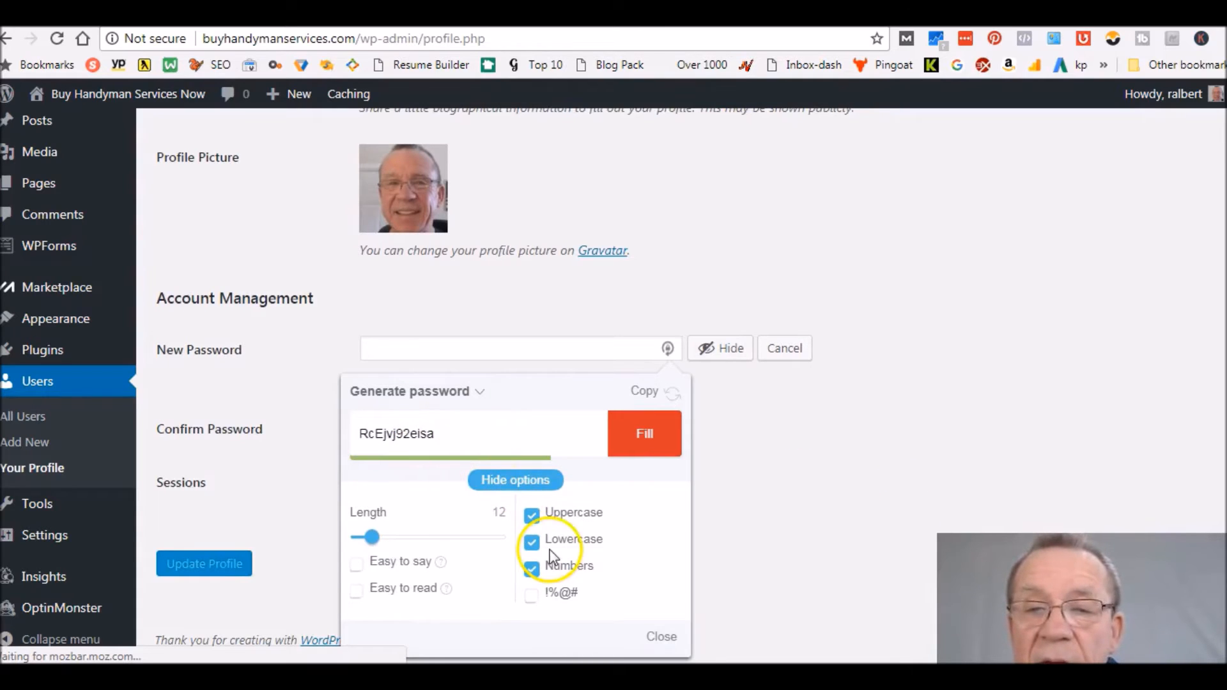
click(647, 437)
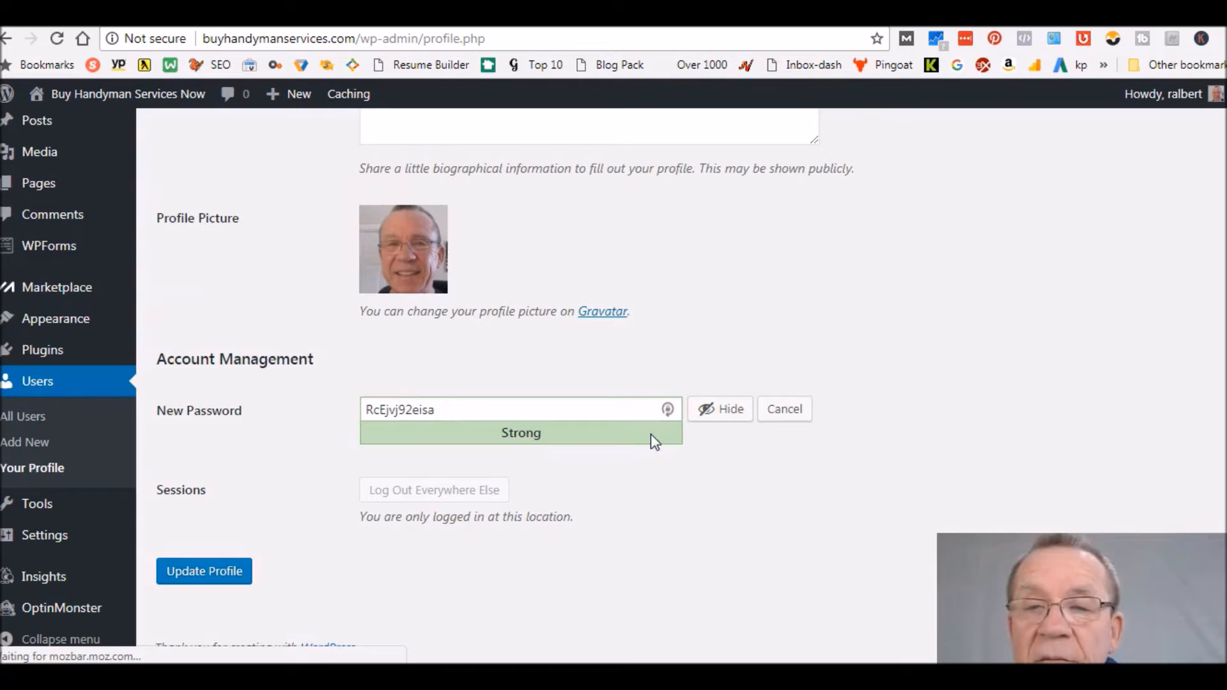
click(208, 571)
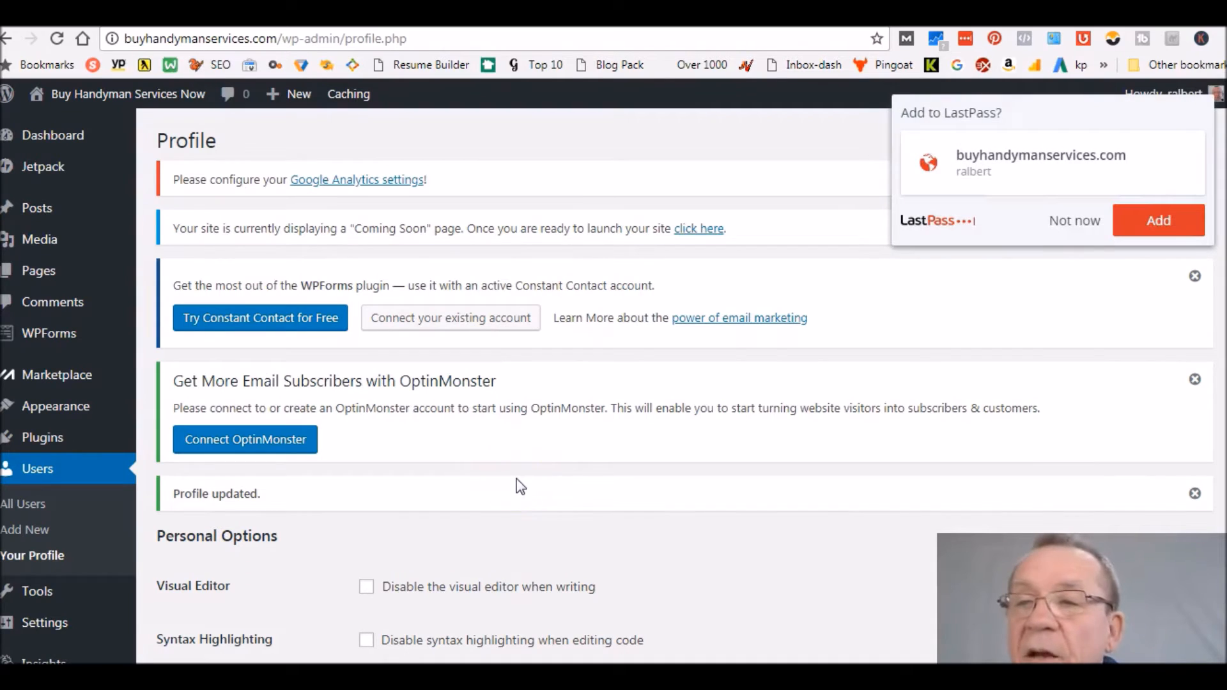
click(1176, 224)
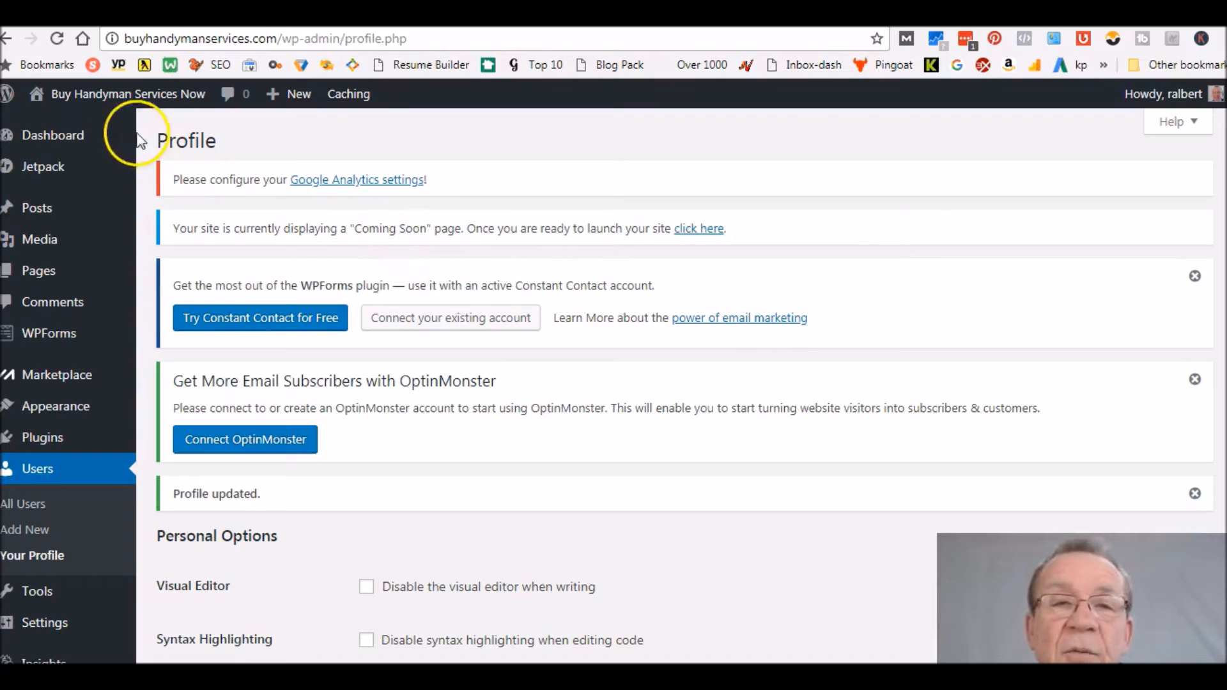
Step: Browse the live home page and its Hello world post, then go back to the Dashboard
click(117, 102)
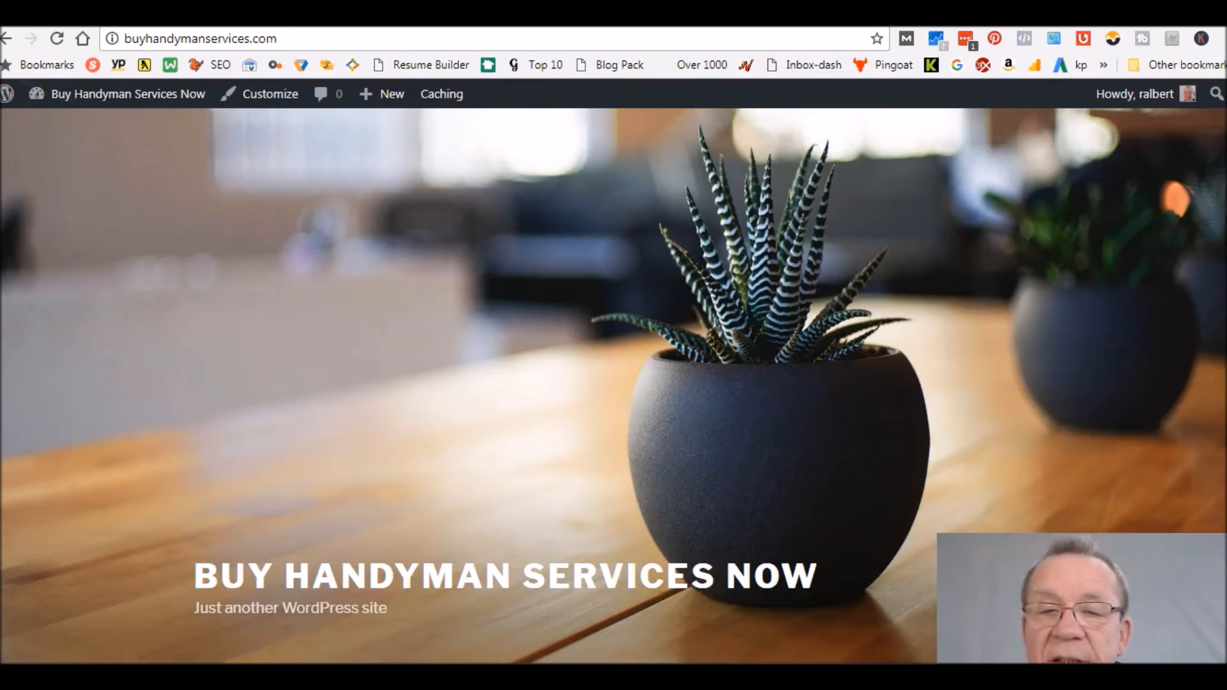
scroll(613, 383, down, 5)
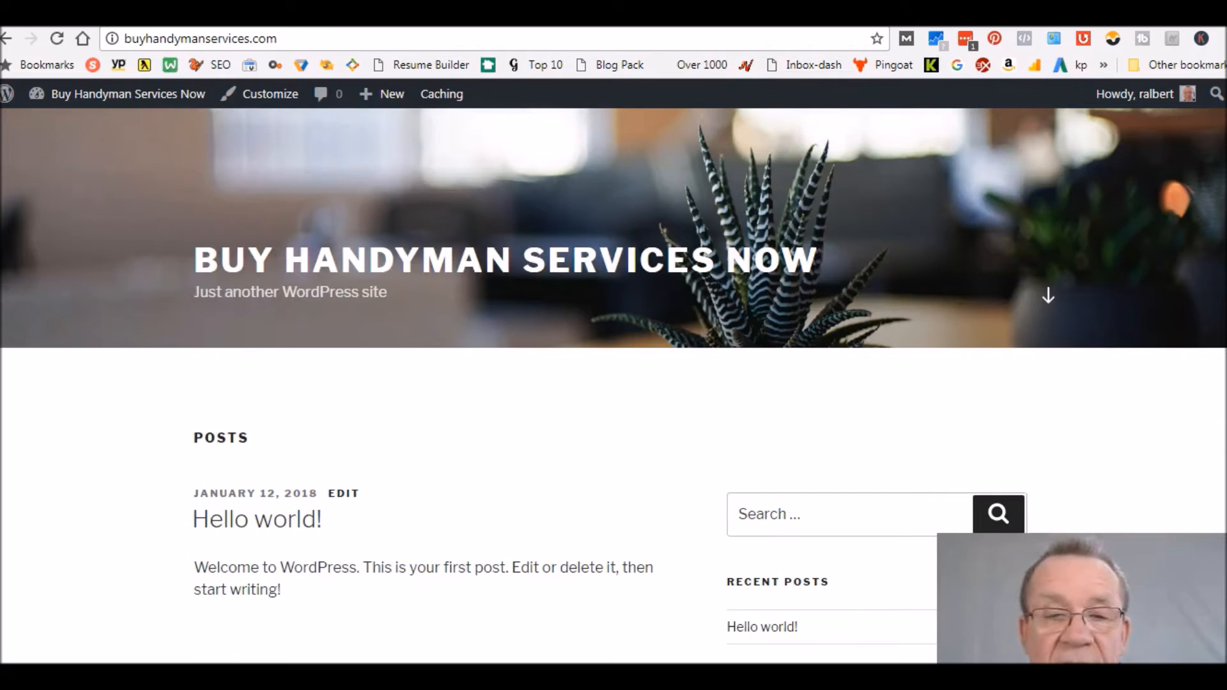
scroll(614, 384, down, 10)
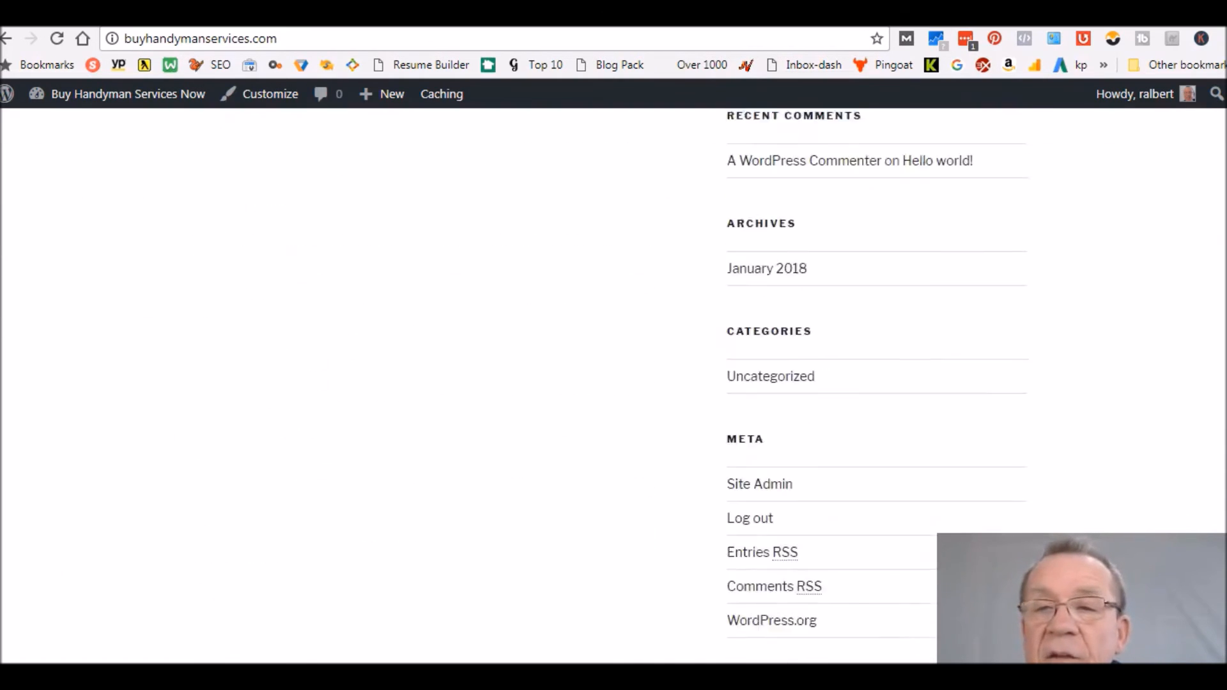
scroll(614, 384, up, 15)
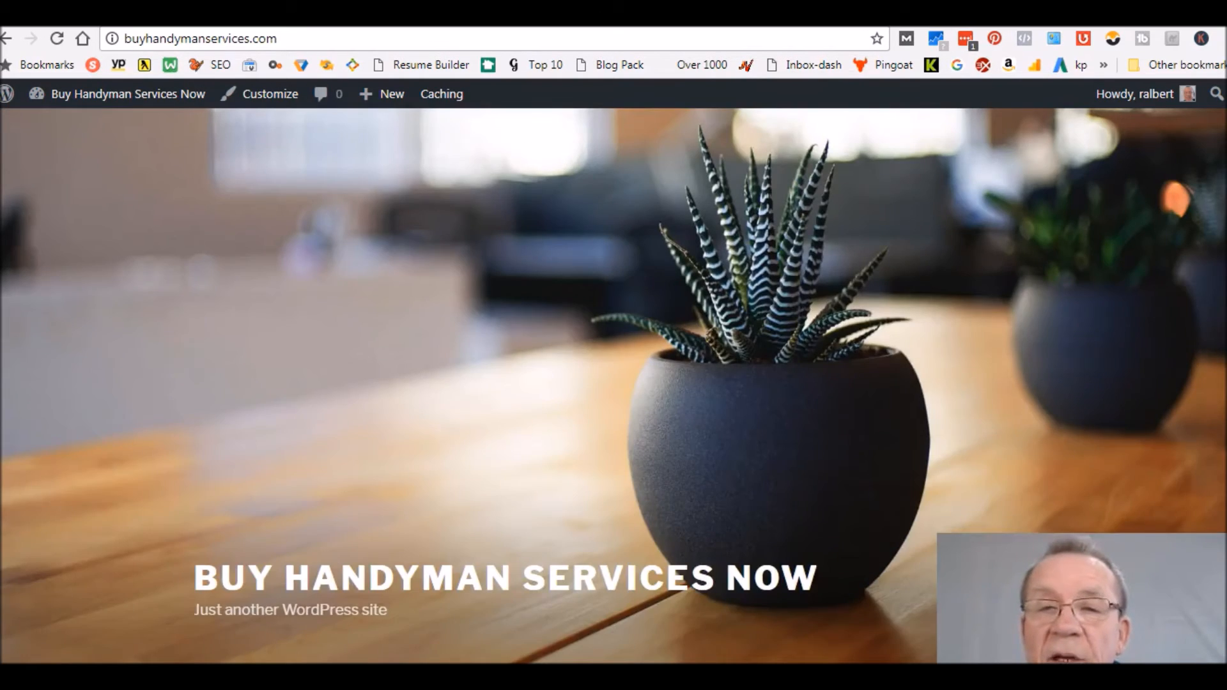
mouse_move(137, 96)
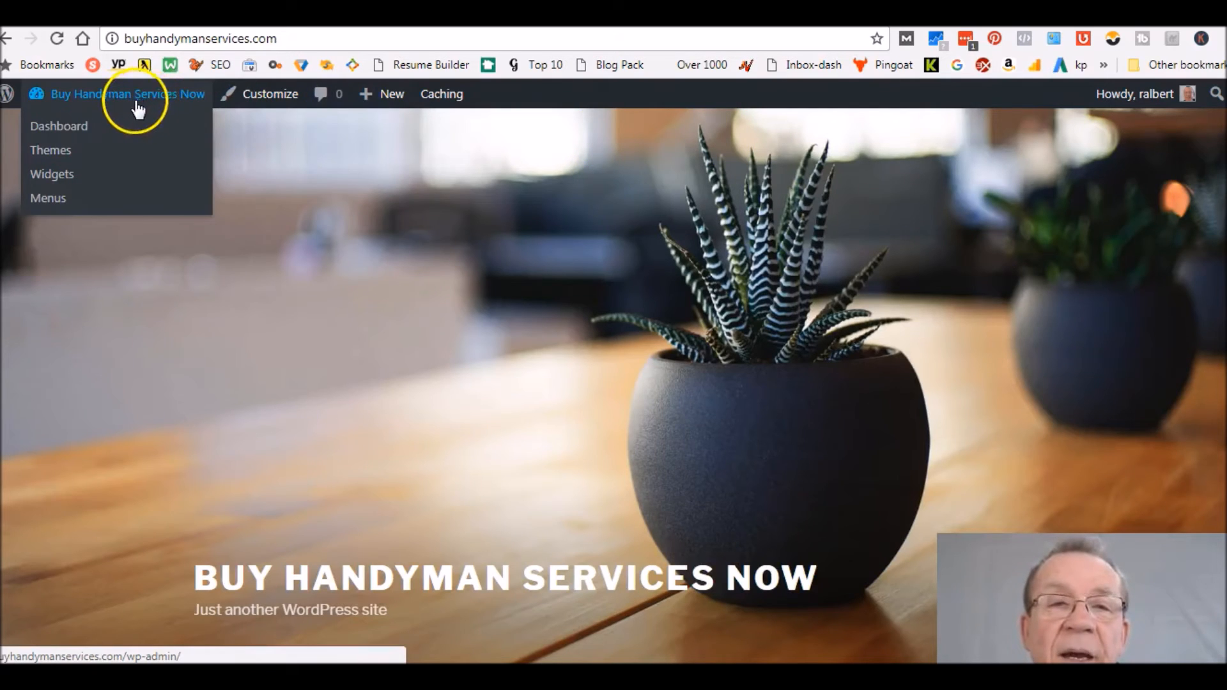
click(82, 127)
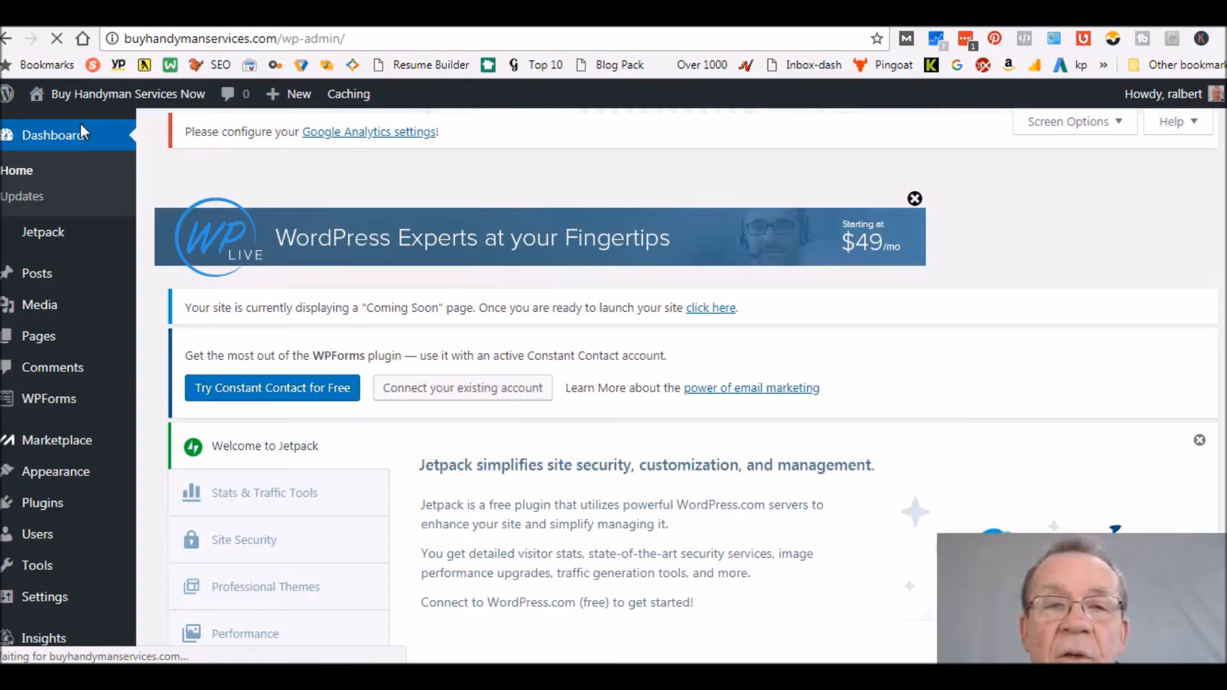
Step: Trash the Hello world! post from All Posts and the Sample Page from Pages
click(43, 276)
scroll(509, 402, down, 2)
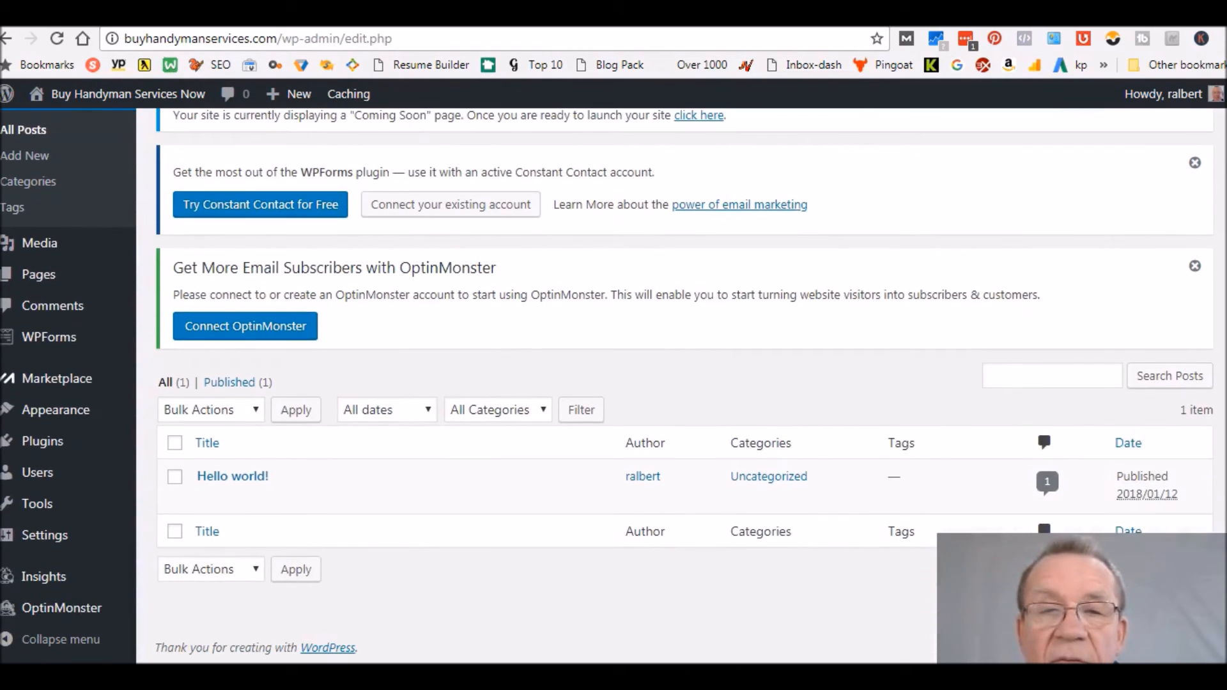
click(176, 479)
click(302, 501)
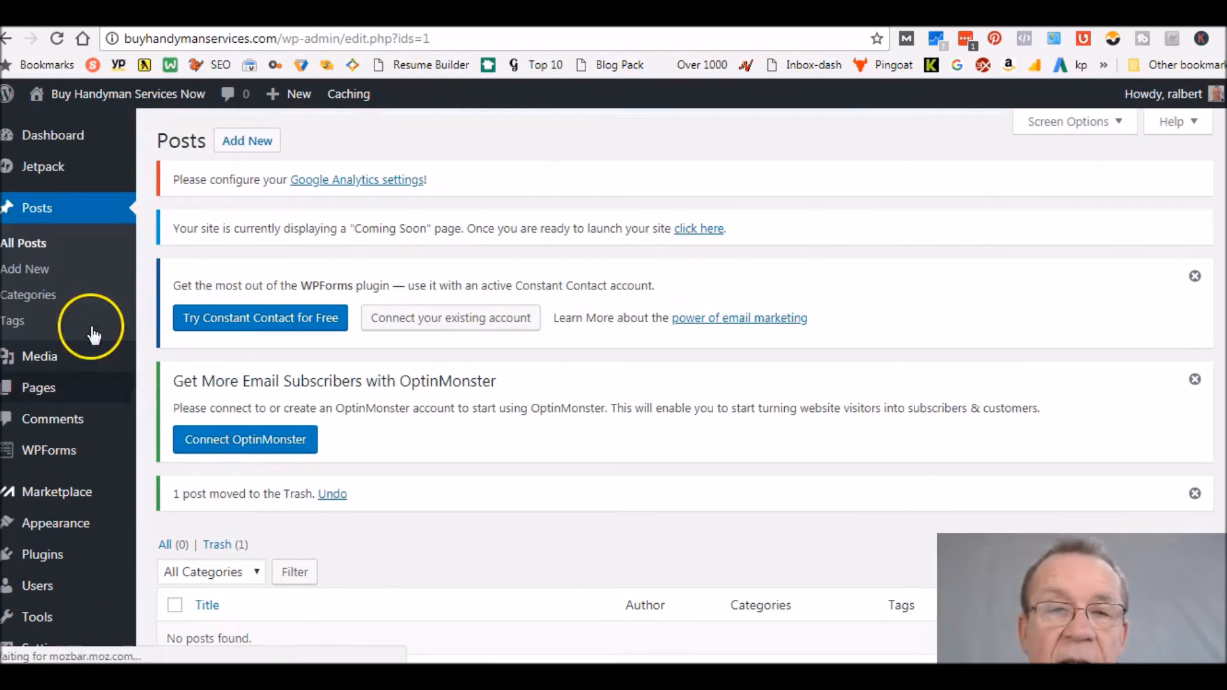
click(38, 387)
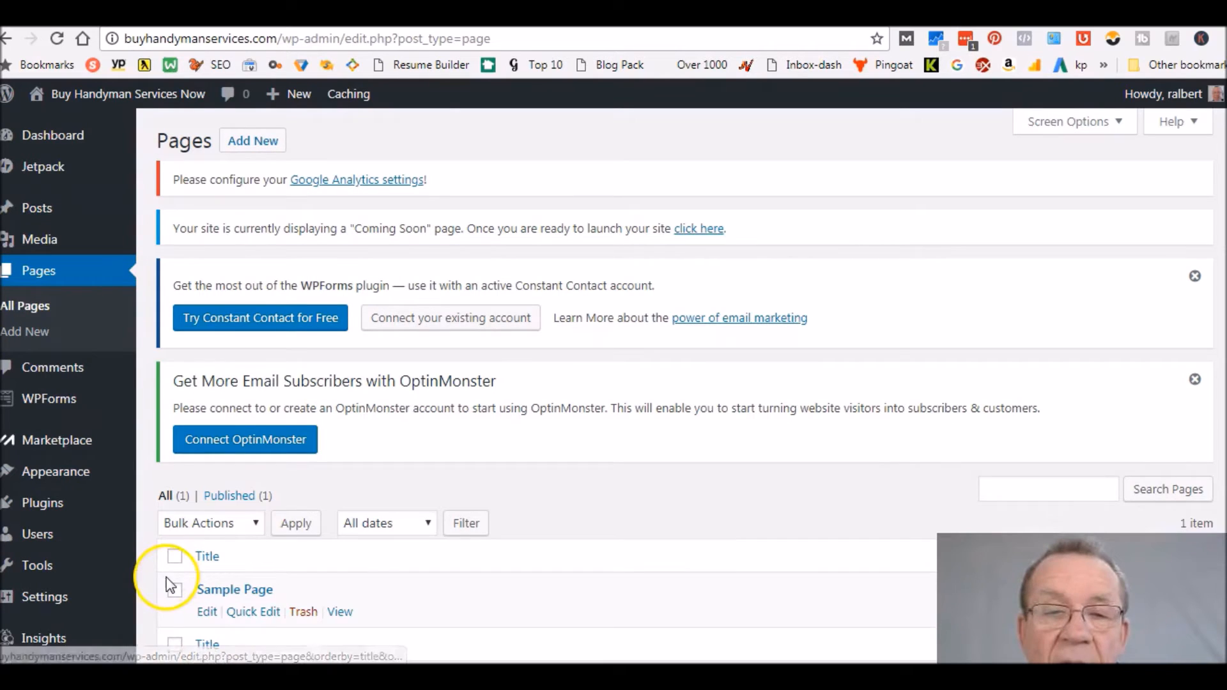
click(303, 612)
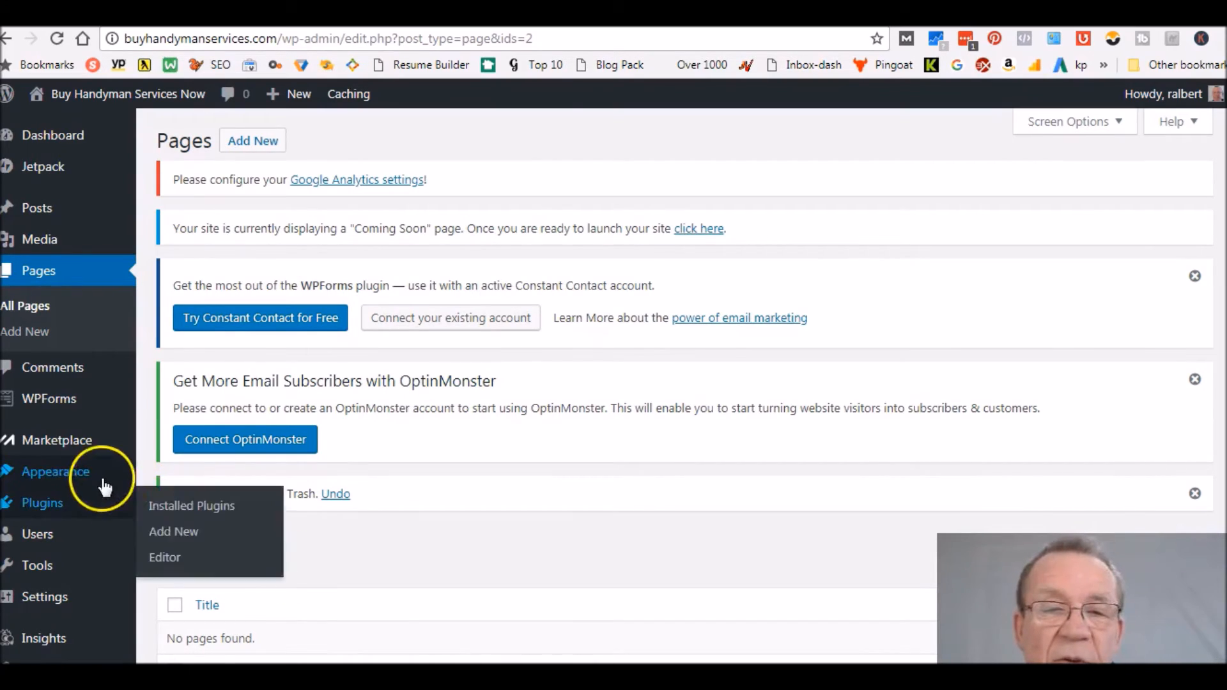
mouse_move(90, 482)
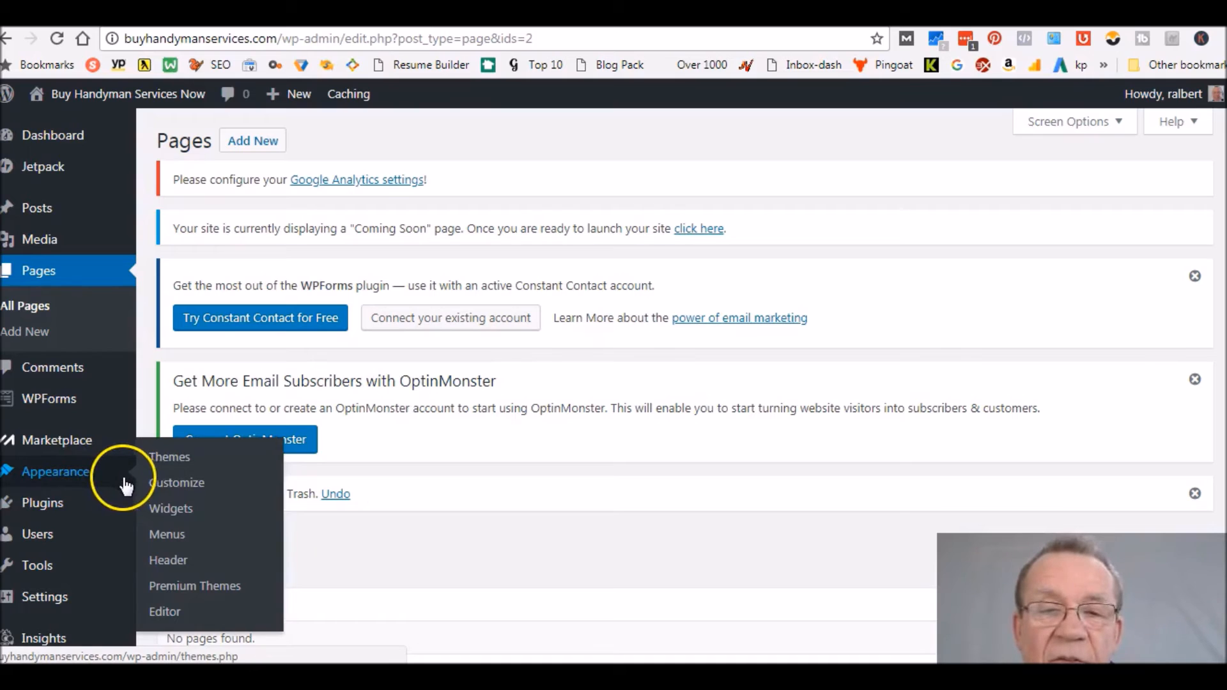
Step: In Customize > Site Identity, set the tagline to 'Your Satisfaction Guaranteed' and publish
click(202, 487)
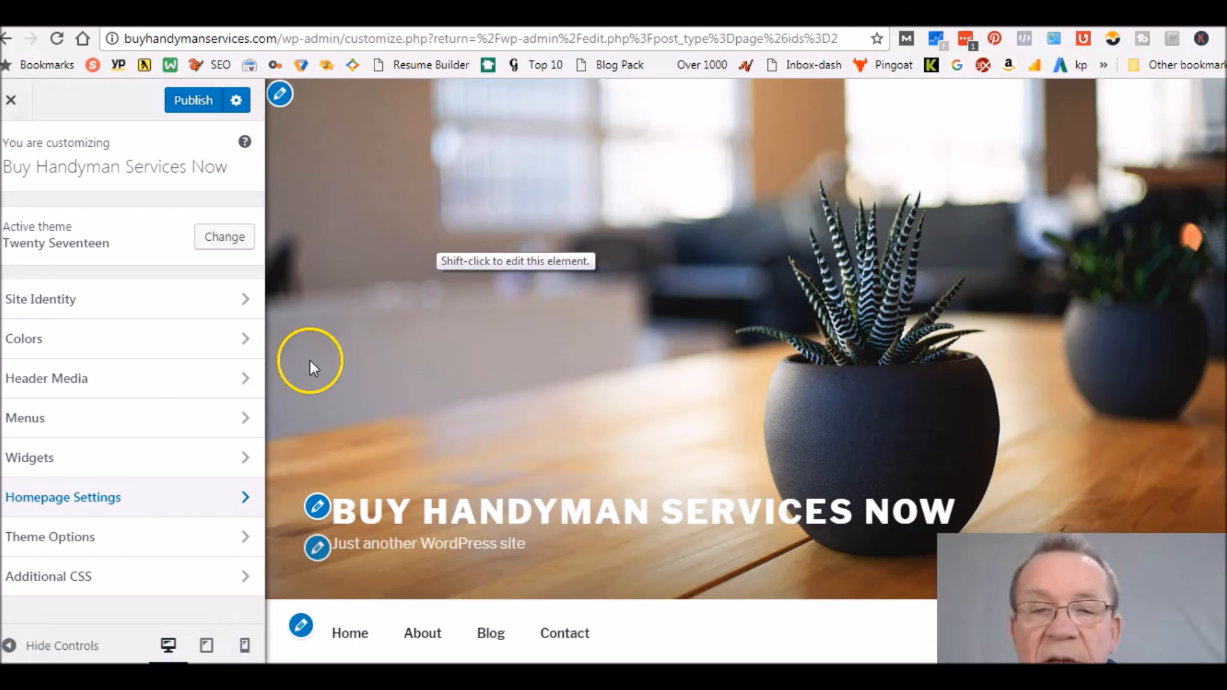
click(80, 299)
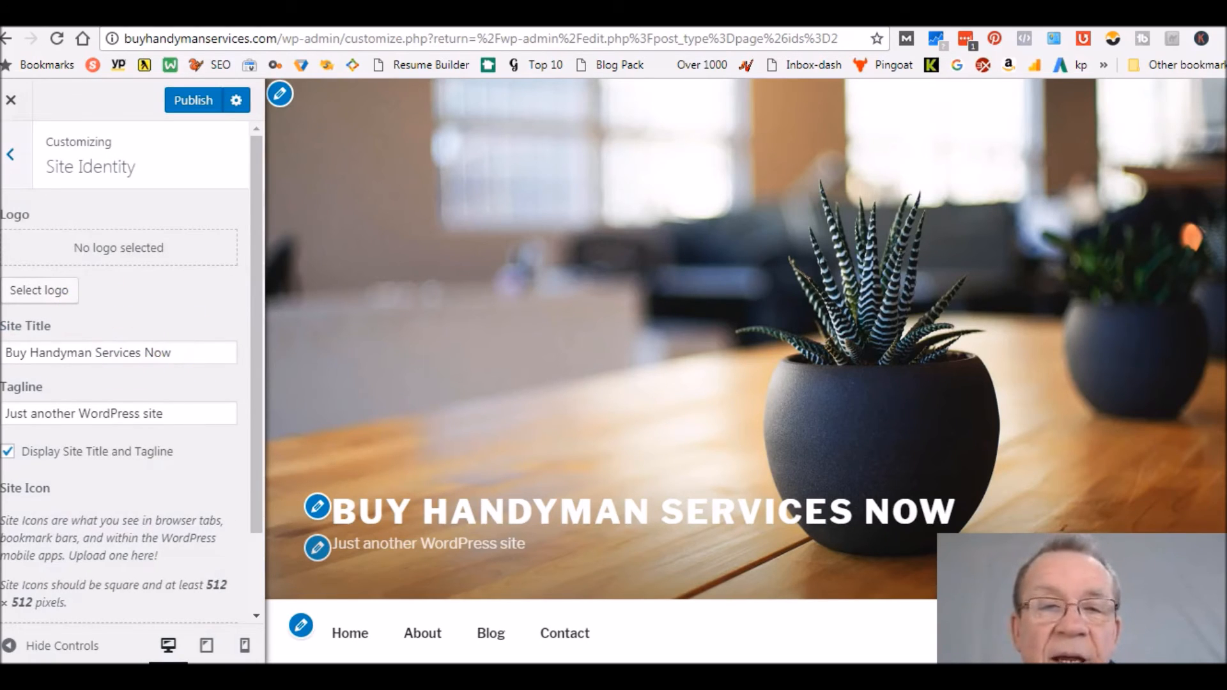
drag(176, 413, 3, 413)
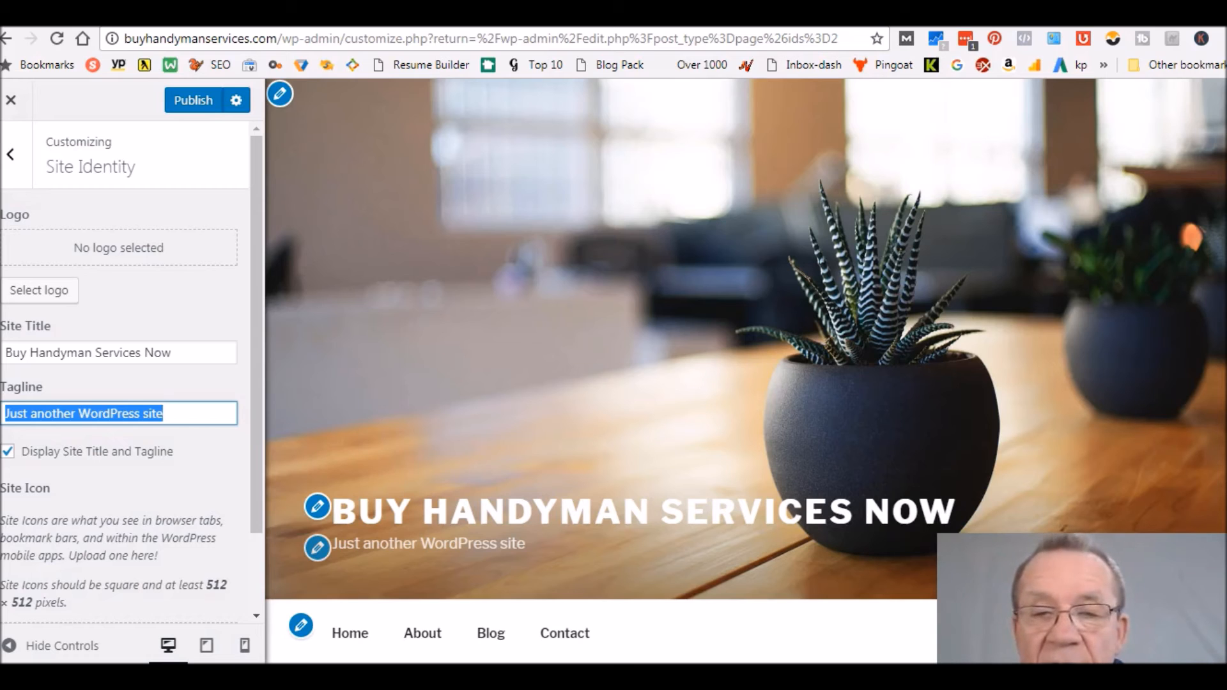
text(Your Satisfaction Guaranteed)
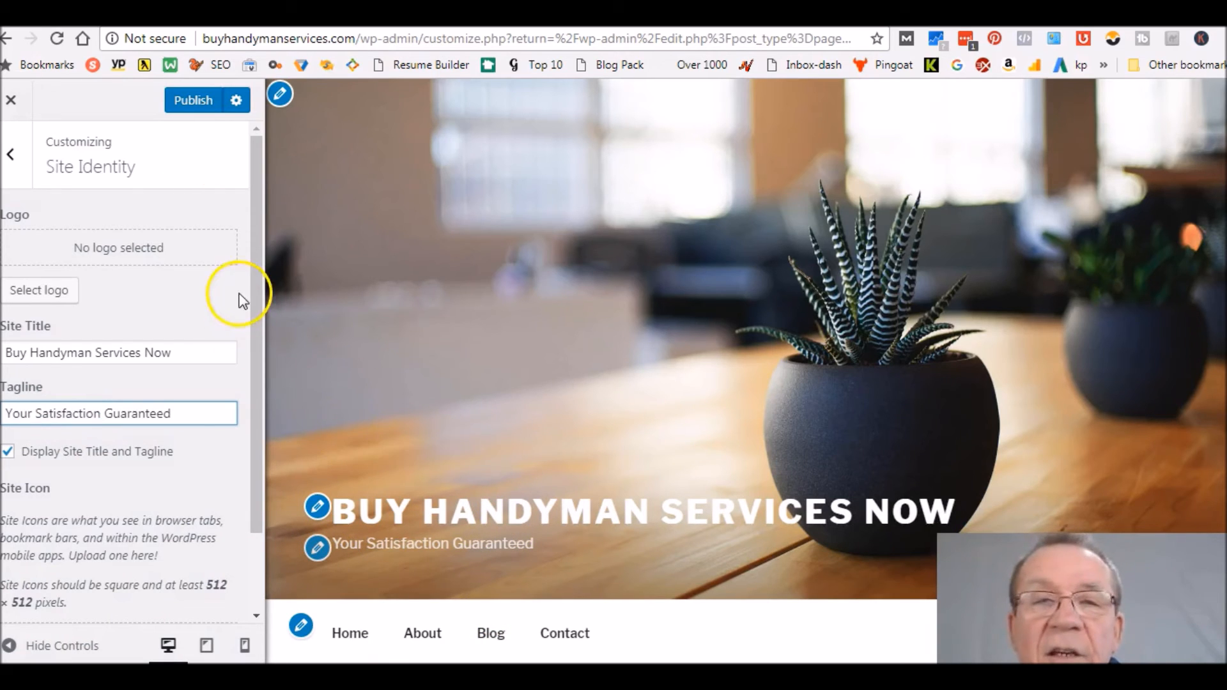
click(188, 102)
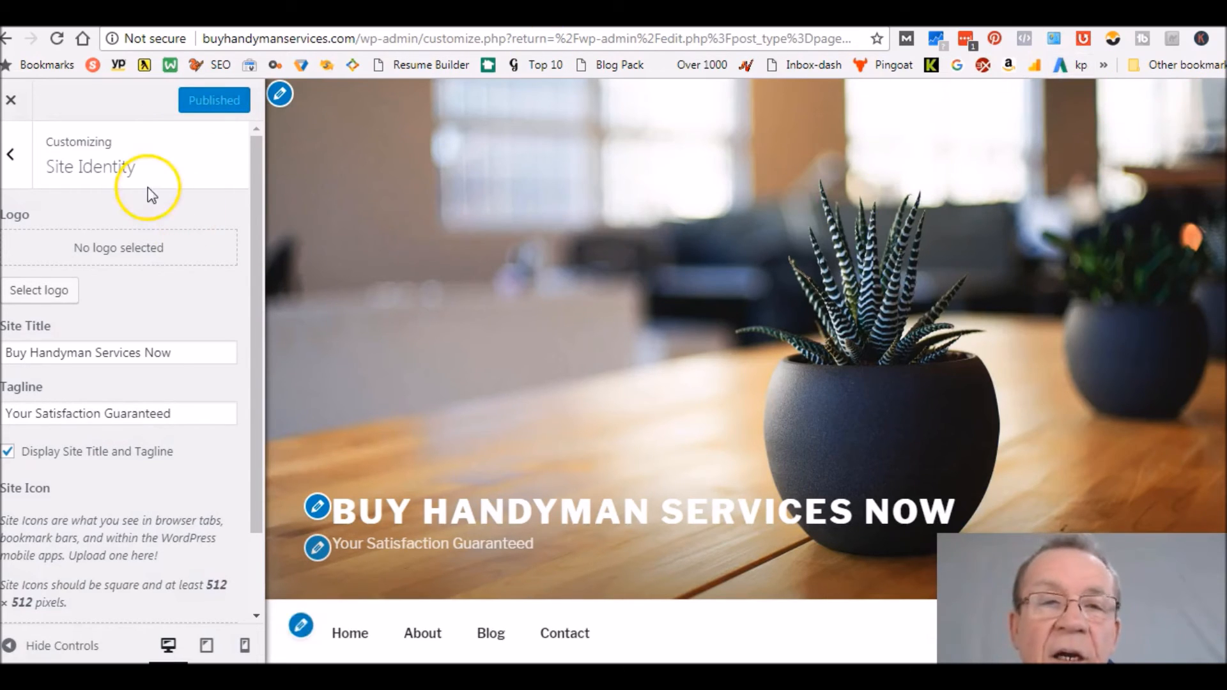
Step: Review the Homepage Settings in the customizer, then return to the main sections
click(12, 159)
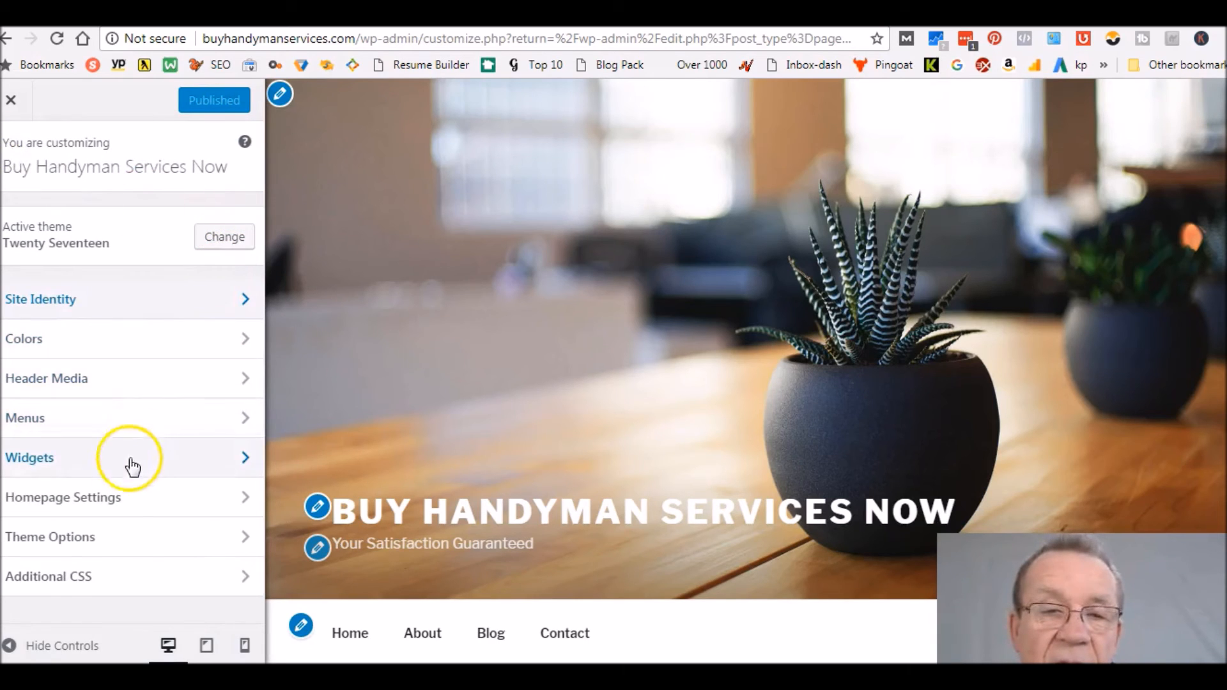
click(113, 499)
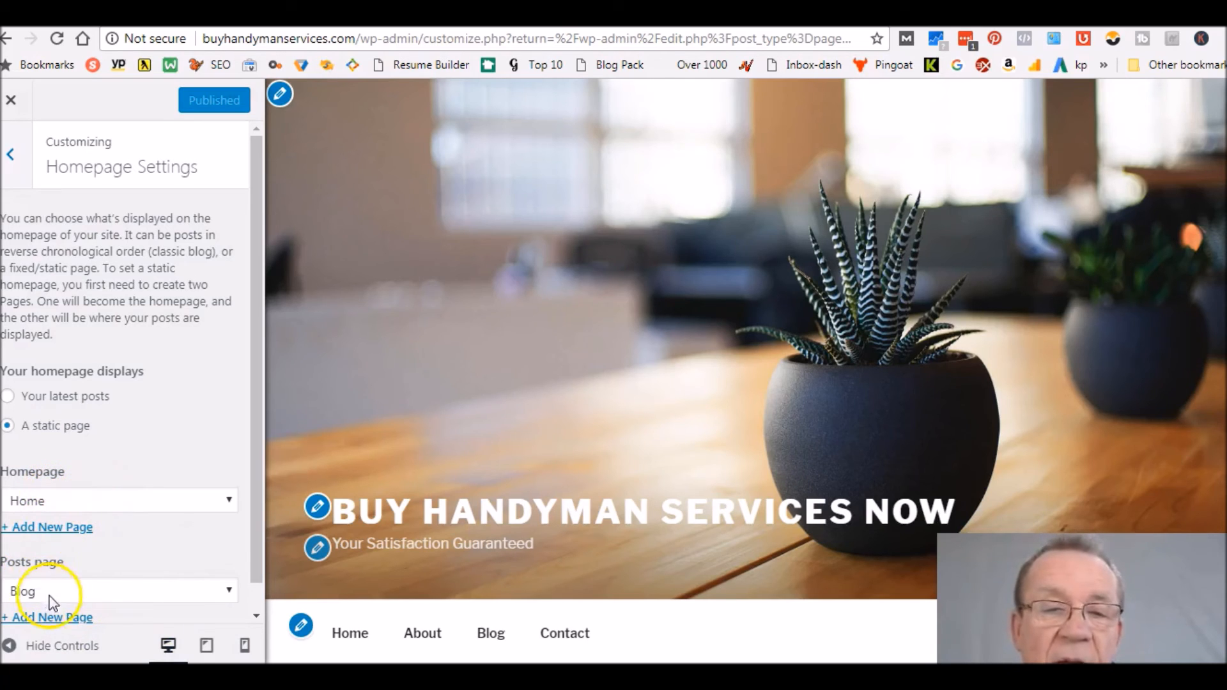
click(12, 157)
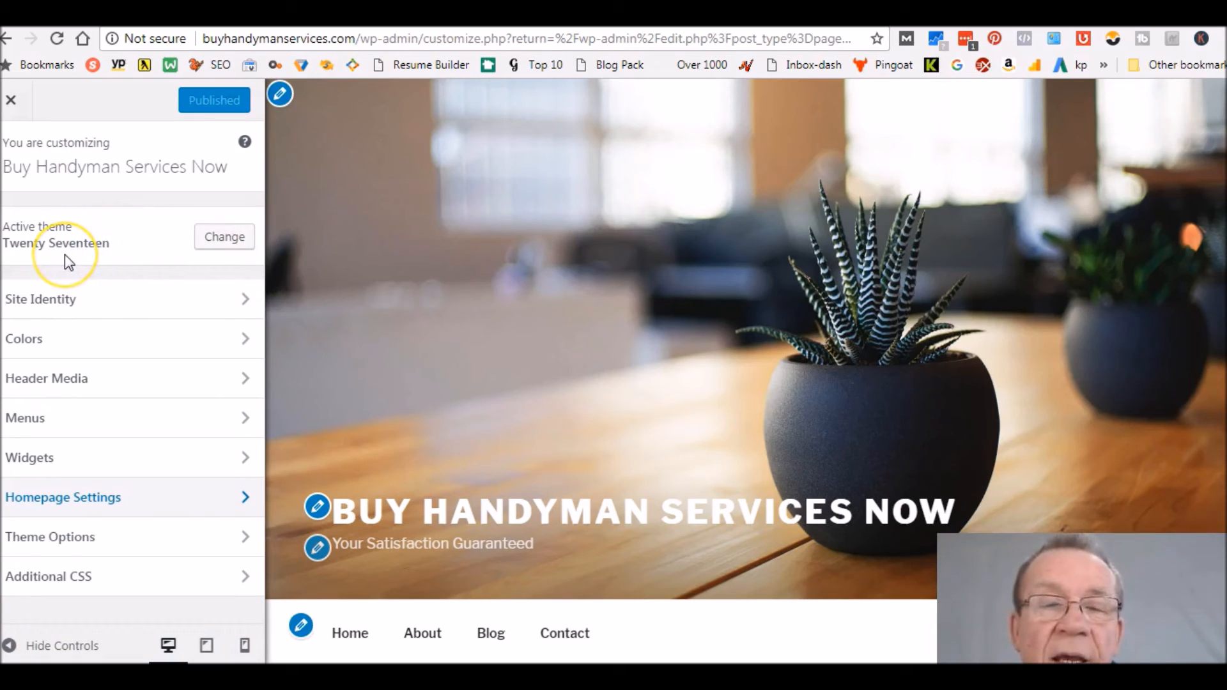